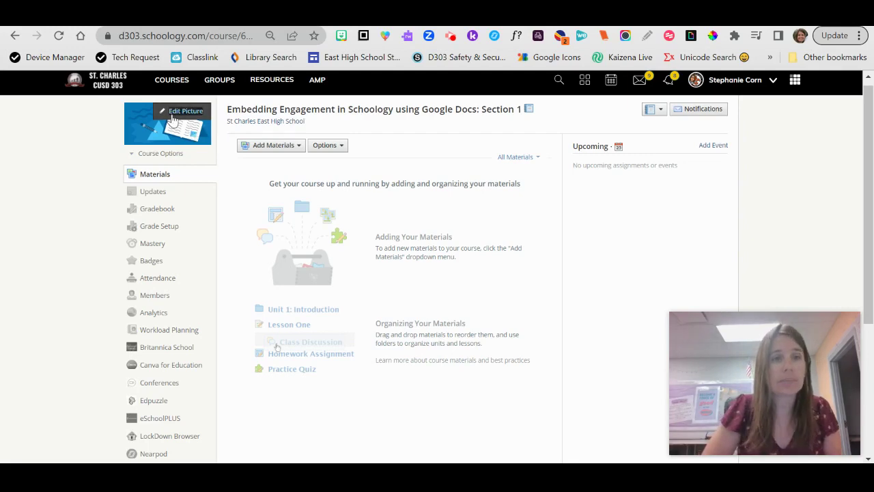
# Step: Upload the 'Using Google Apps to Embed Engagement in Schoology' image from Downloads as the course picture
pyautogui.click(173, 120)
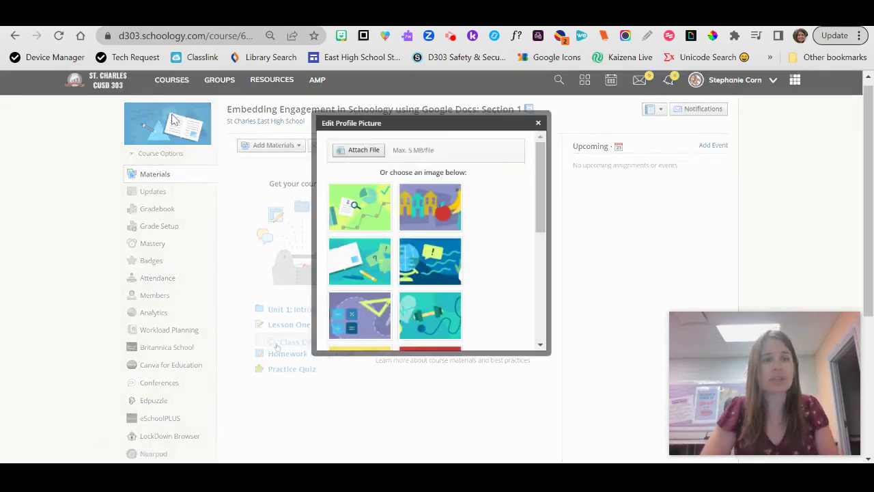
pyautogui.click(363, 153)
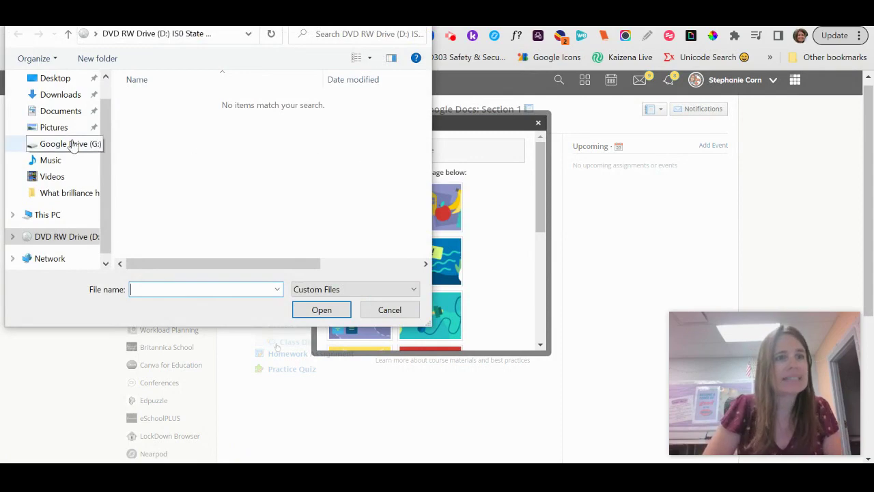
pyautogui.click(64, 99)
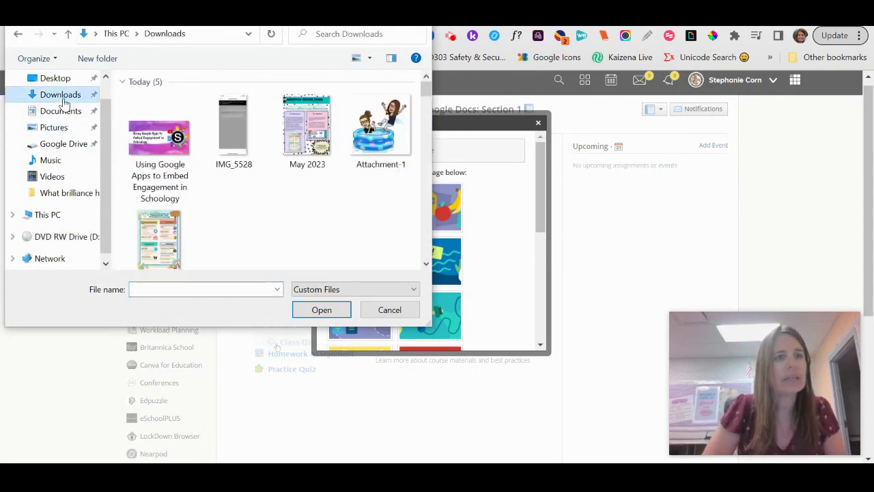
pyautogui.click(157, 143)
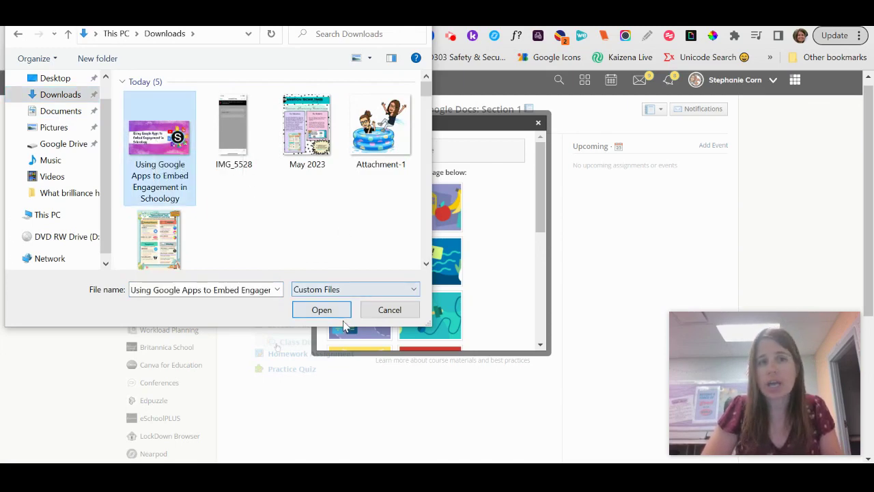
pyautogui.click(321, 310)
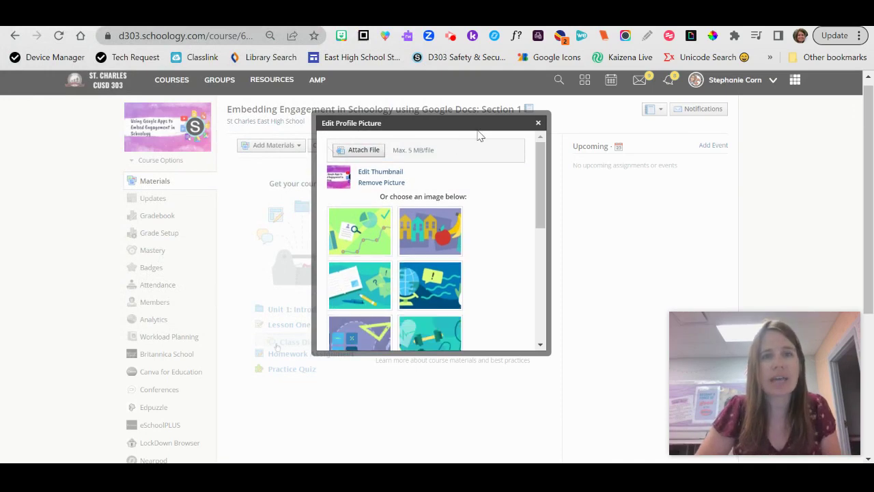
pyautogui.click(538, 124)
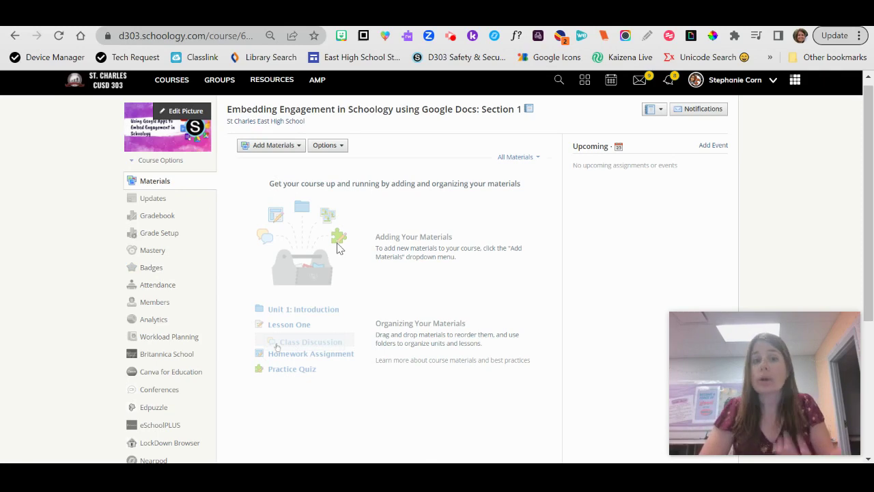
# Step: Add a folder titled 'Rosources' with the light-blue folder colour, then view the Resources Folder Image drawing
pyautogui.click(286, 150)
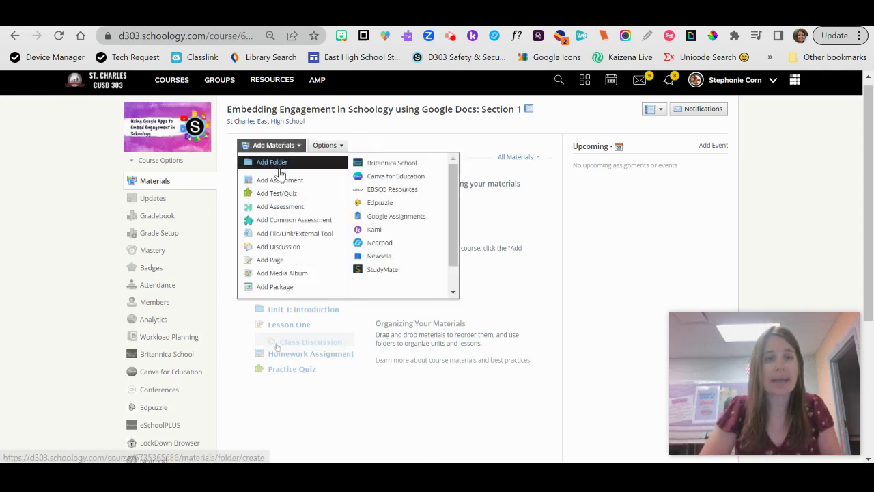
pyautogui.click(280, 164)
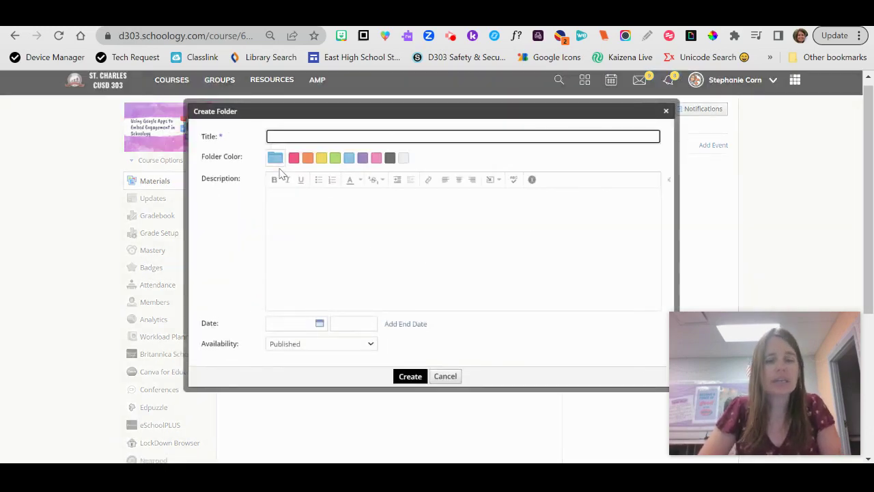
pyautogui.write('Rour')
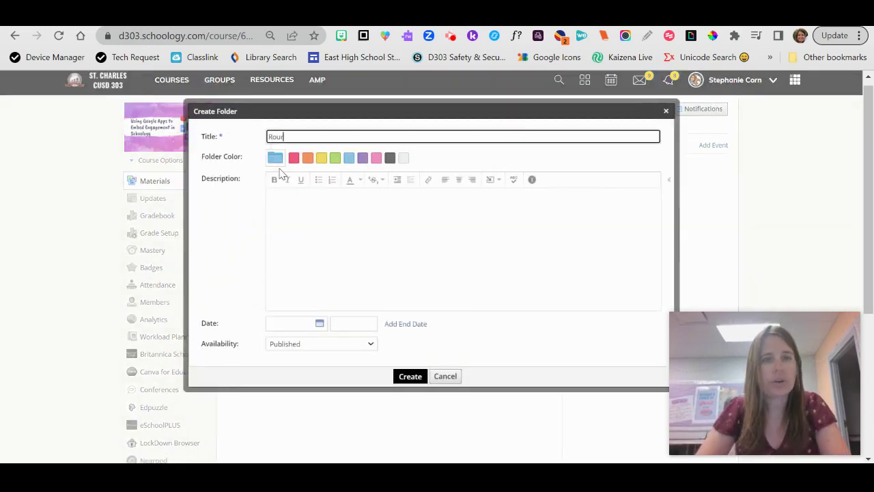
pyautogui.write('sources')
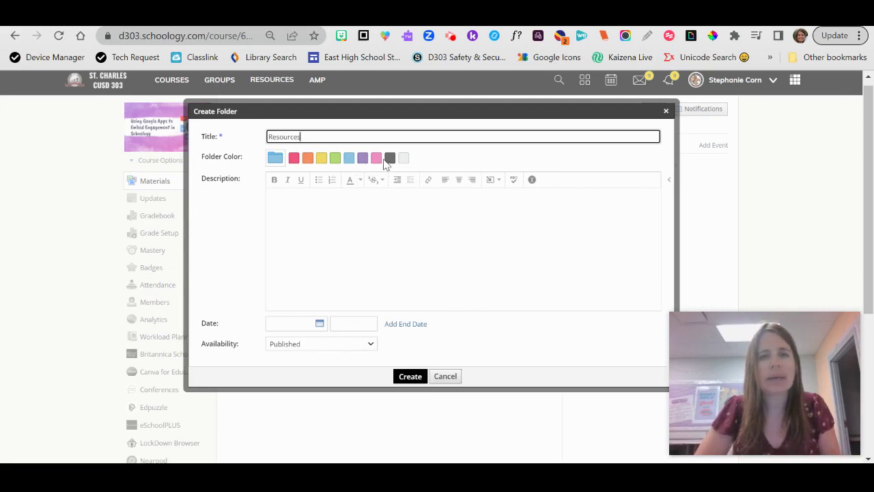
pyautogui.click(349, 160)
pyautogui.click(351, 159)
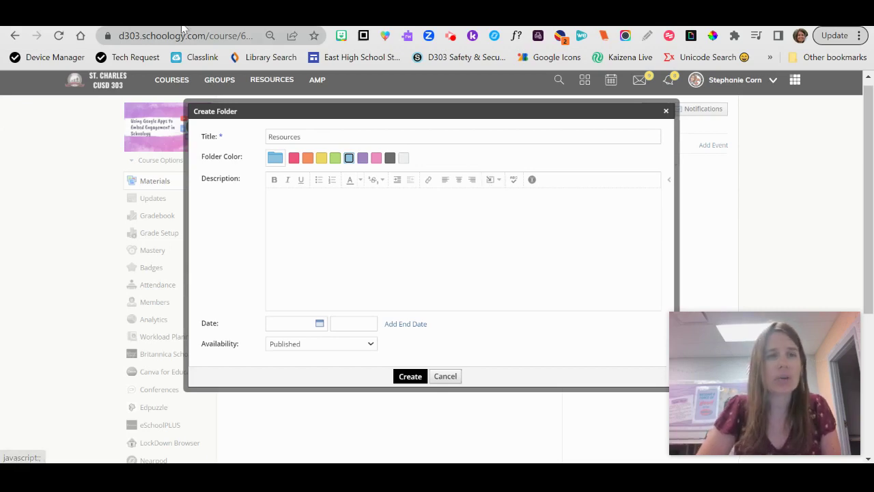
pyautogui.click(204, 14)
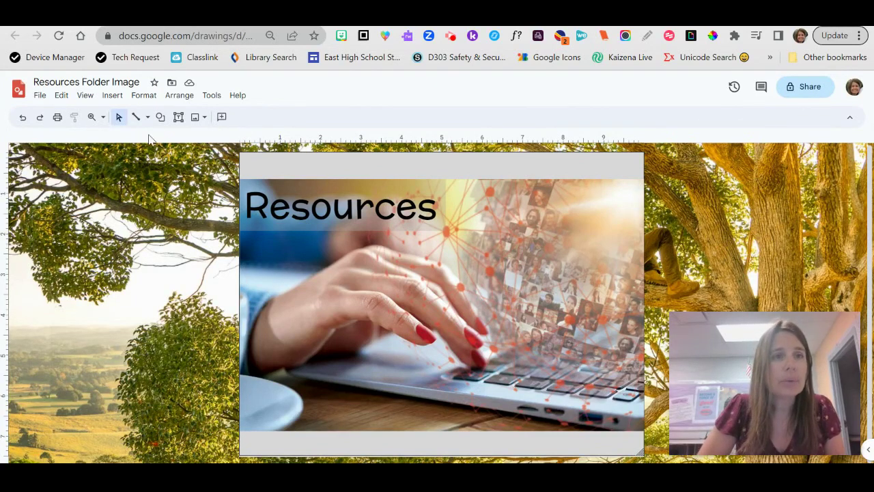
# Step: Embed the 'Resources Folder Image' drawing from Google Drive Resource App into the folder description
pyautogui.click(359, 14)
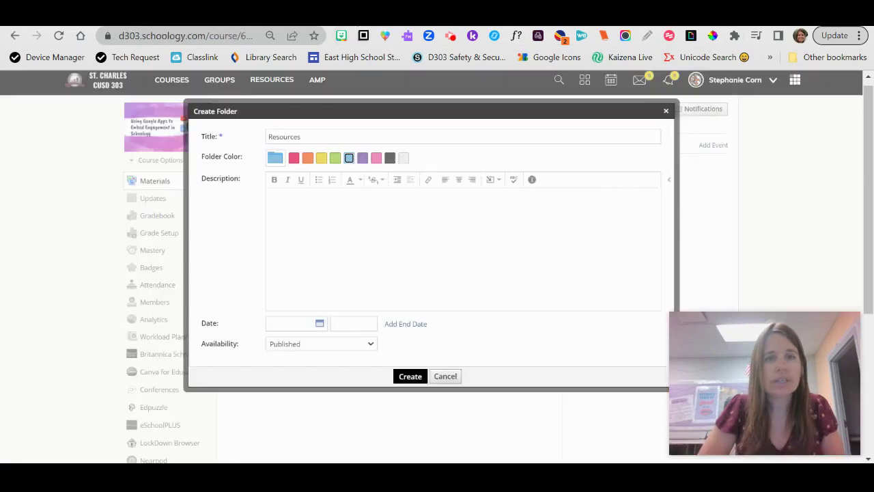
pyautogui.click(489, 182)
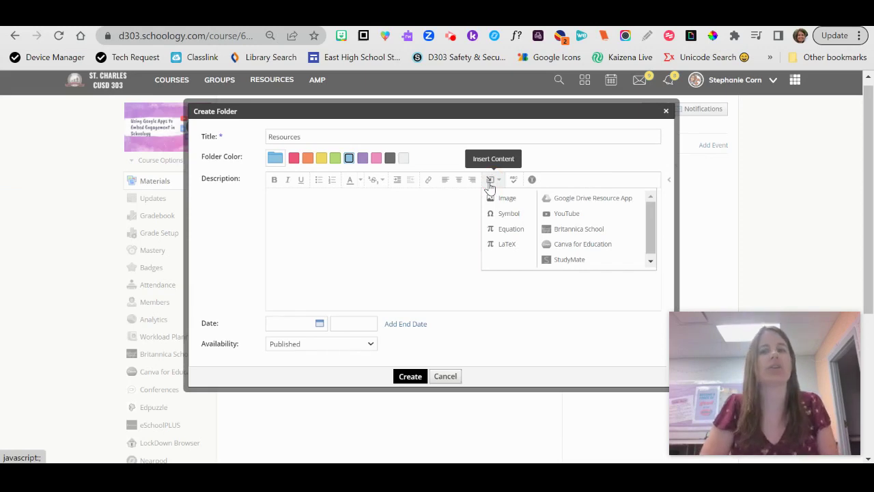
pyautogui.click(592, 200)
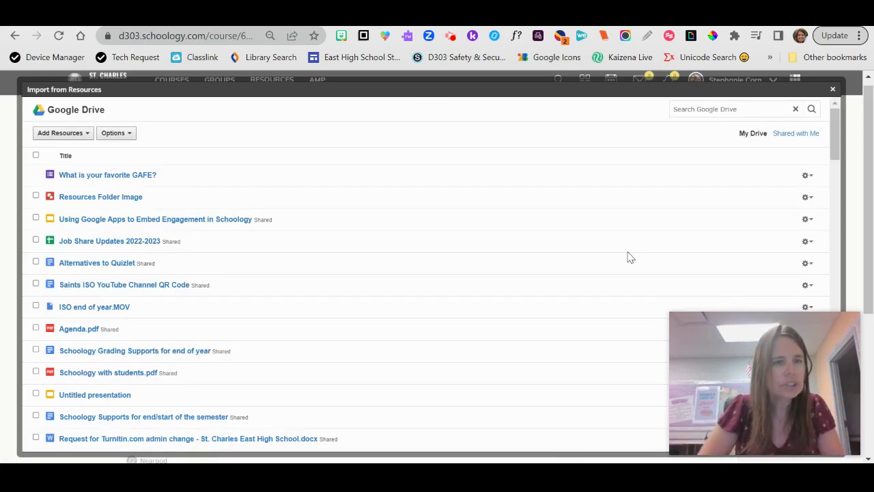
pyautogui.click(36, 196)
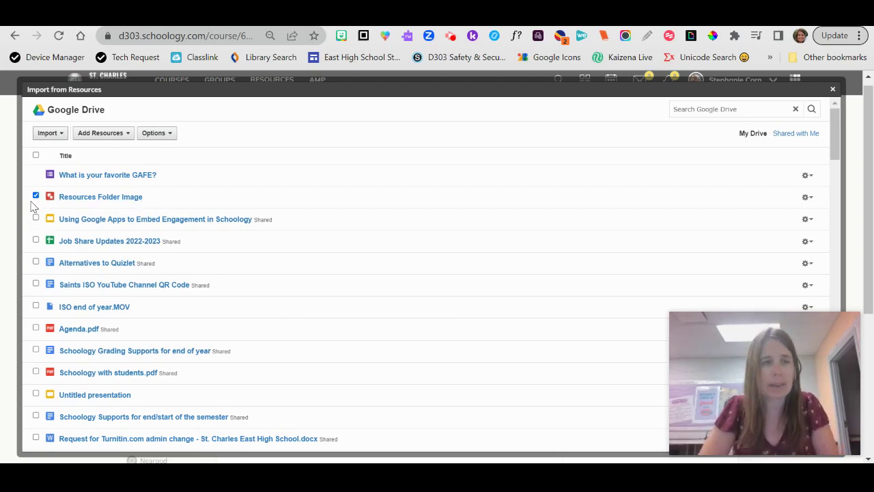
pyautogui.click(59, 134)
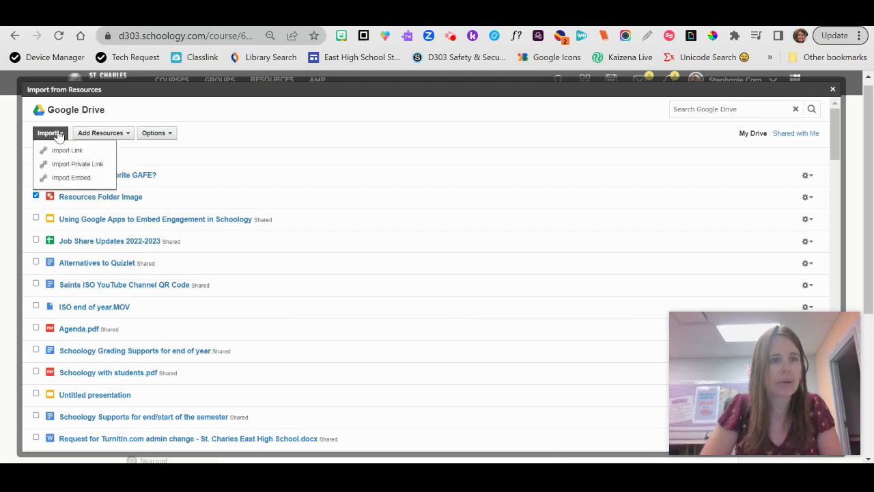
pyautogui.click(75, 178)
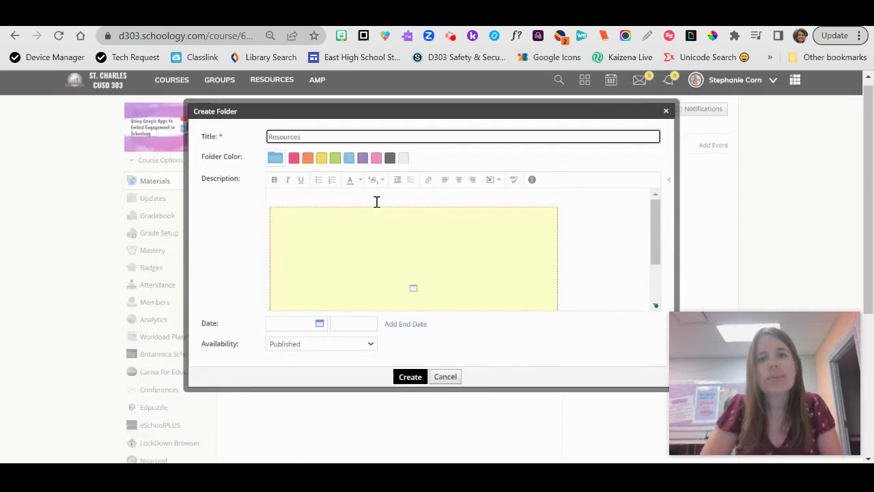
pyautogui.click(374, 198)
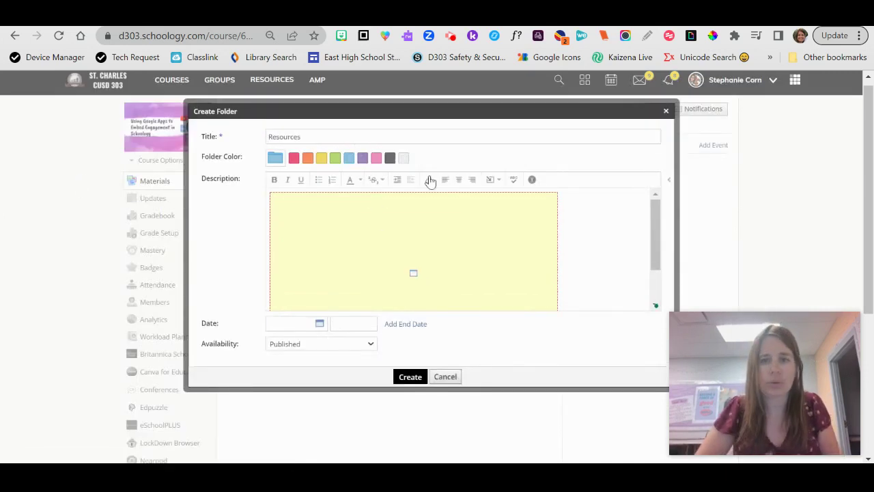
# Step: Resize the embedded drawing in the description and create the Resources folder
pyautogui.click(502, 216)
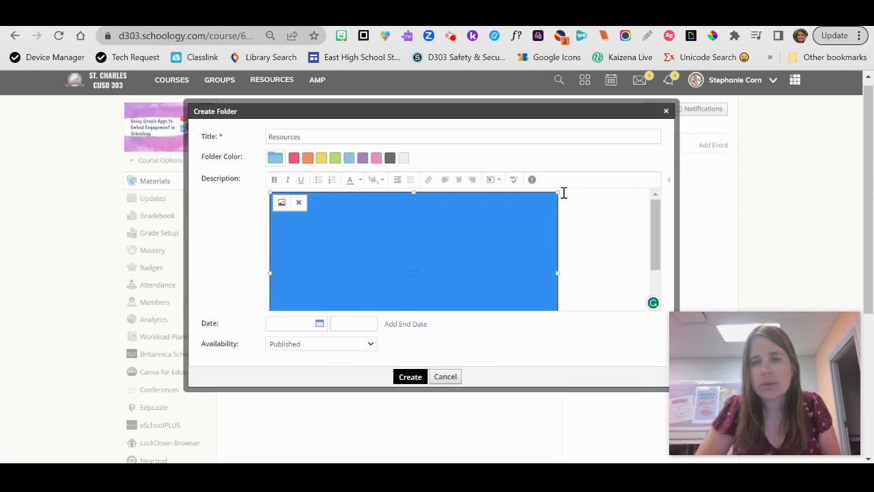
pyautogui.moveTo(559, 197); pyautogui.dragTo(400, 288)
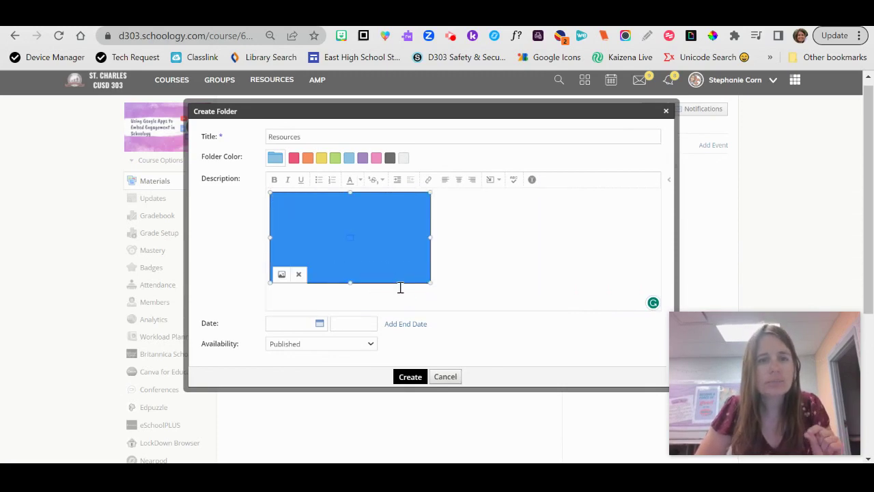
pyautogui.click(409, 377)
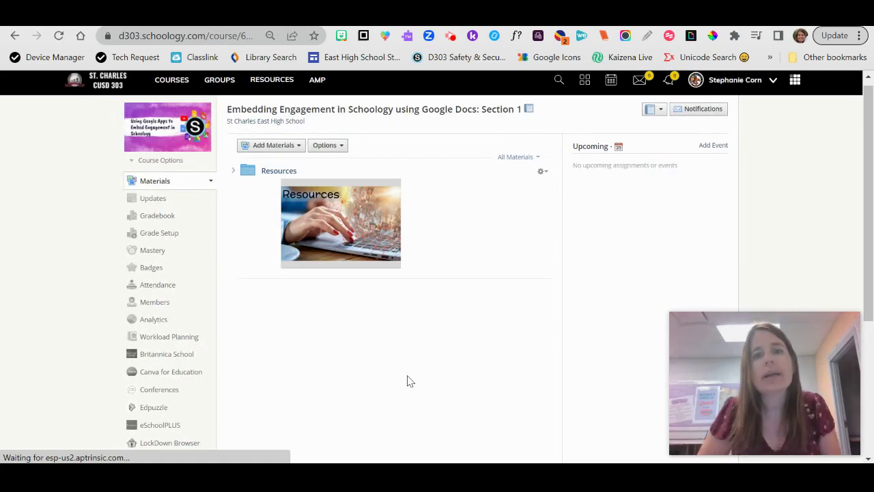
# Step: Edit the Resources folder to shrink its embedded image and save the changes
pyautogui.click(541, 172)
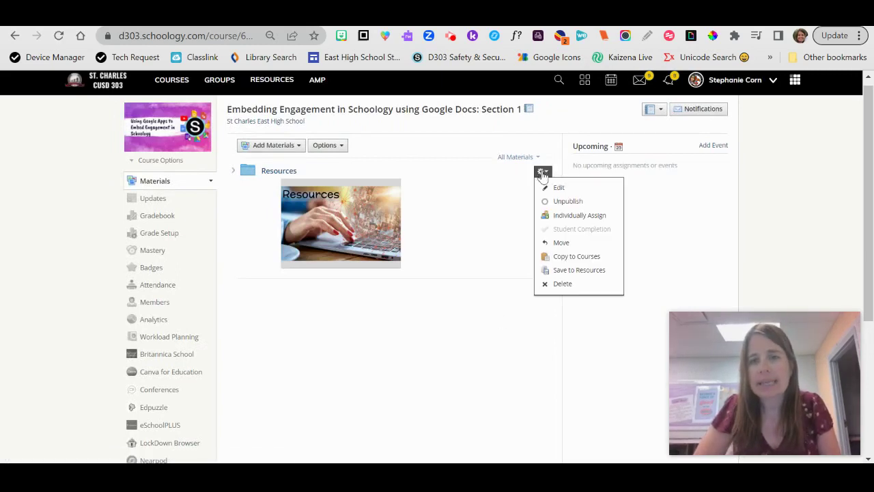
pyautogui.click(559, 186)
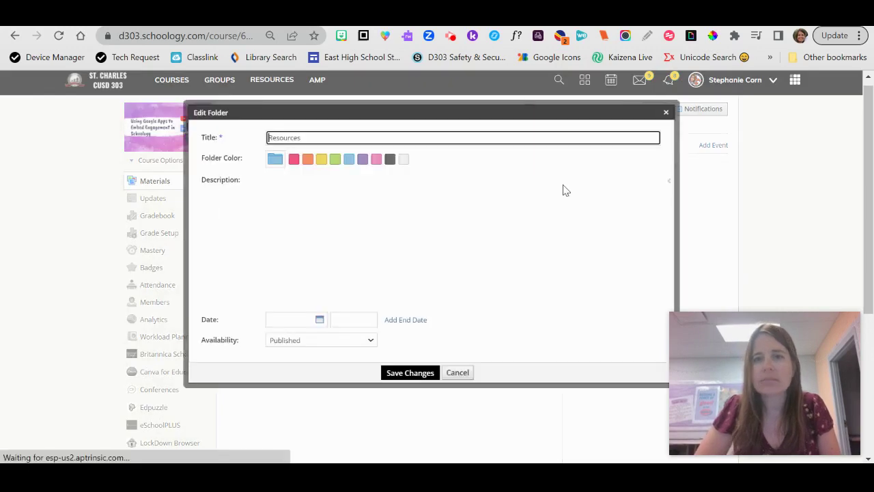
pyautogui.click(376, 271)
pyautogui.moveTo(430, 282); pyautogui.dragTo(412, 273)
pyautogui.click(410, 376)
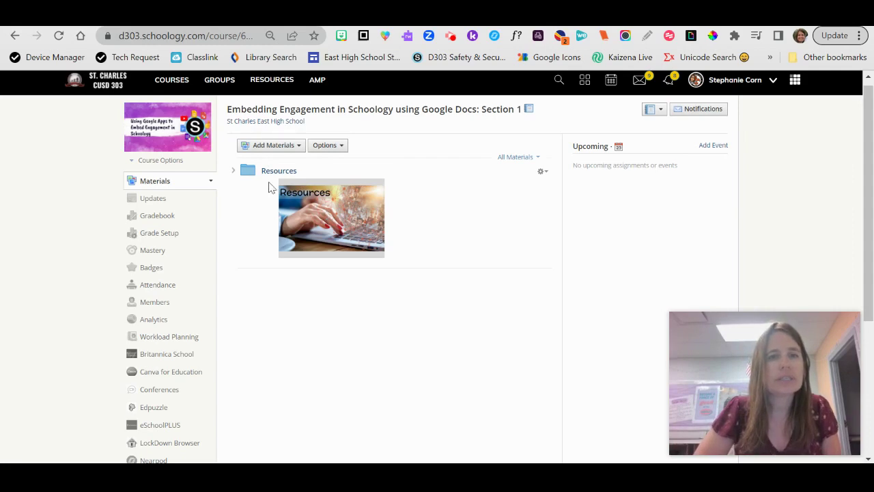
# Step: Open the Resources folder, then go to the course Updates page
pyautogui.click(324, 192)
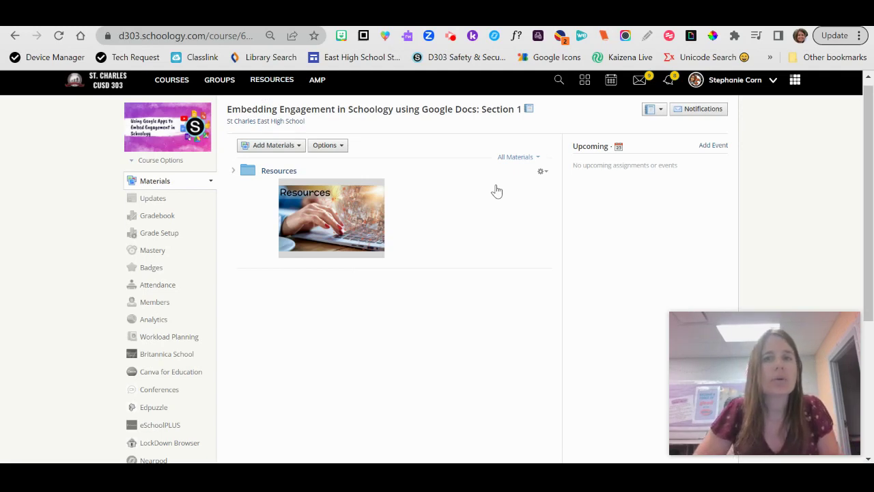
pyautogui.click(151, 205)
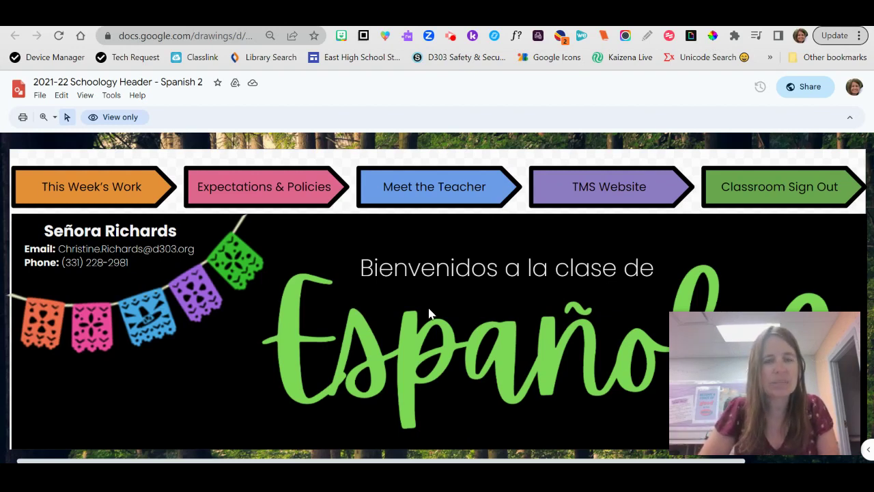
# Step: Preview the links on the Classroom Sign Out, Meet the Teacher and Expectations & Policies buttons
pyautogui.rightClick(795, 181)
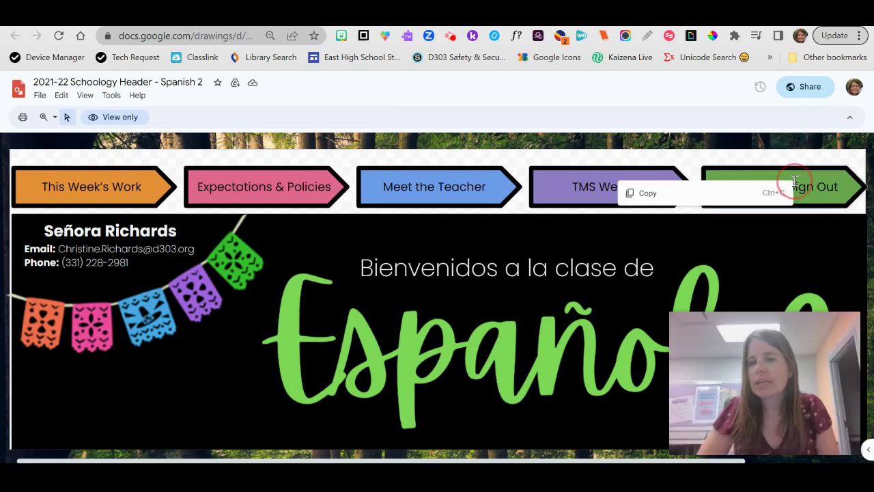
pyautogui.click(592, 187)
pyautogui.click(447, 190)
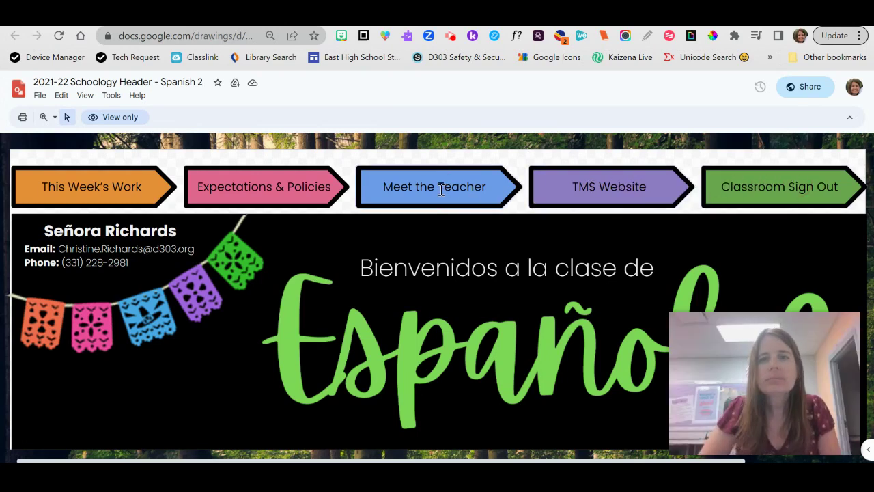
pyautogui.click(309, 198)
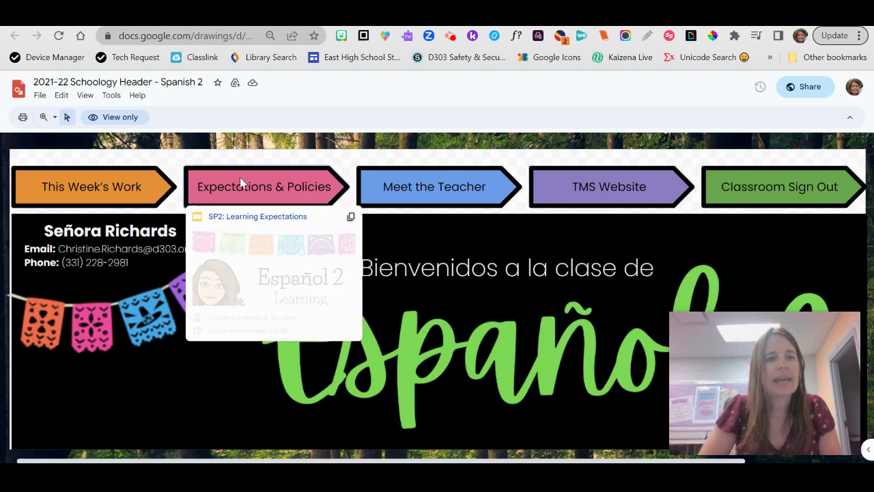
pyautogui.click(79, 188)
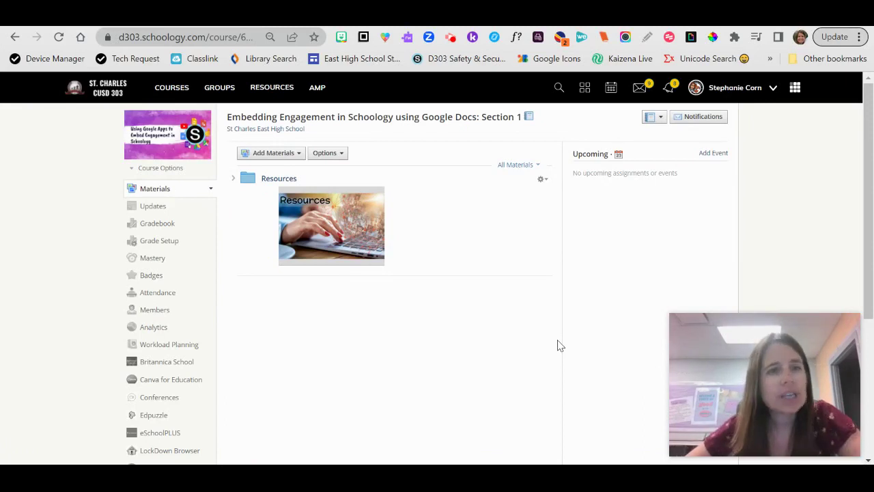
# Step: Add a new page titled 'Header' and open the Google Drive Resource App to insert content
pyautogui.click(297, 158)
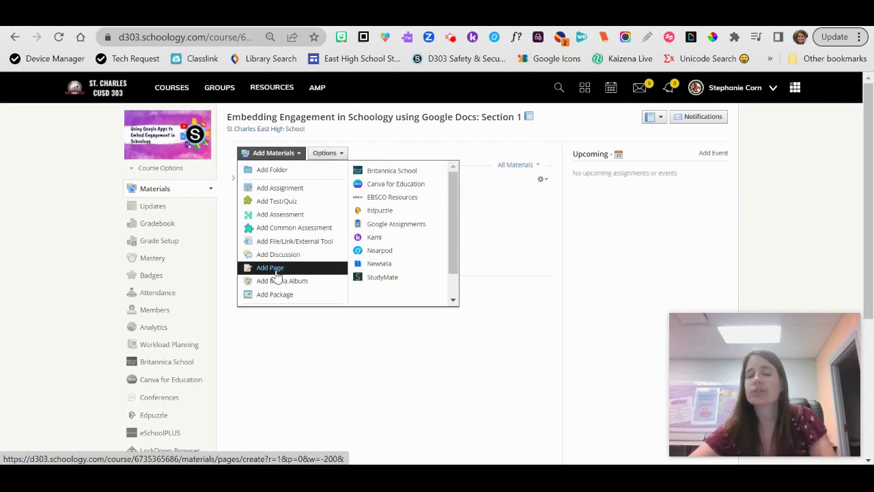
pyautogui.click(278, 271)
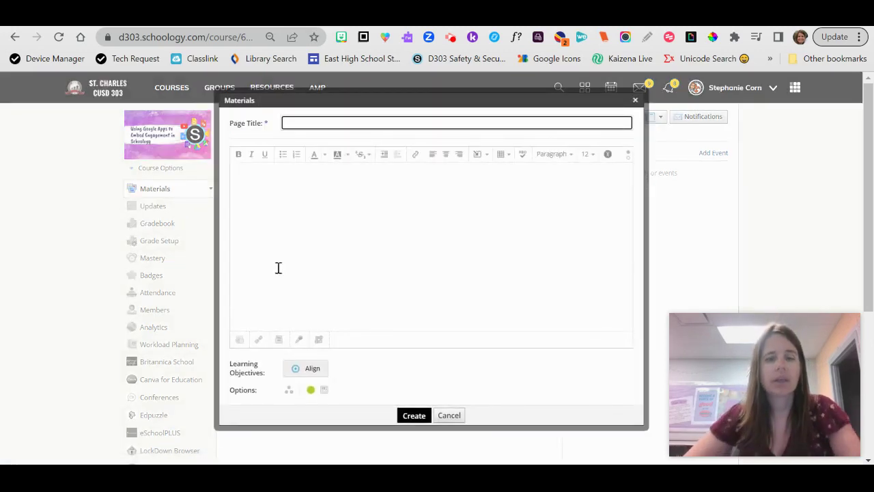
pyautogui.write('Header')
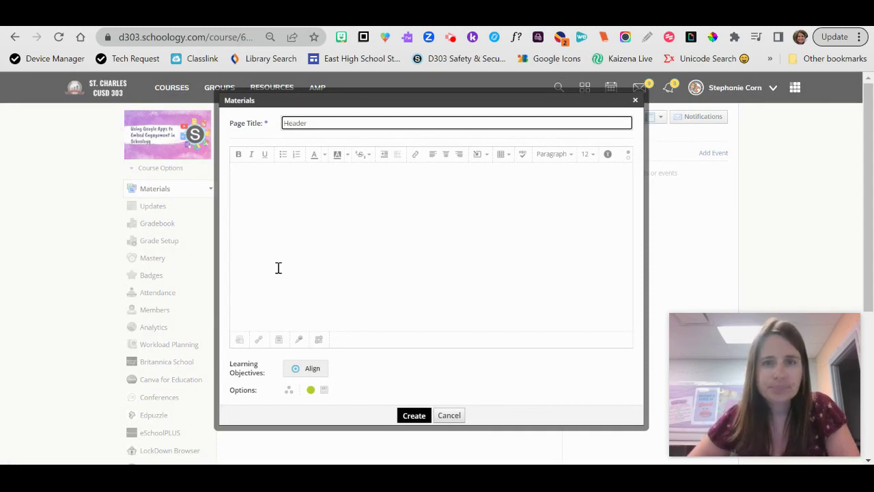
pyautogui.click(478, 161)
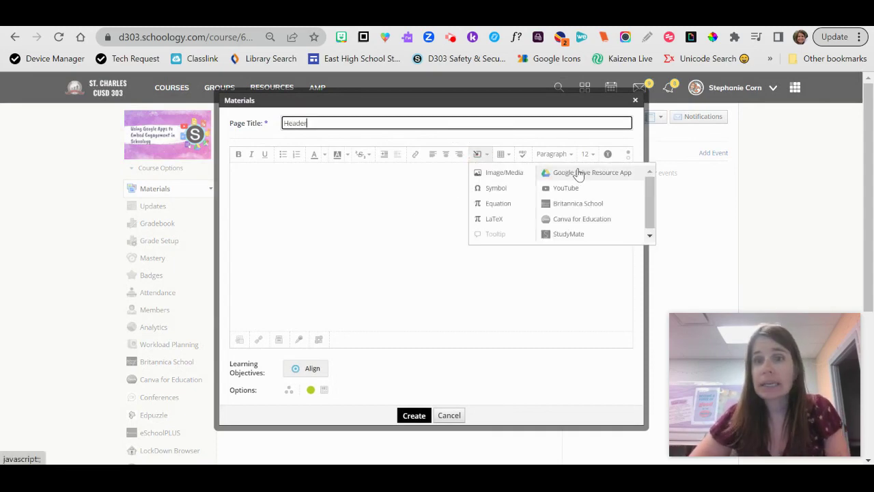
pyautogui.click(578, 173)
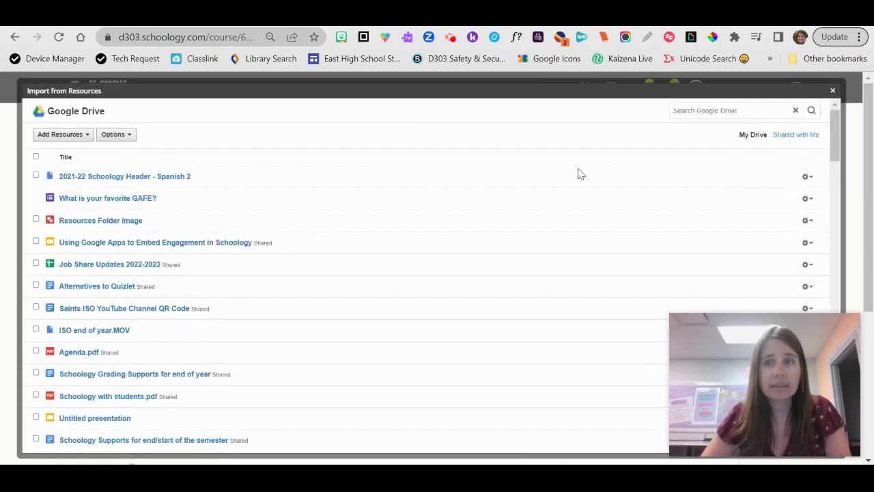
# Step: Search Shared with Me for 'header spanish 2' and import the 2021-22 Schoology Header - Spanish 2 as an embed
pyautogui.click(801, 139)
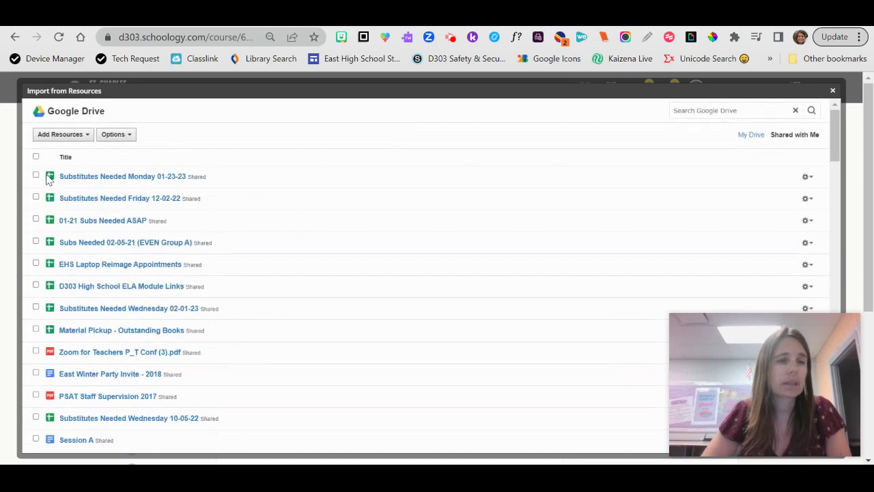
pyautogui.click(735, 112)
pyautogui.write('header sp')
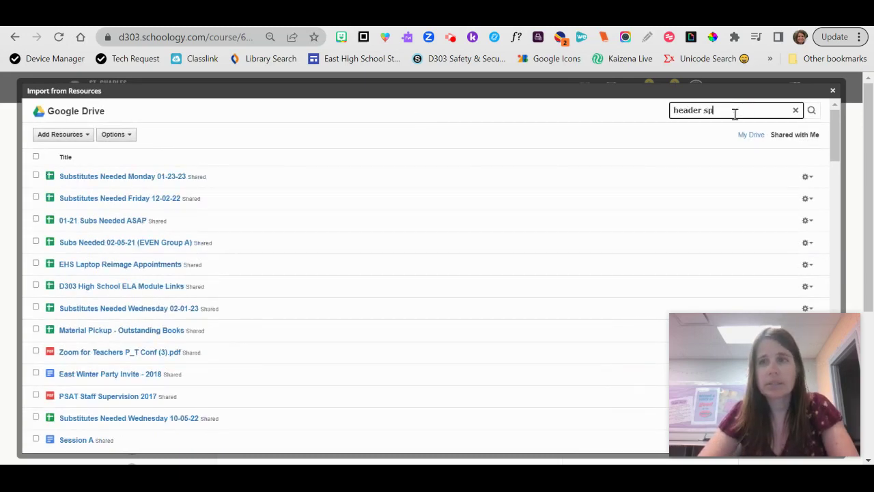
pyautogui.write('anish 2')
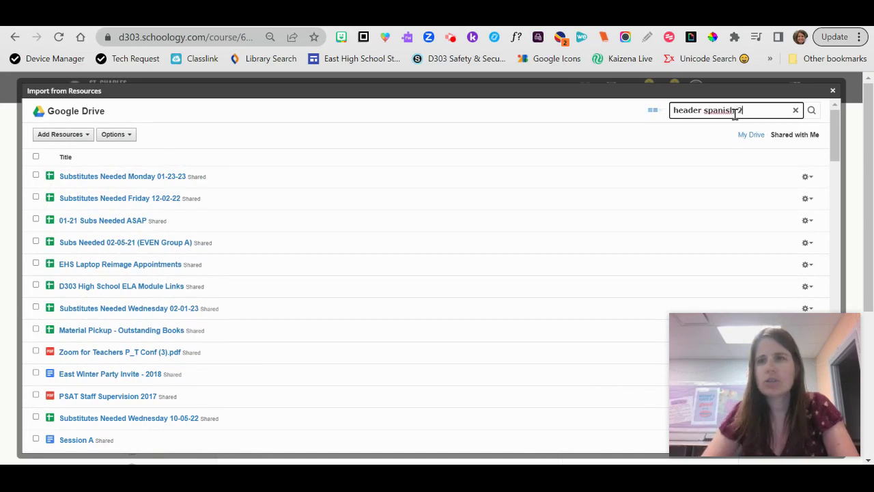
pyautogui.press('Return')
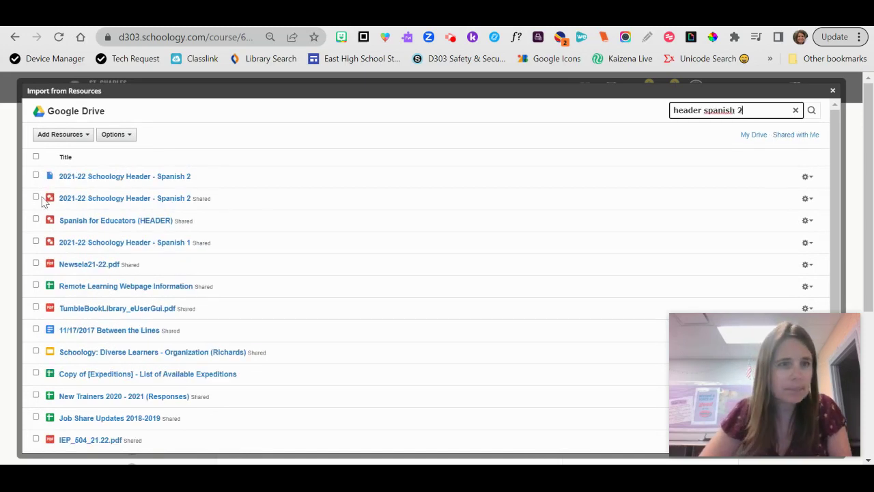
pyautogui.click(36, 197)
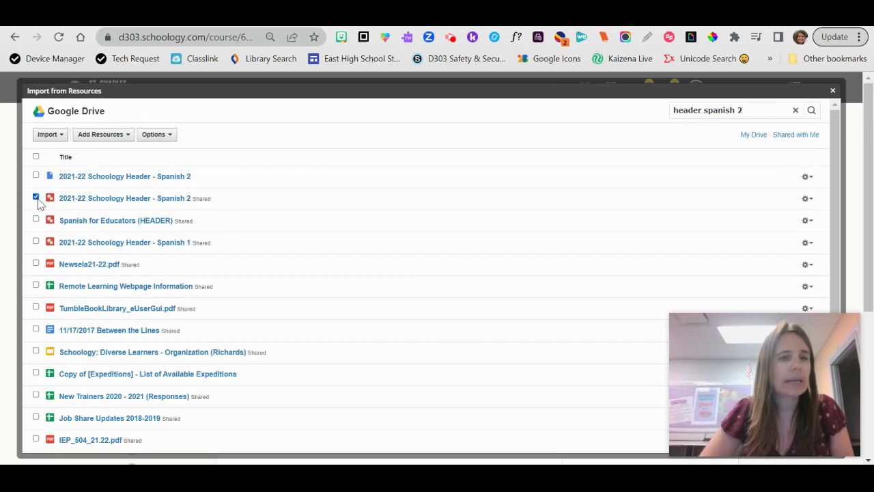
pyautogui.click(63, 136)
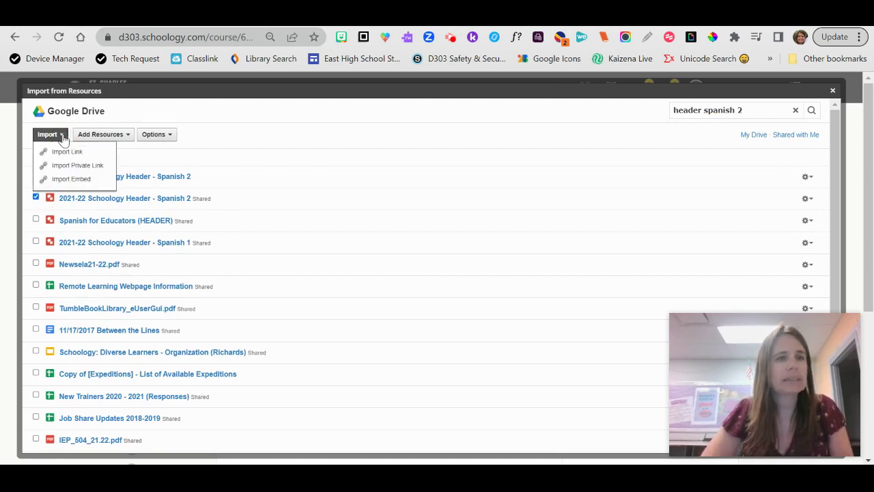
pyautogui.click(71, 179)
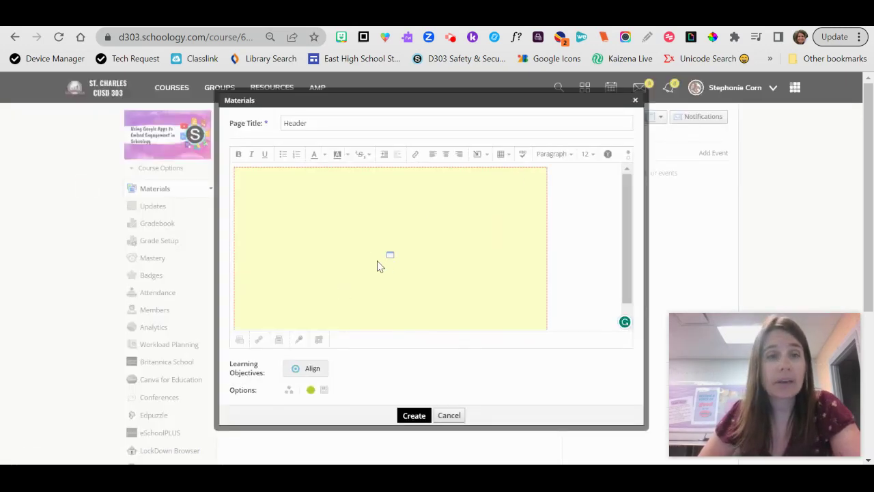
# Step: Unlock proportions, resize the embedded header to 859 wide by 272 high, and insert it
pyautogui.rightClick(284, 232)
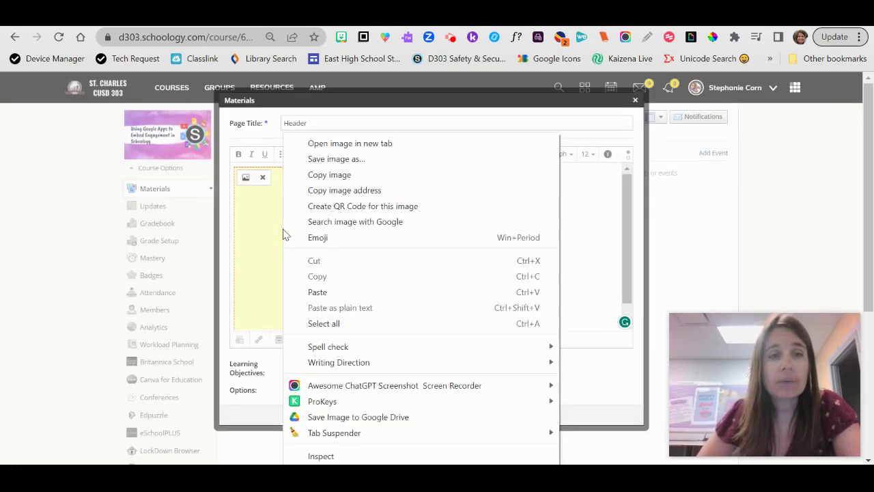
pyautogui.click(261, 233)
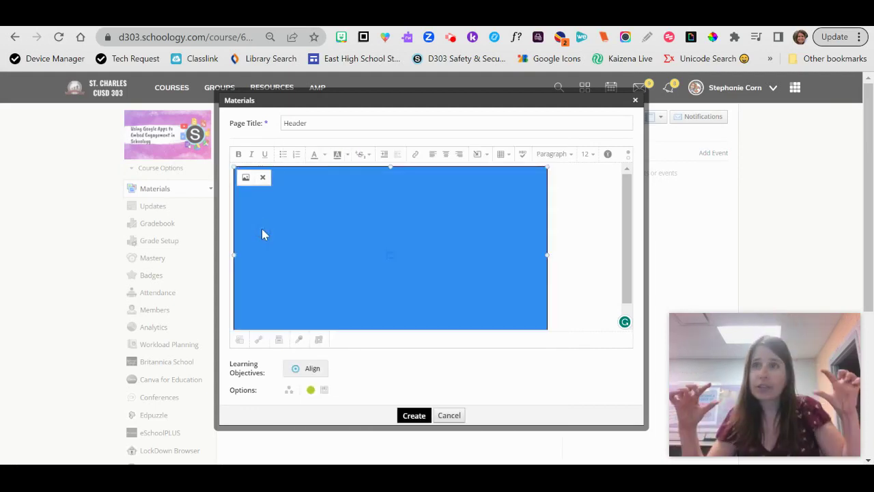
pyautogui.click(246, 177)
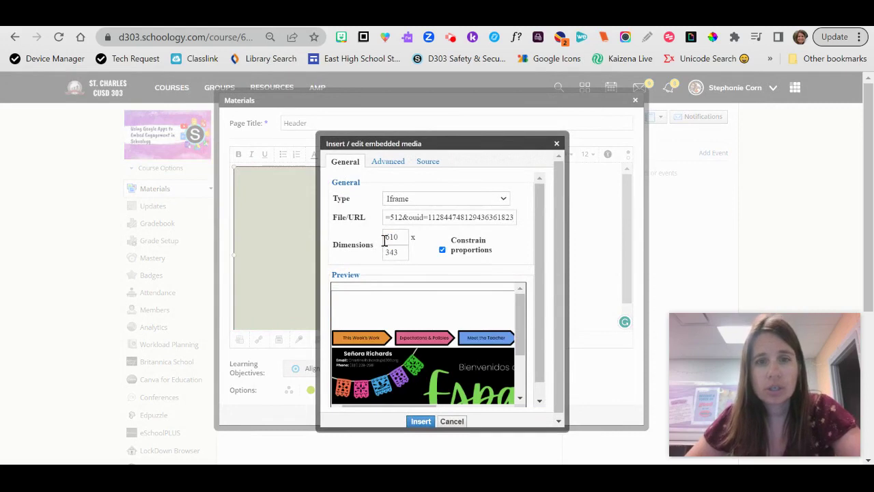
pyautogui.click(443, 249)
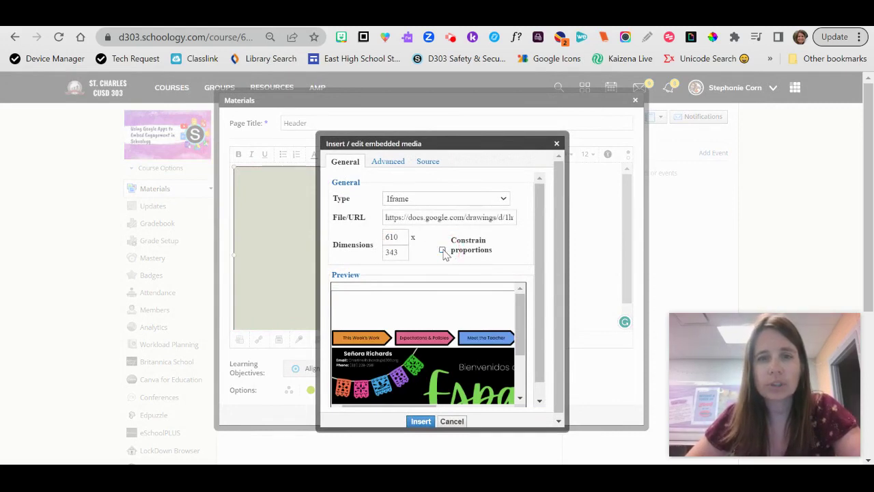
pyautogui.moveTo(402, 237); pyautogui.dragTo(384, 235)
pyautogui.write('859')
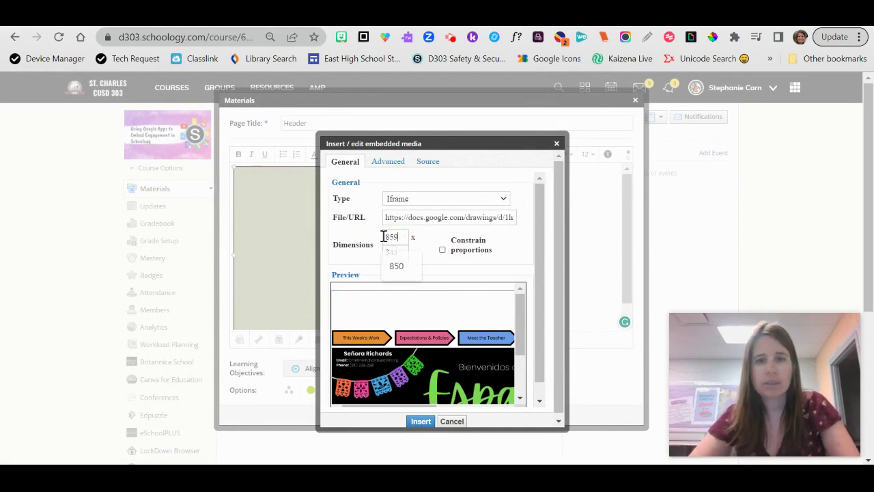
pyautogui.click(402, 254)
pyautogui.moveTo(400, 254); pyautogui.dragTo(383, 254)
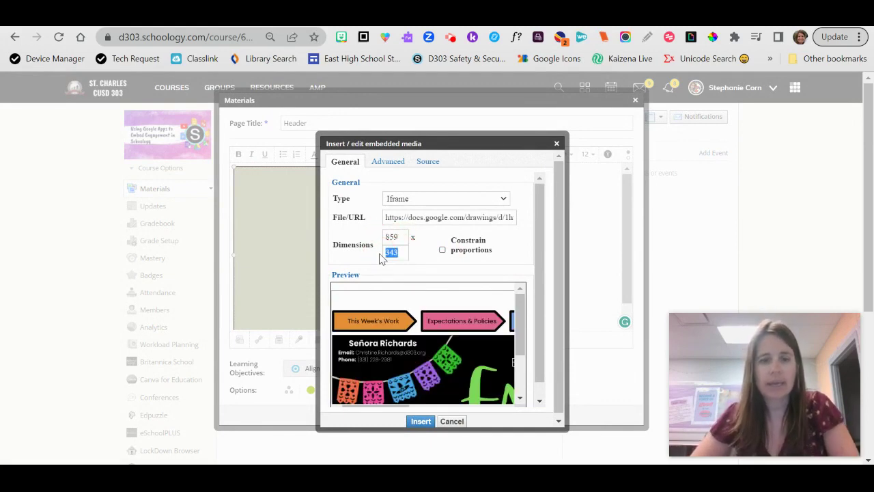
pyautogui.write('272')
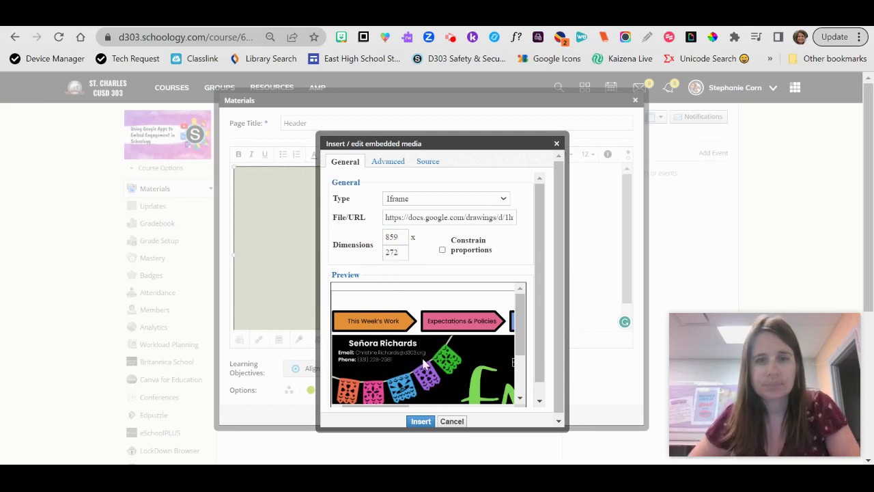
pyautogui.click(420, 425)
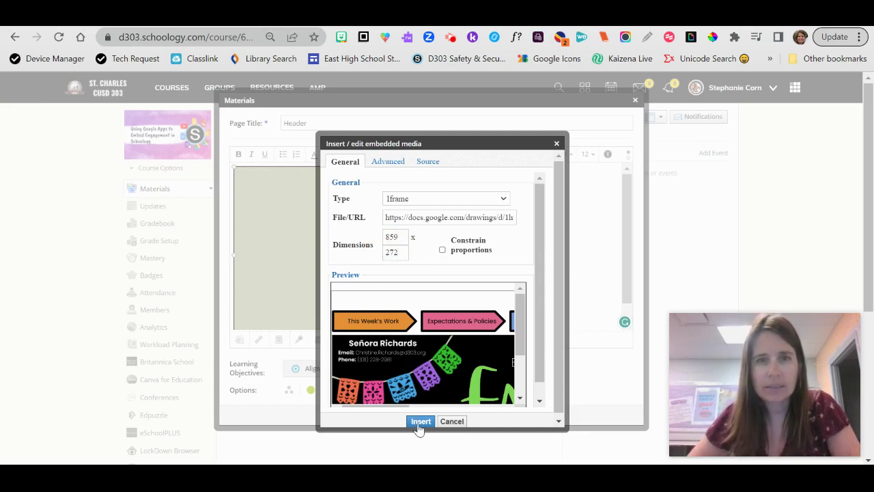
pyautogui.click(419, 423)
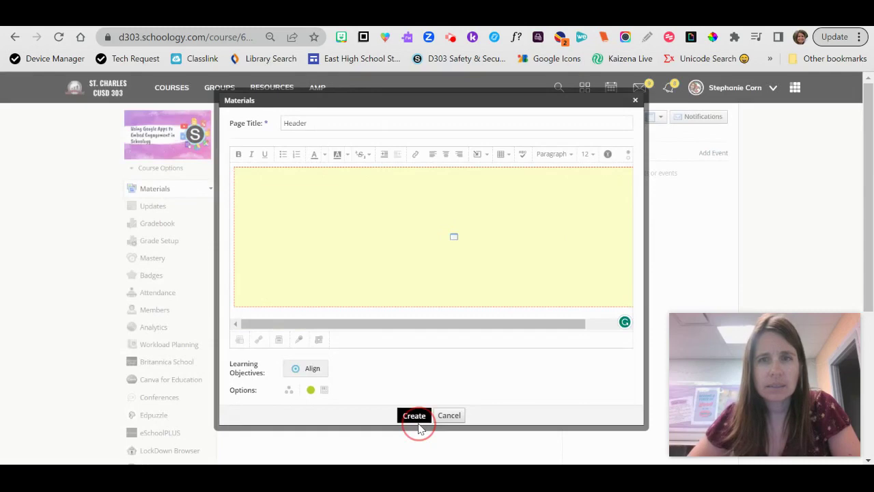
# Step: Create the Header page, view its embedded Español 2 banner, then switch to the course Updates feed
pyautogui.click(419, 425)
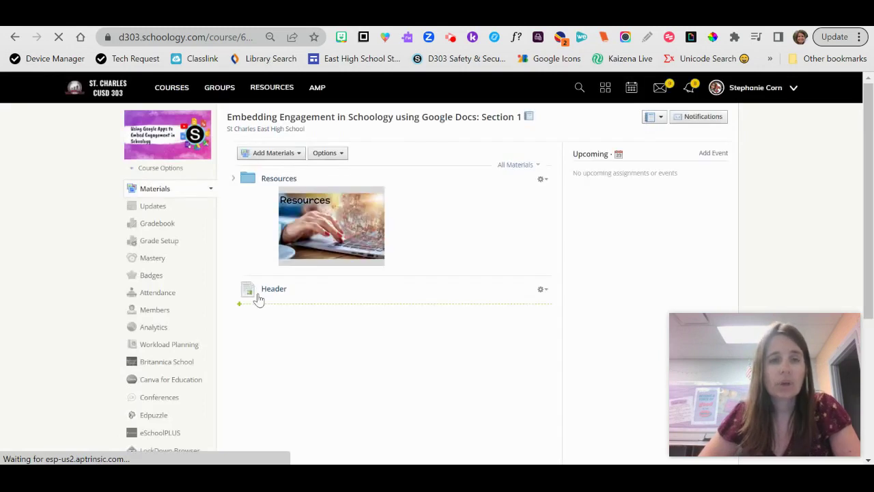
pyautogui.click(271, 291)
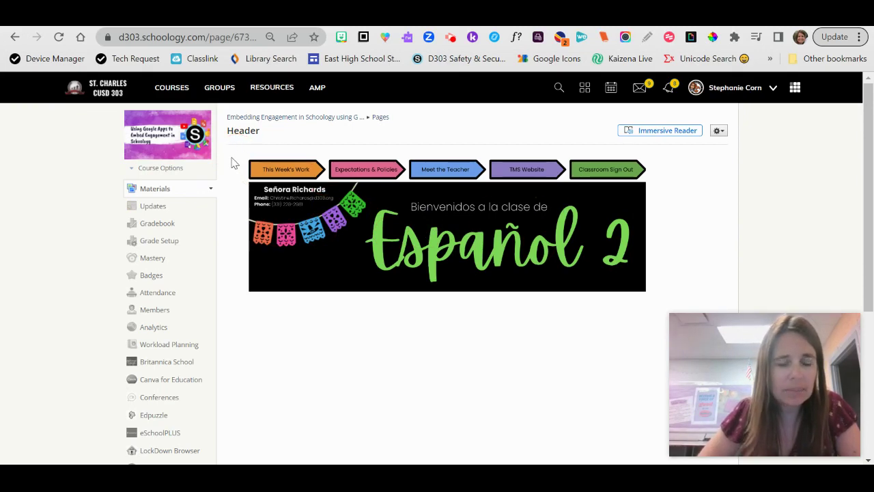
pyautogui.rightClick(654, 250)
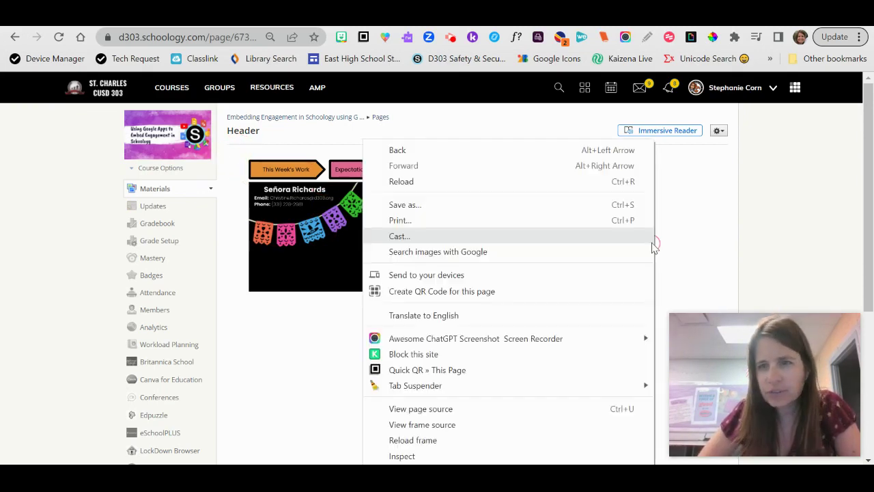
pyautogui.doubleClick(690, 255)
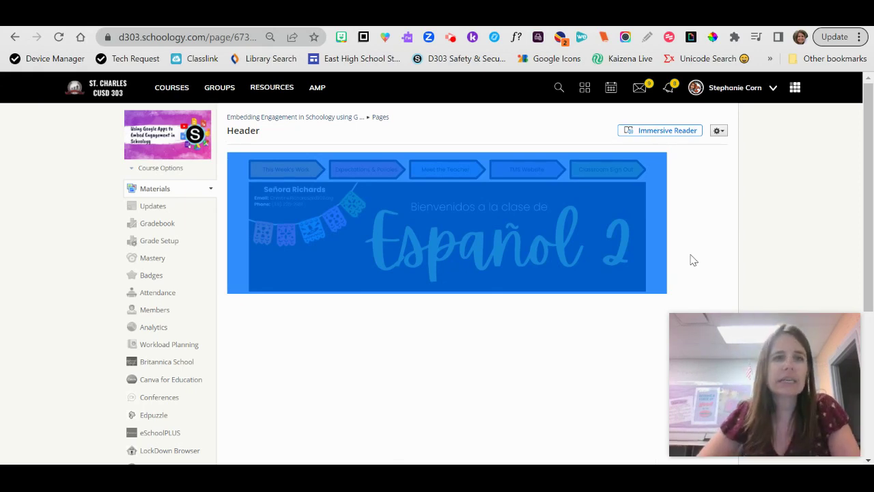
pyautogui.click(155, 206)
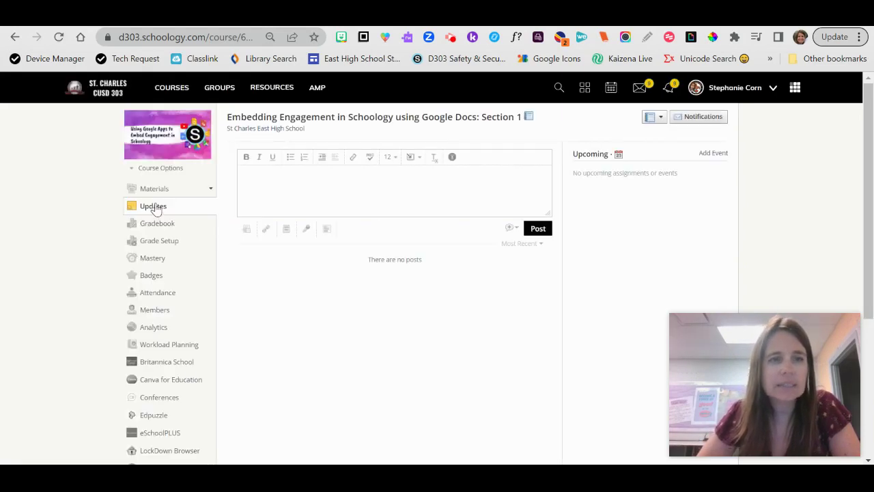
# Step: Paste the Español 2 banner into a new course update and post it as an announcement
pyautogui.click(274, 180)
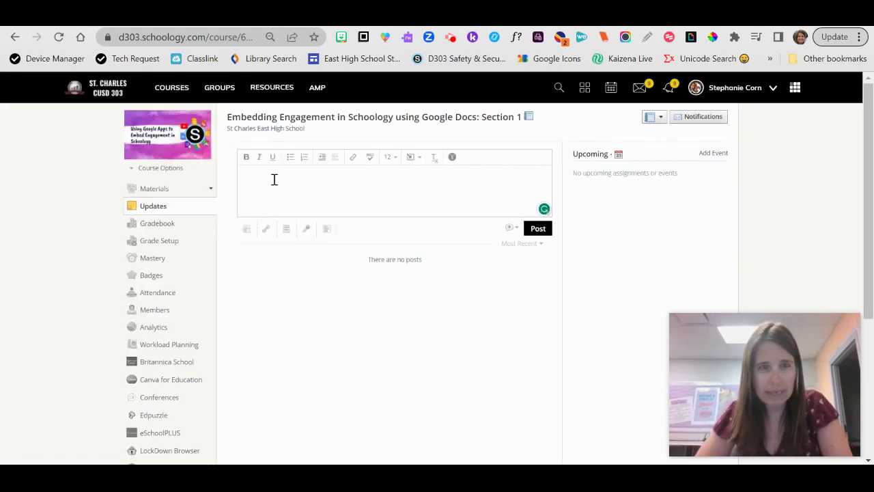
pyautogui.hotkey('ctrl', 'v')
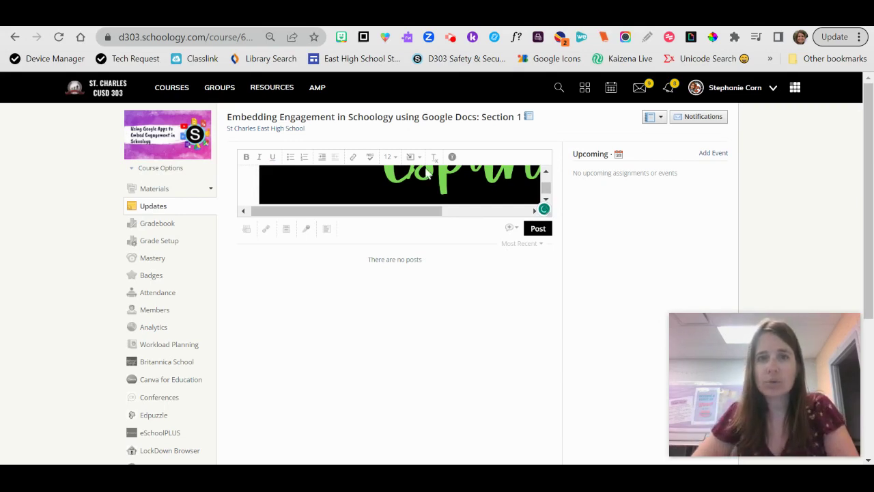
pyautogui.click(512, 229)
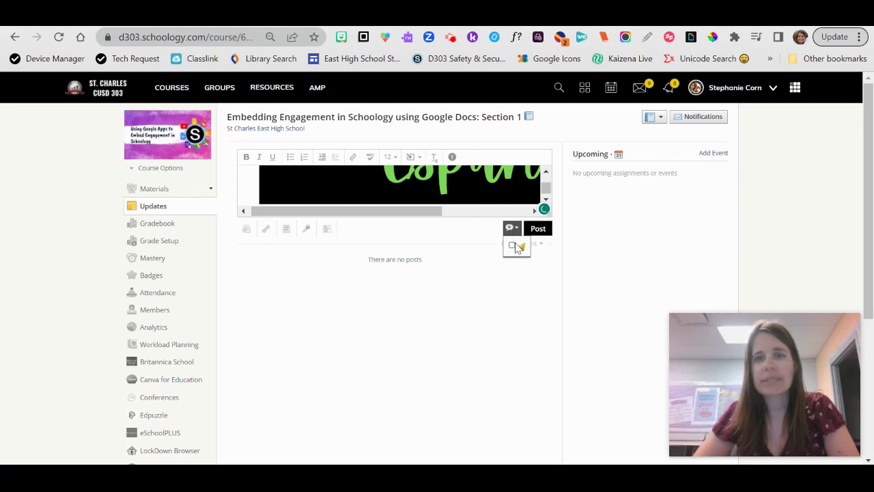
pyautogui.click(512, 246)
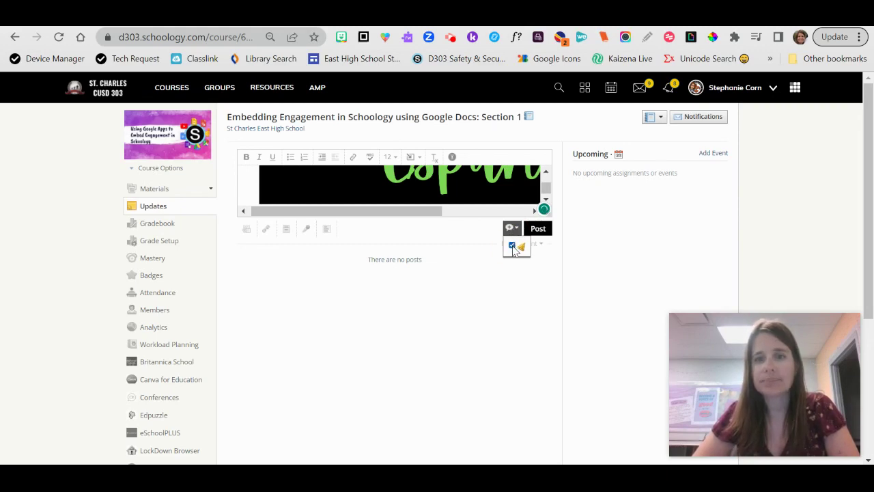
pyautogui.click(544, 234)
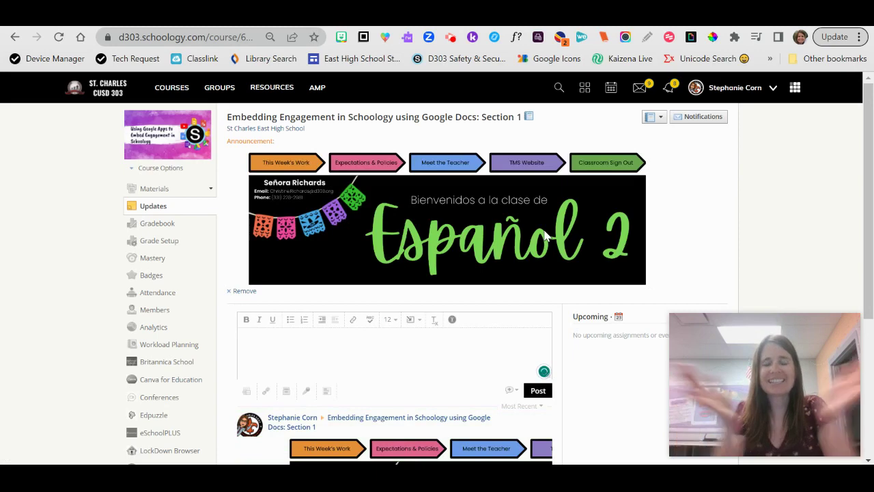
# Step: Return to Materials and follow the banner's Meet the Teacher link to its Google Slides deck
pyautogui.click(156, 193)
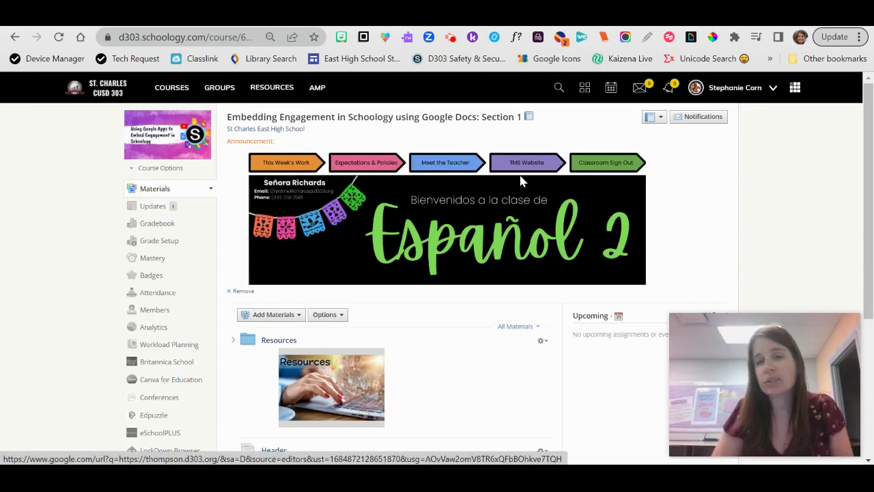
pyautogui.click(451, 168)
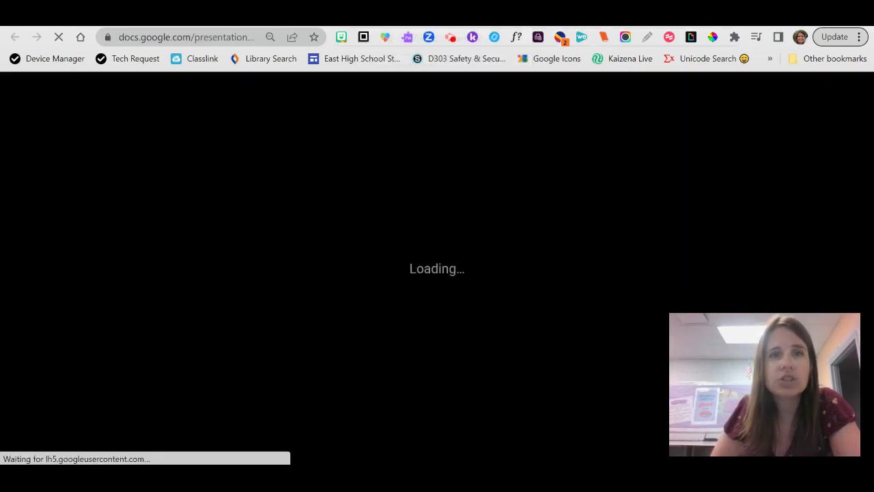
# Step: Check that the Expectations & Policies link opens the Learning Expectations deck, then return to Schoology
pyautogui.click(372, 17)
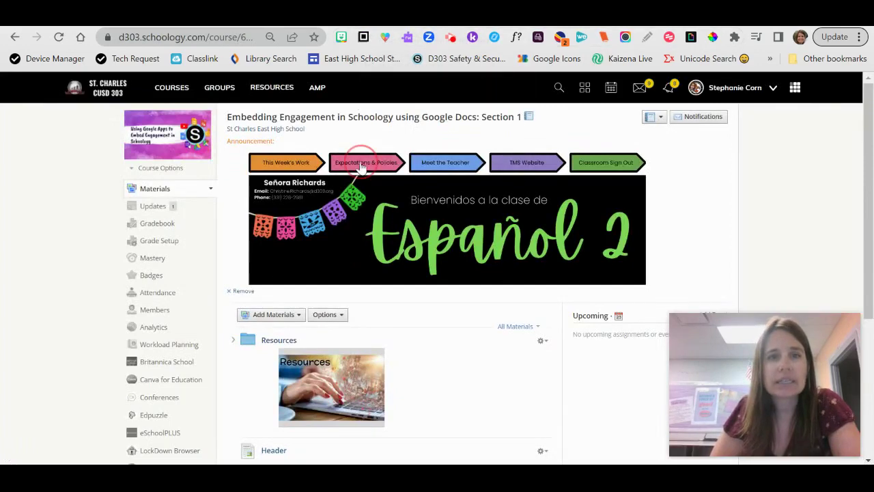
pyautogui.click(362, 162)
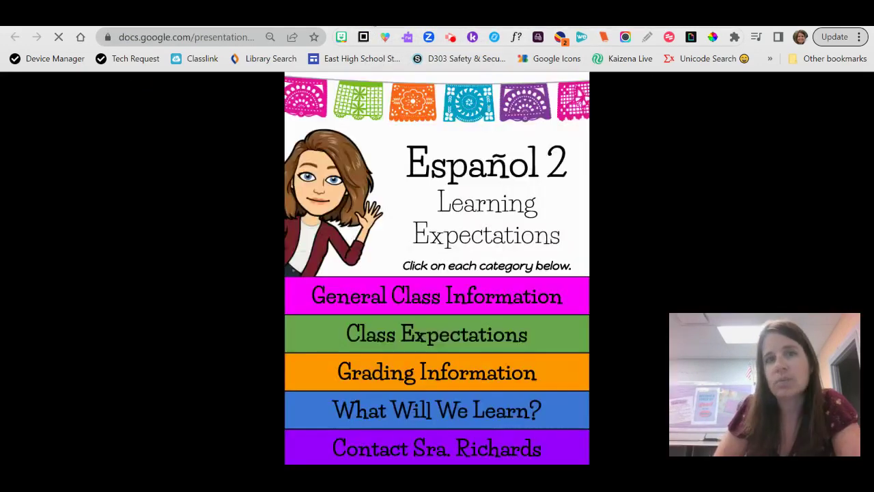
pyautogui.click(372, 16)
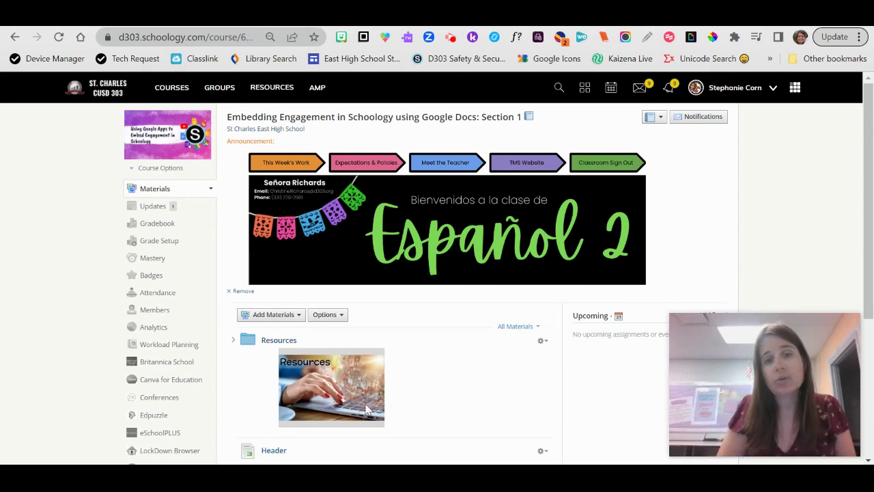
pyautogui.scroll(-1, 332, 425)
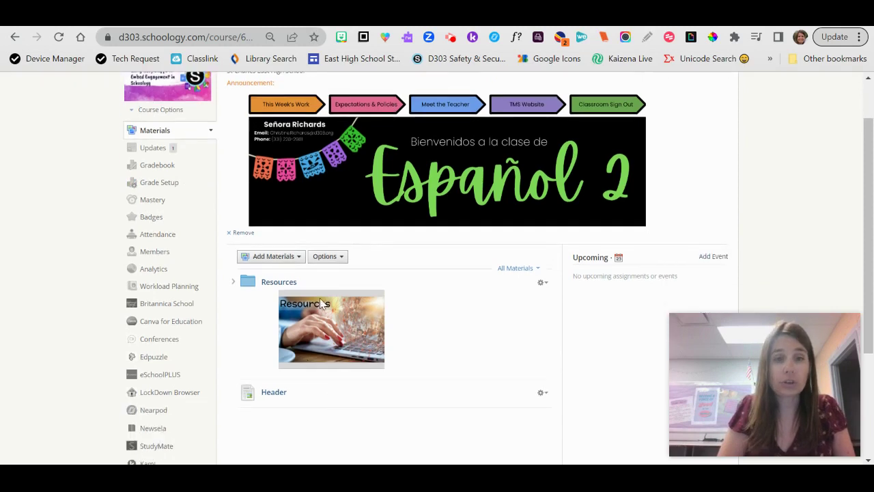
pyautogui.scroll(1, 361, 312)
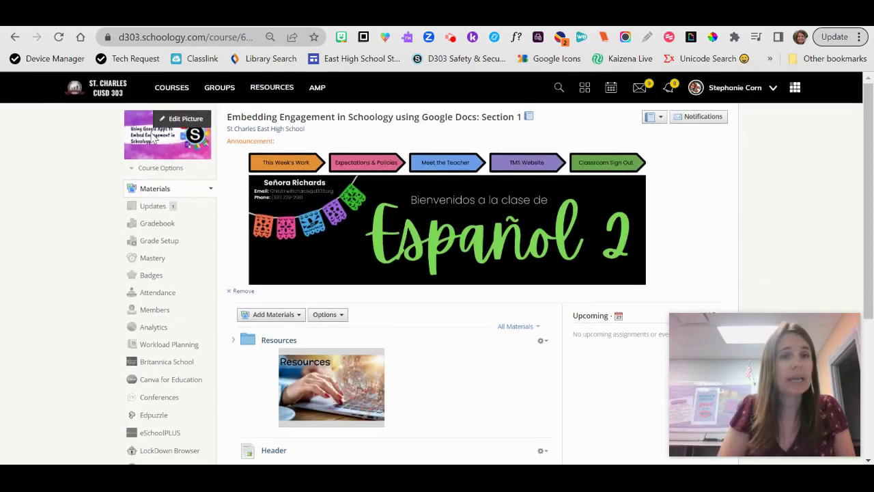
pyautogui.moveTo(179, 156)
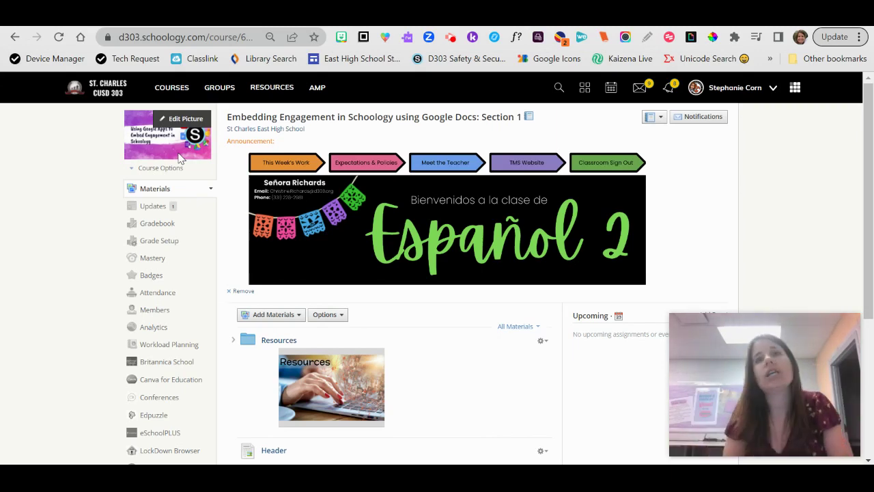
# Step: Start a new page in the course's Resources folder
pyautogui.click(279, 339)
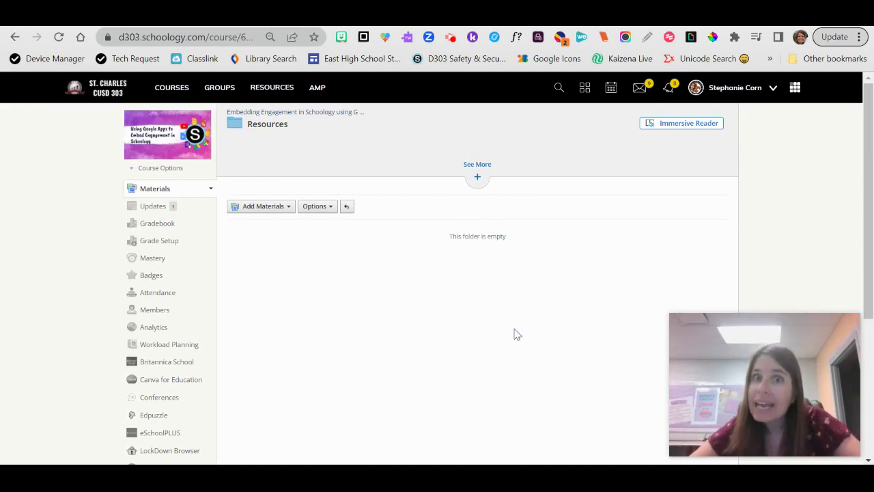
pyautogui.click(289, 206)
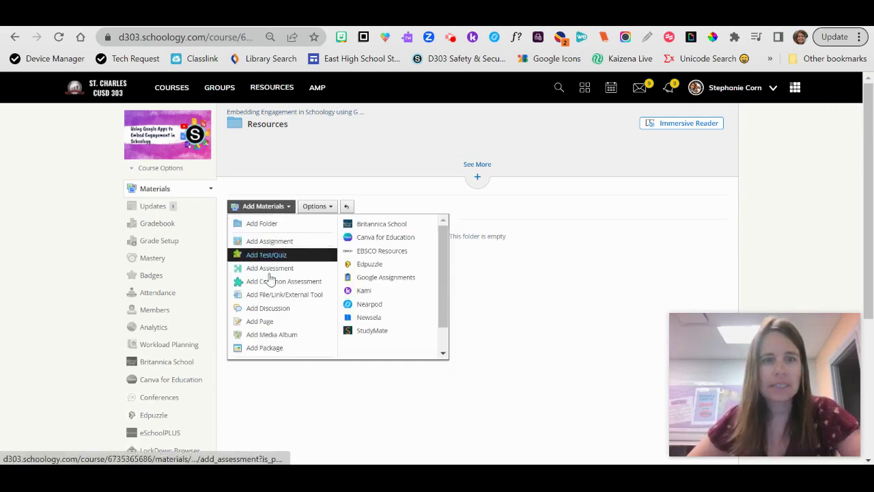
pyautogui.click(260, 321)
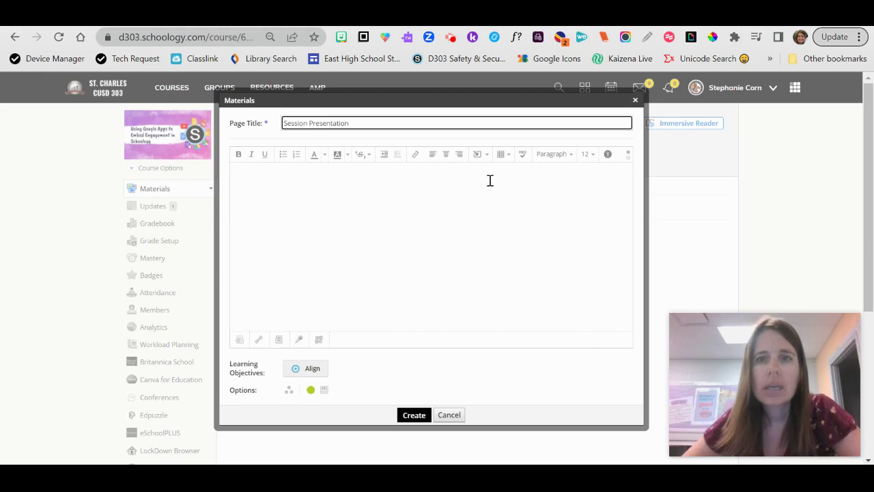
# Step: Embed the 'Using Google Apps to Embed Engagement in Schoology' presentation from Google Drive into the page
pyautogui.click(477, 155)
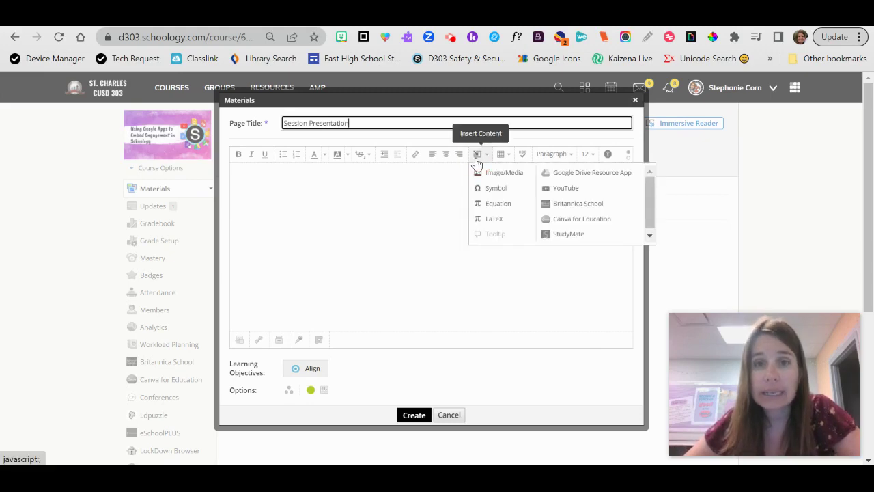
pyautogui.click(587, 179)
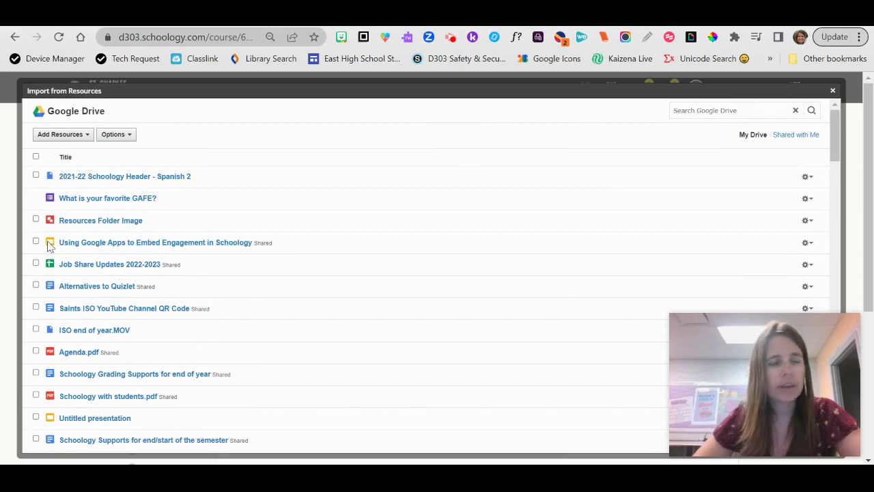
pyautogui.click(164, 245)
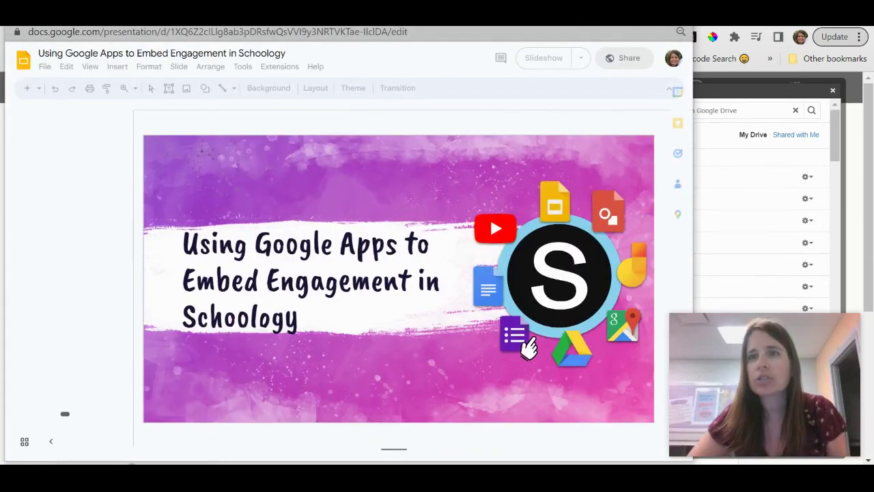
pyautogui.hotkey('ctrl', 'w')
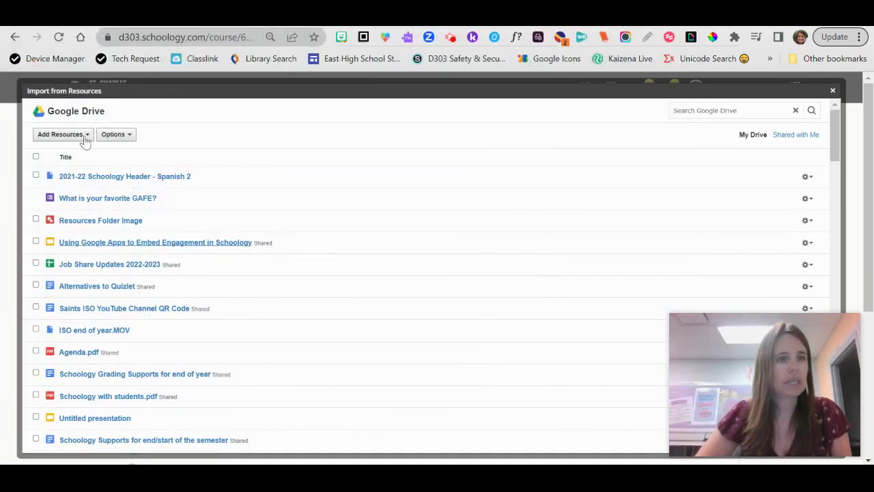
pyautogui.click(36, 242)
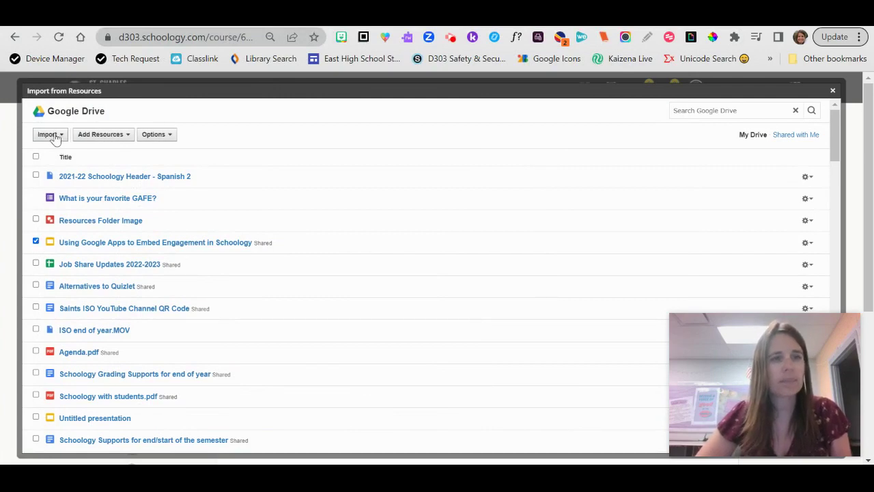
pyautogui.click(57, 139)
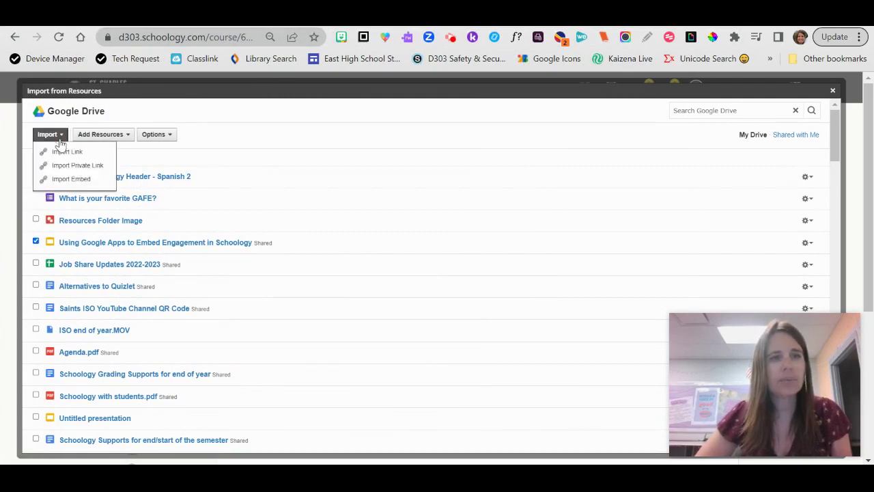
pyautogui.click(71, 179)
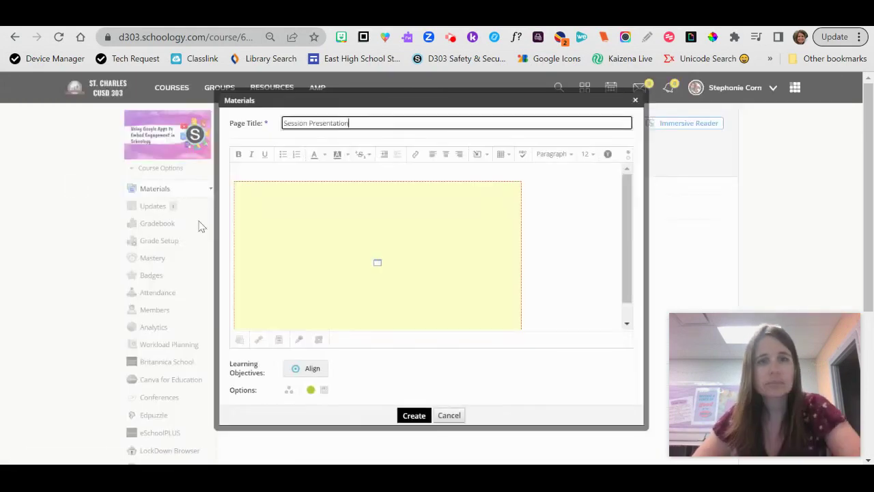
pyautogui.click(358, 176)
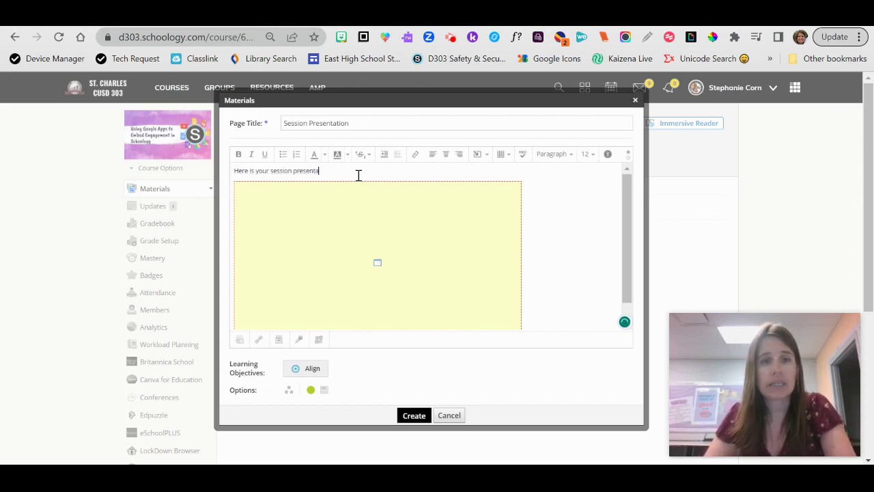
# Step: Make 'Here is your session presentation!' bold at size 24, set inline display, and create the page
pyautogui.moveTo(354, 174); pyautogui.dragTo(236, 175)
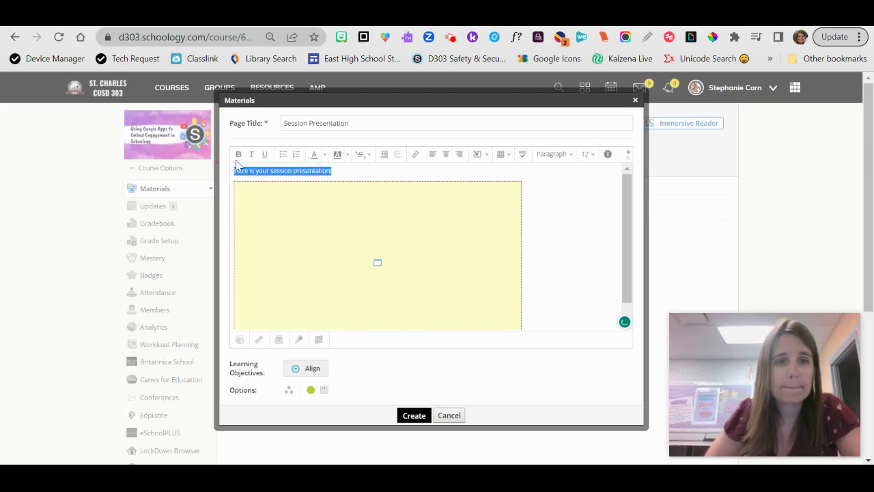
pyautogui.click(239, 154)
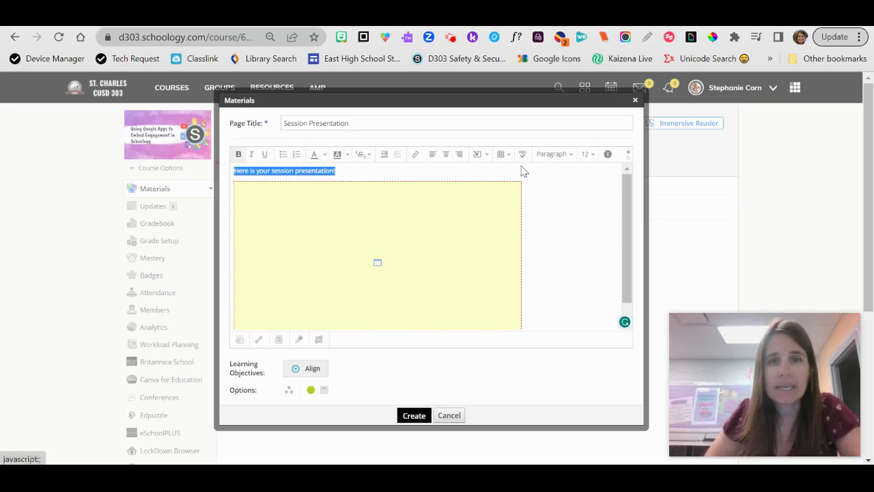
pyautogui.click(591, 158)
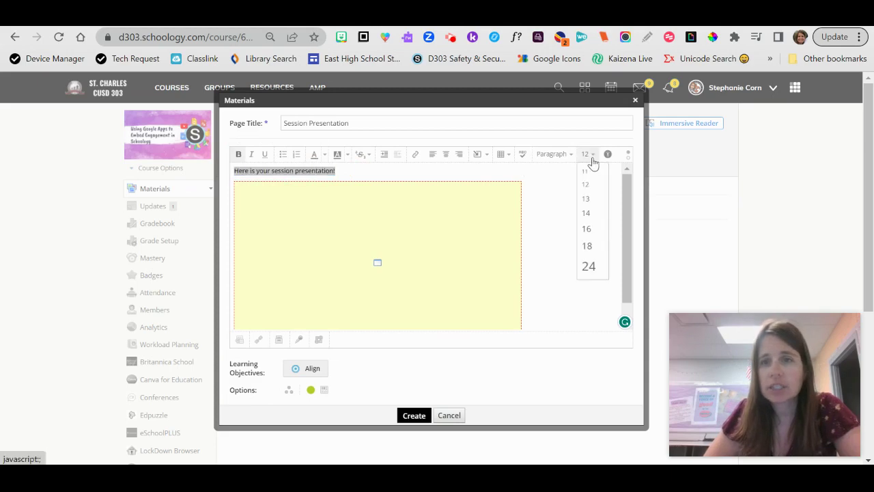
pyautogui.click(588, 266)
pyautogui.click(554, 261)
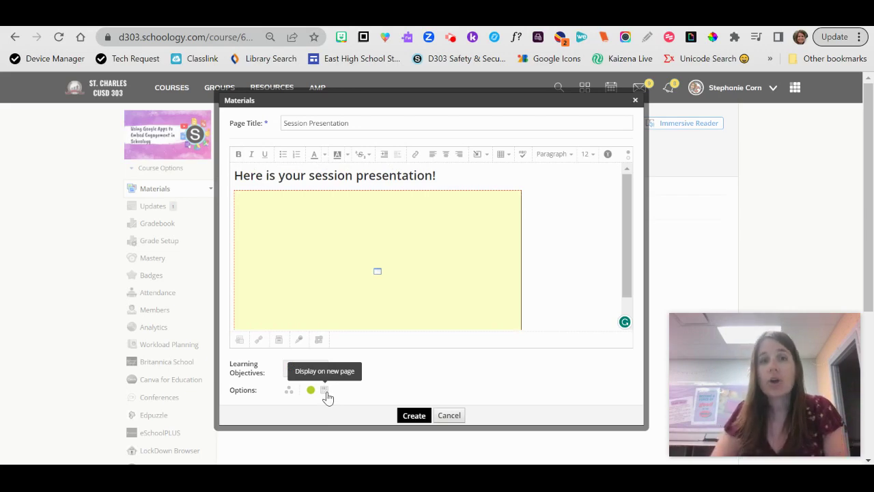
pyautogui.click(326, 395)
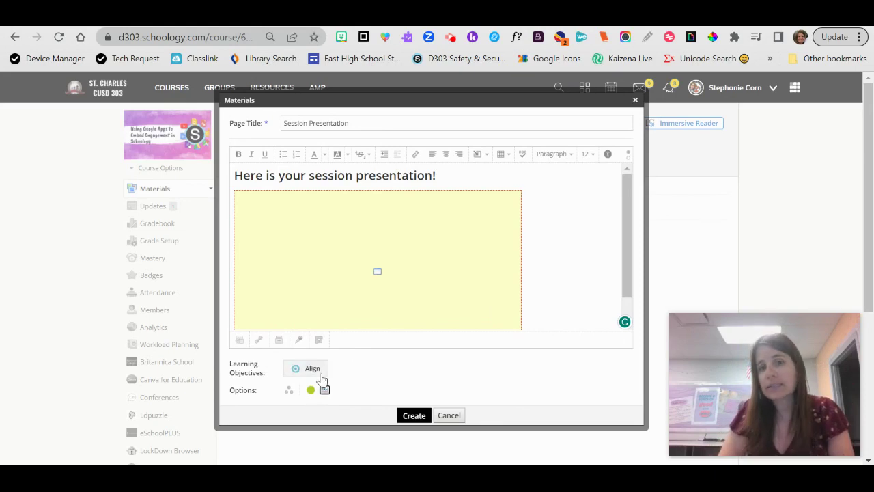
pyautogui.click(414, 416)
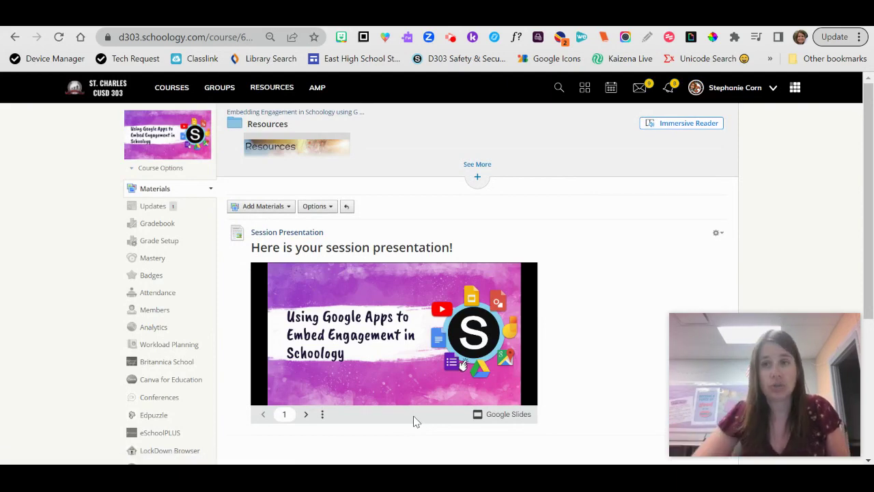
# Step: Edit the Session Presentation page and enlarge the embedded presentation to the editor's width, then save
pyautogui.click(719, 234)
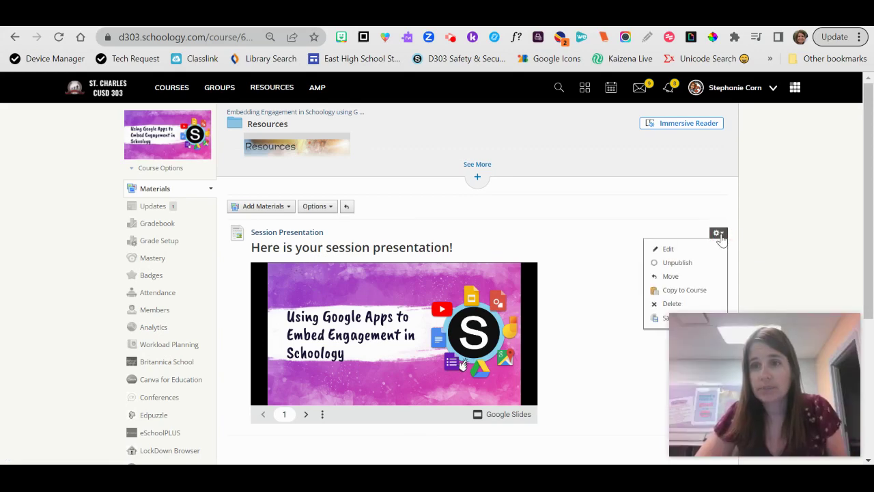
pyautogui.click(673, 252)
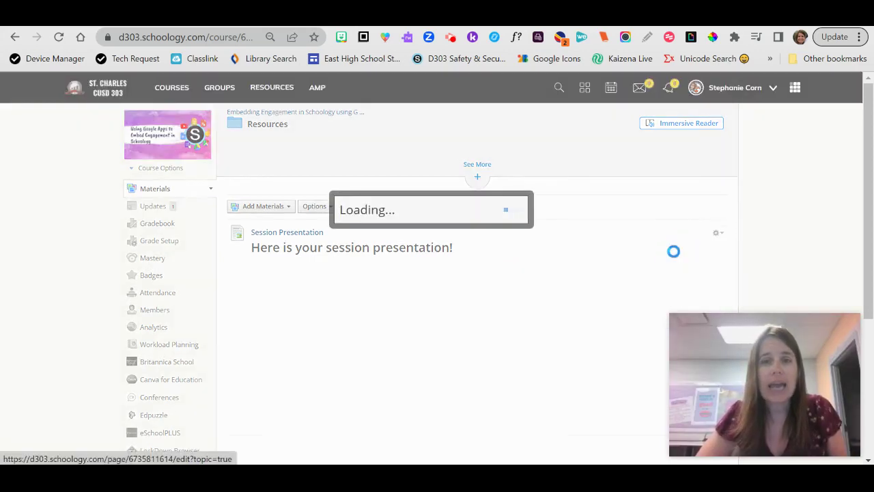
pyautogui.click(447, 255)
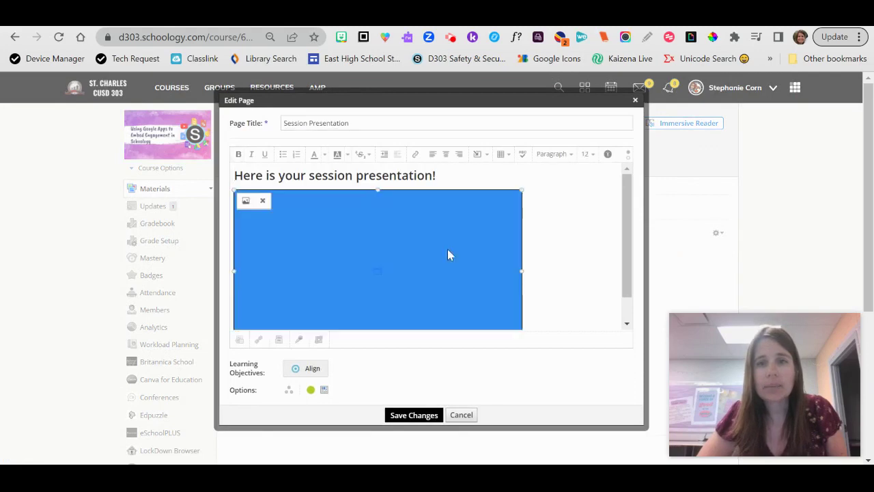
pyautogui.moveTo(522, 189); pyautogui.dragTo(716, 113)
pyautogui.click(415, 415)
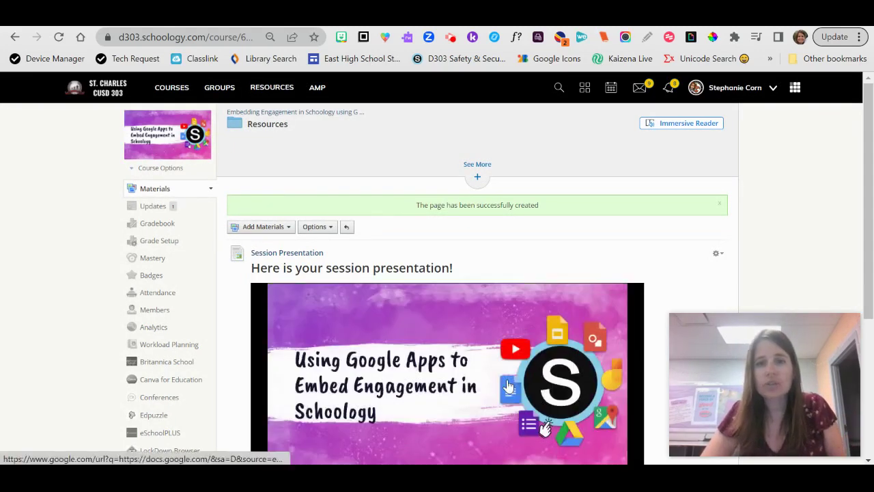
# Step: Page through the embedded slides to slide 5, 'Personalize your Course Picture'
pyautogui.scroll(-3, 783, 205)
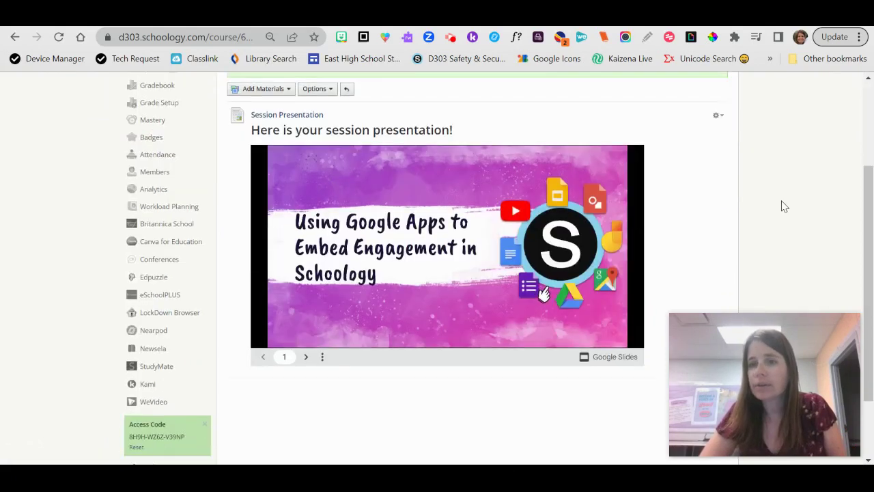
pyautogui.click(306, 356)
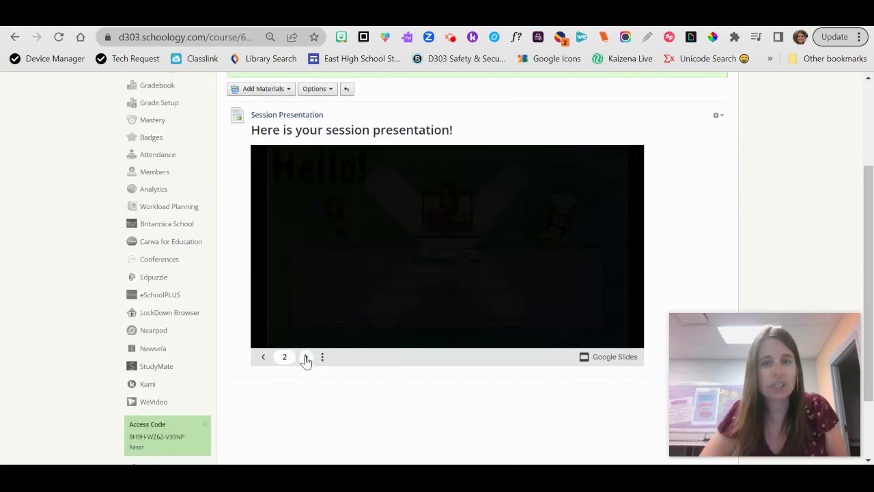
pyautogui.click(306, 356)
pyautogui.scroll(-1, 306, 361)
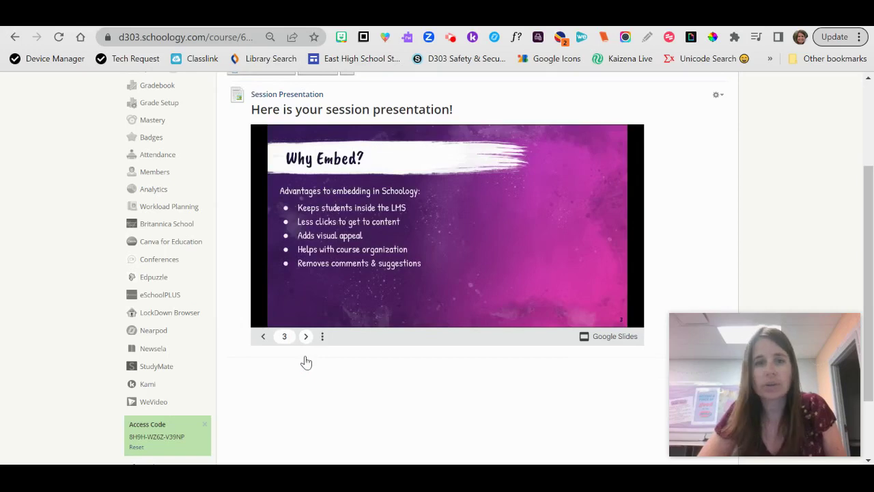
pyautogui.click(306, 338)
pyautogui.click(307, 338)
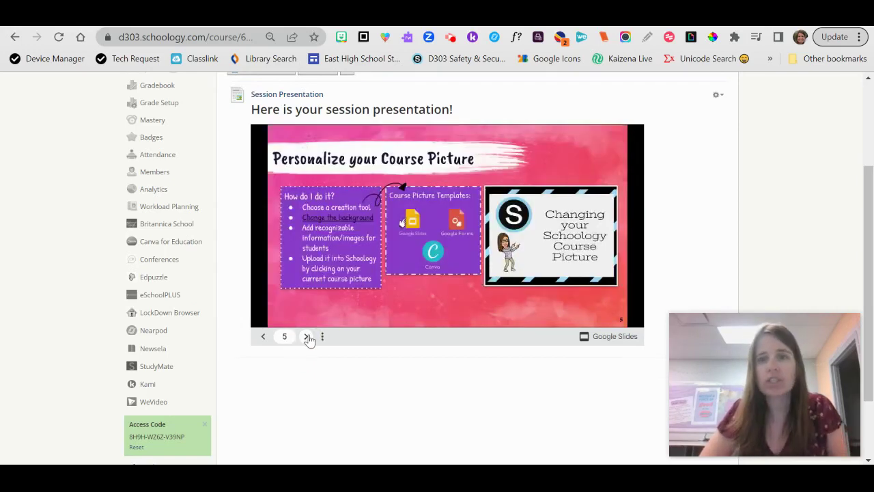
pyautogui.click(717, 94)
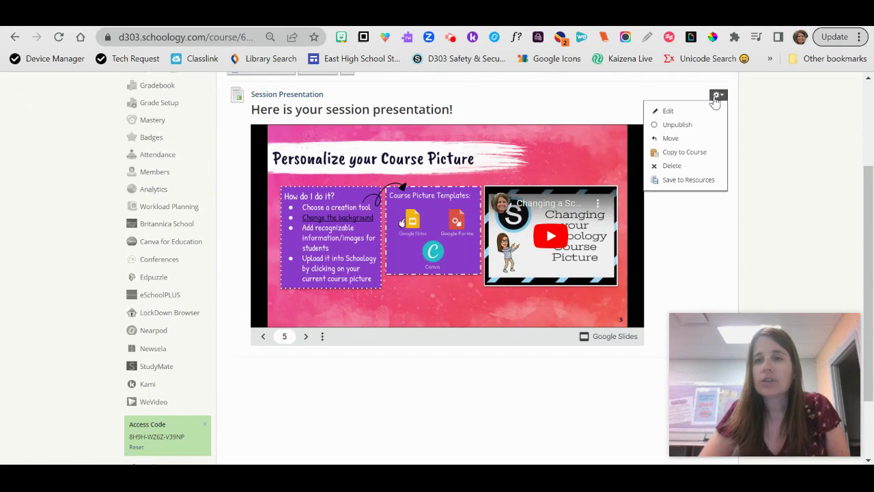
# Step: Switch the Session Presentation page to display on a new page, save, and open it
pyautogui.click(669, 112)
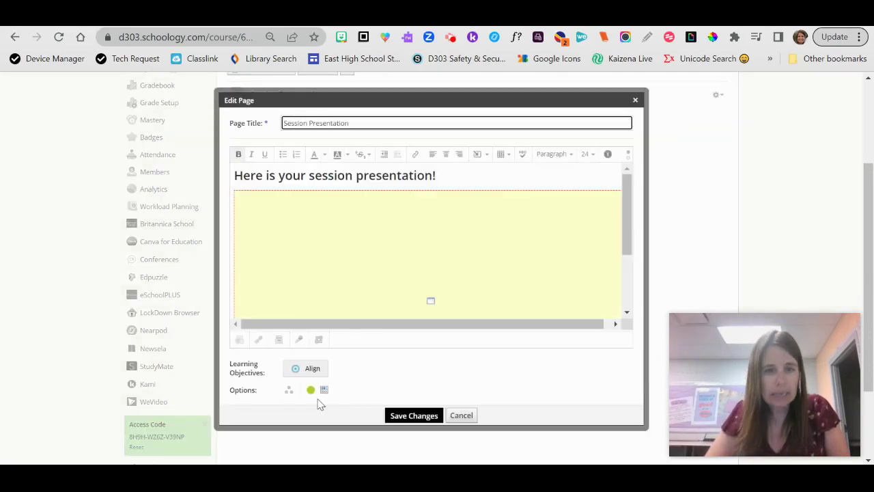
pyautogui.click(324, 392)
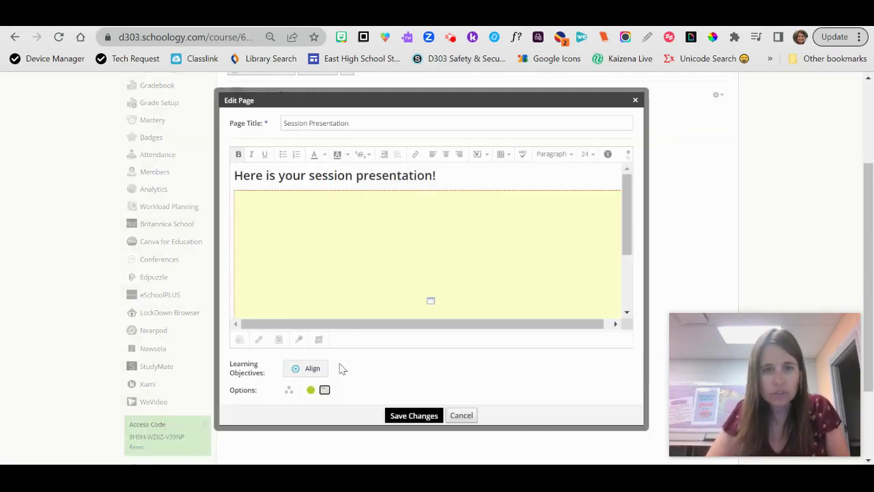
pyautogui.click(414, 415)
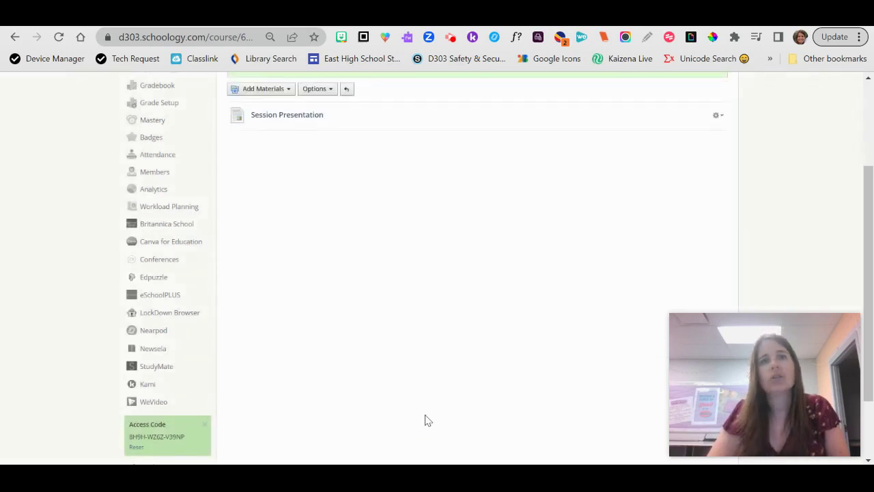
pyautogui.click(295, 122)
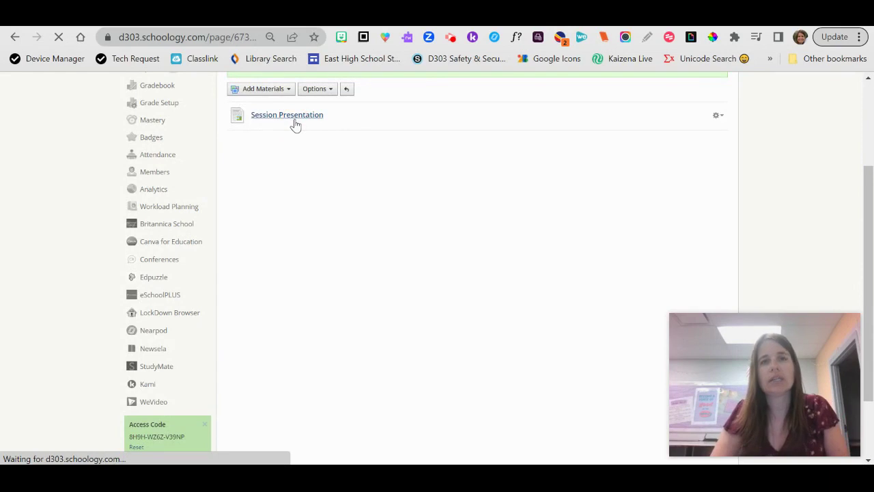
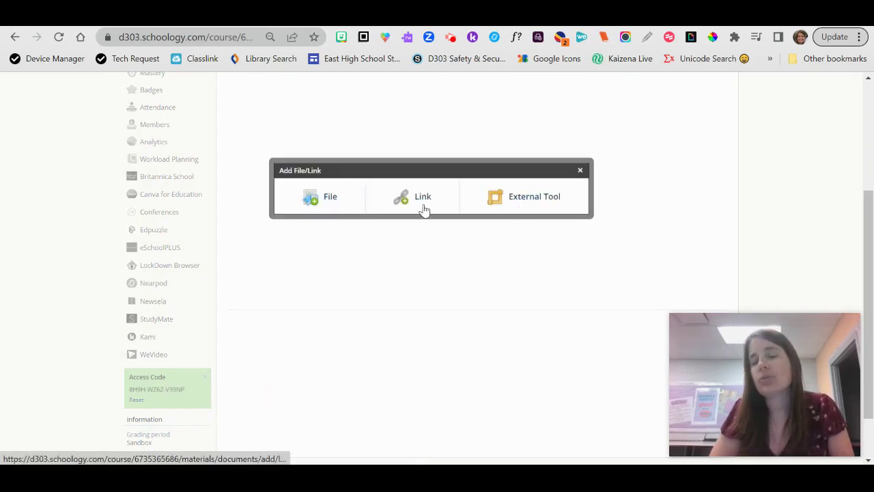
# Step: Choose External Tool from Add File/Link to bring up the empty Add External Tool form
pyautogui.click(519, 210)
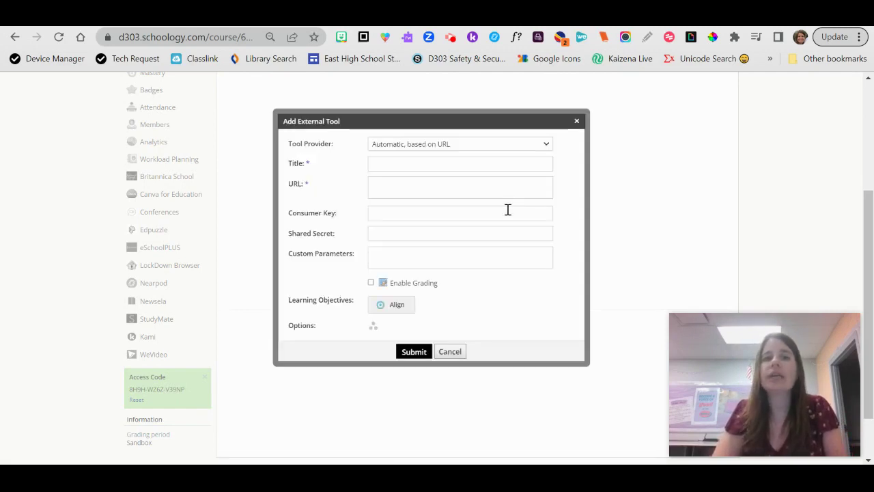
# Step: Enable grading with a May 16 due date and the (Ungraded) category
pyautogui.click(371, 282)
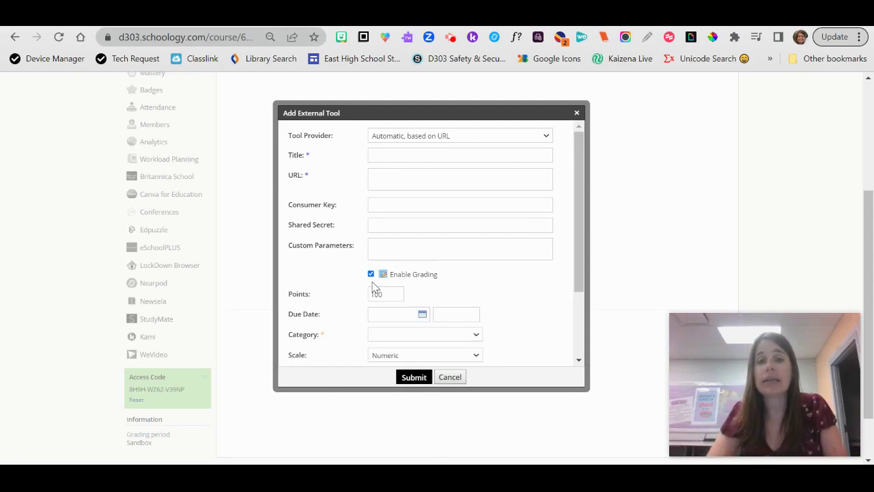
pyautogui.click(422, 315)
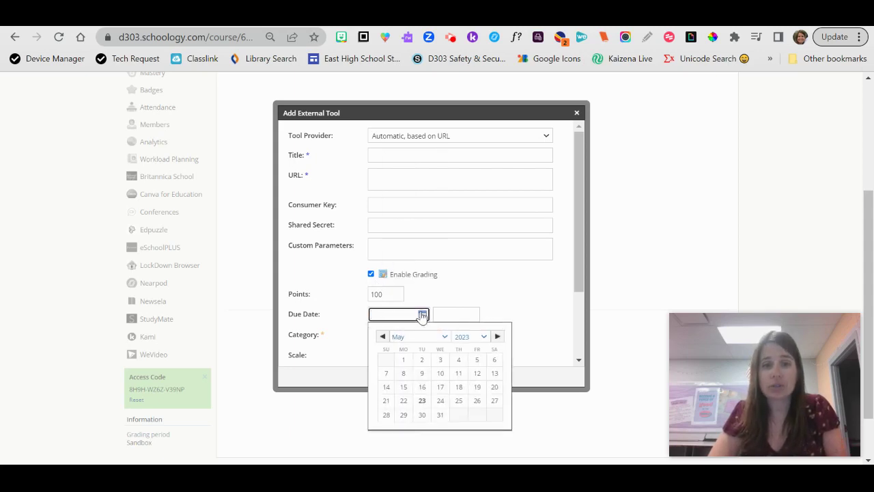
pyautogui.click(417, 386)
pyautogui.click(413, 337)
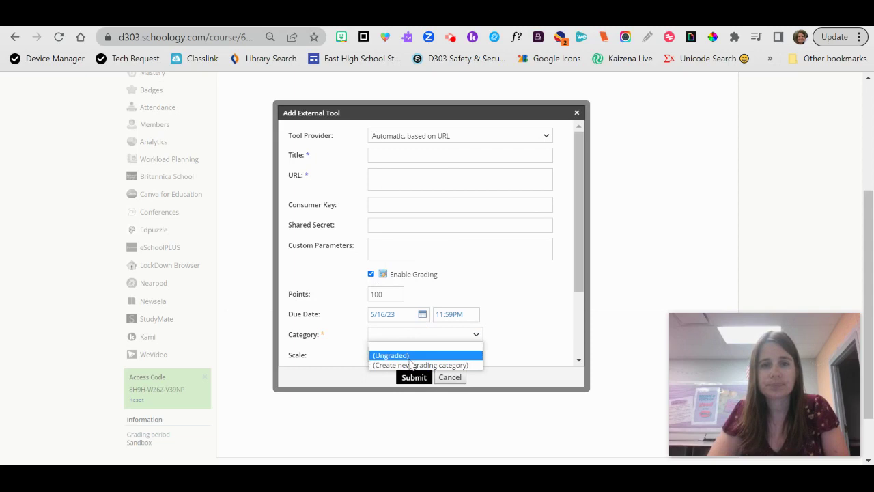
pyautogui.click(410, 359)
# Step: Paste the Google Slides link, title the item 'Session Presentation', and submit it
pyautogui.click(412, 176)
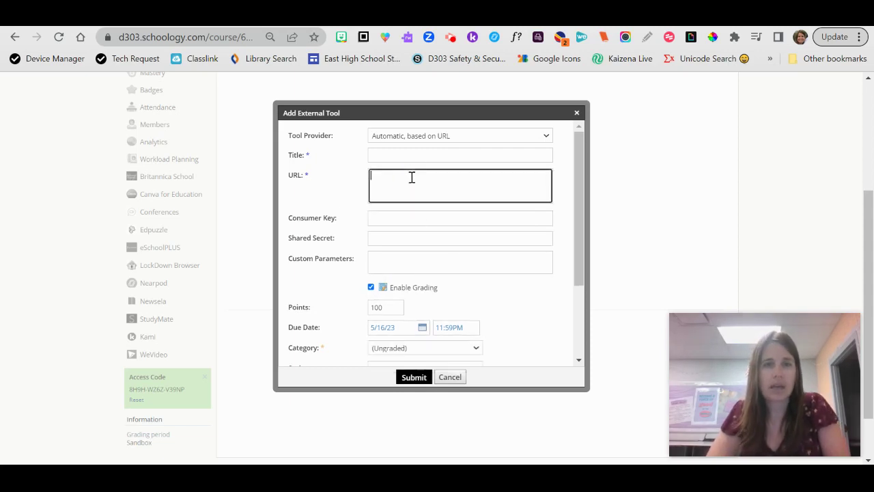
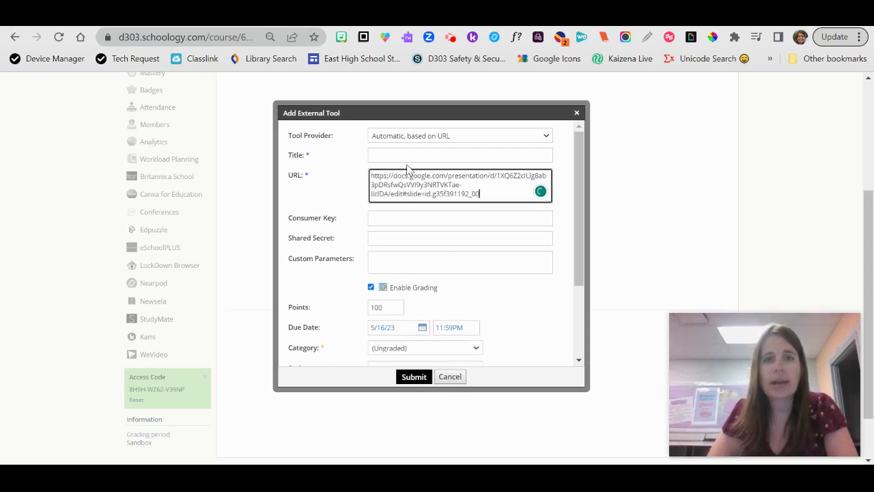
pyautogui.click(404, 152)
pyautogui.write('Session p')
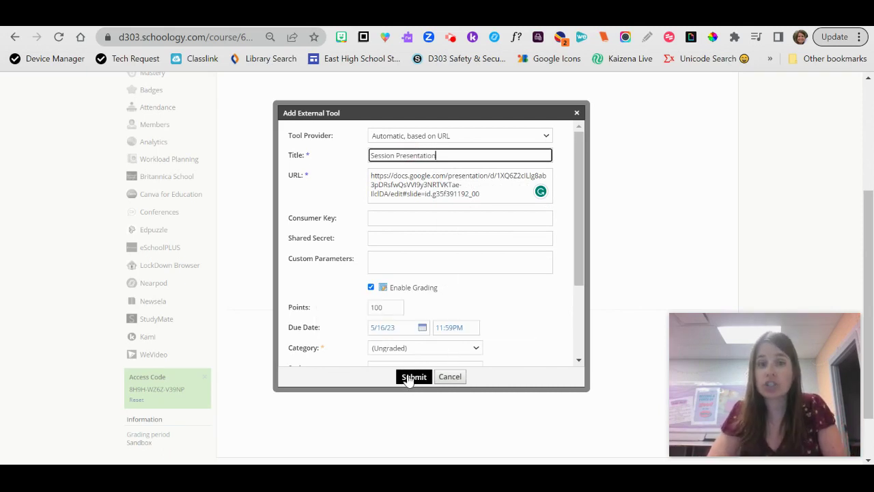
pyautogui.scroll(-3, 493, 308)
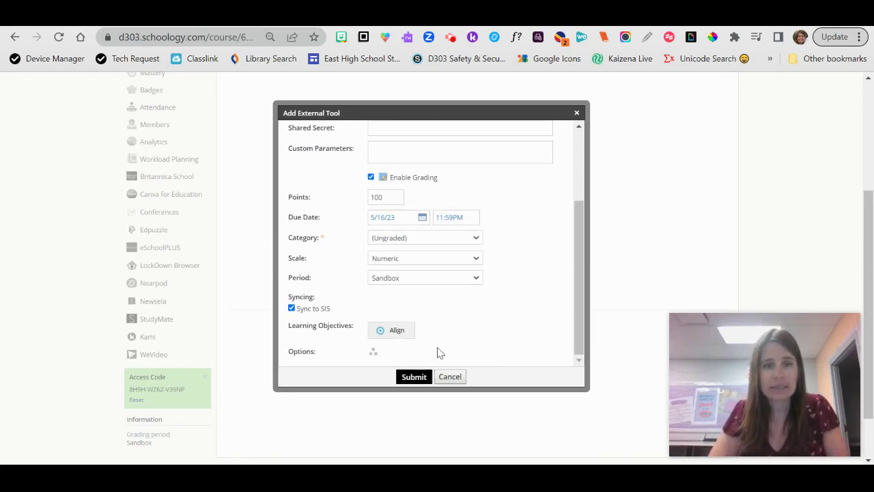
pyautogui.click(414, 376)
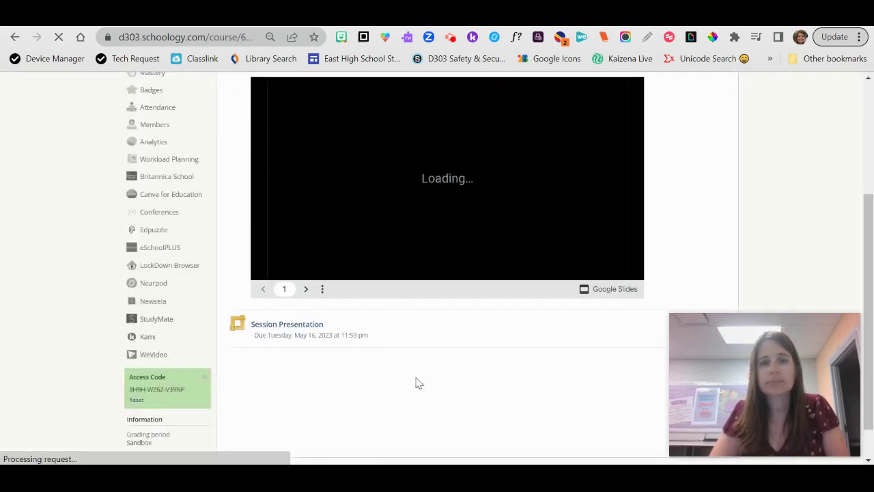
pyautogui.click(295, 326)
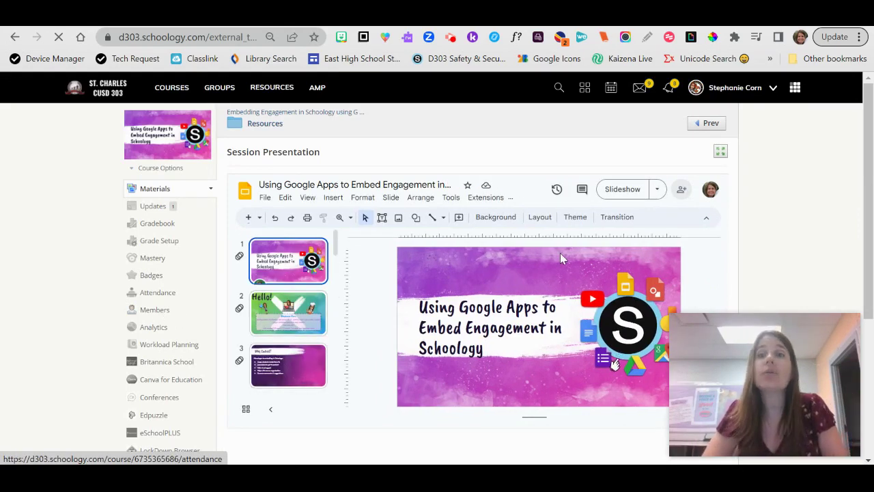
pyautogui.click(720, 153)
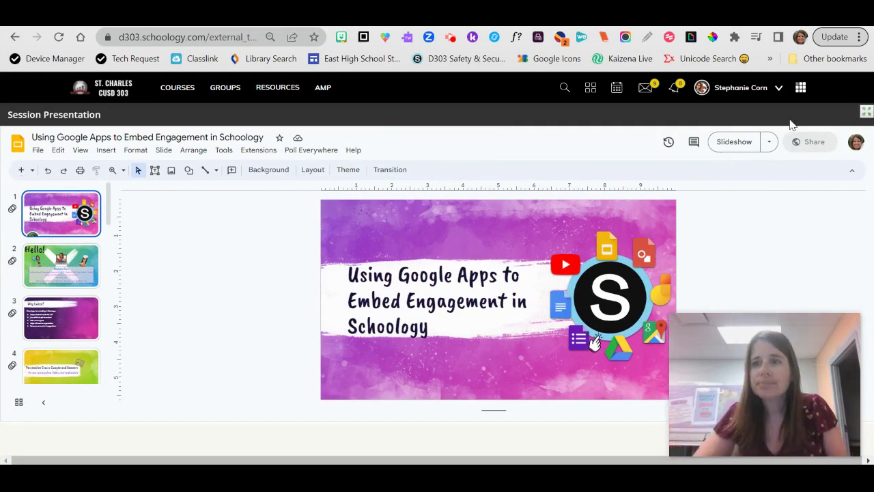
pyautogui.click(866, 114)
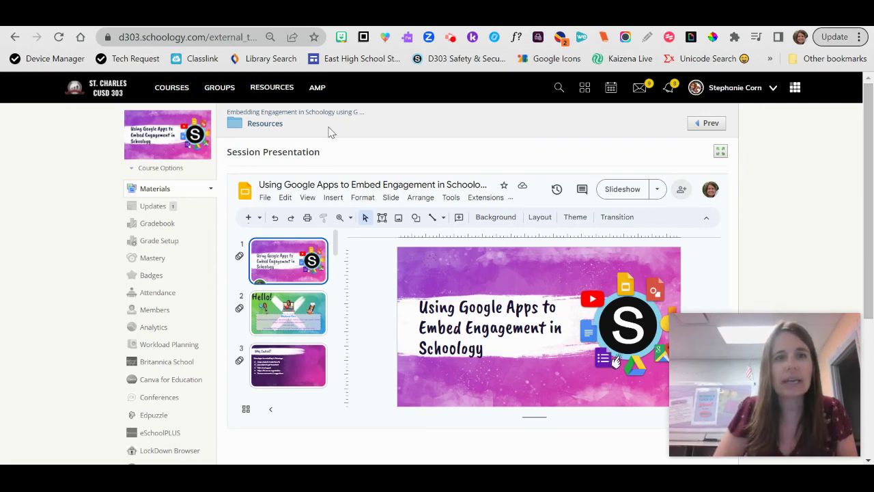
pyautogui.click(265, 124)
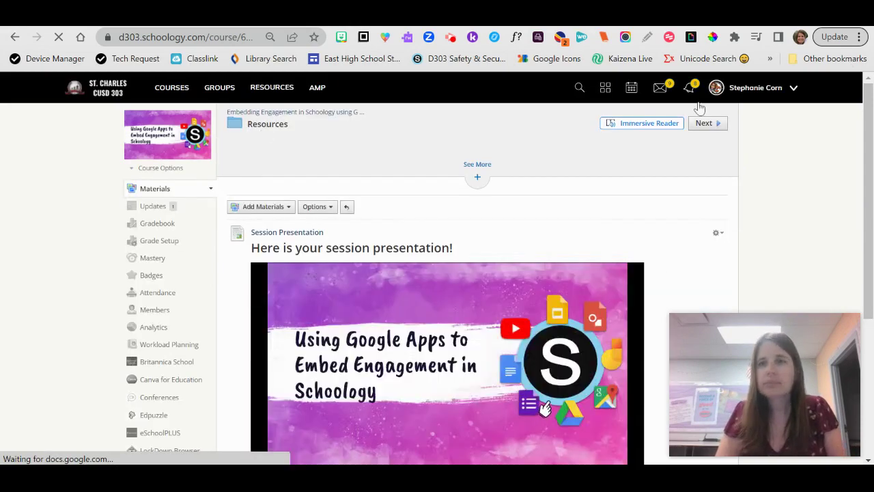
# Step: Start a new Link item below Session Presentation, then go to the GAFE form's tab
pyautogui.scroll(-3, 814, 206)
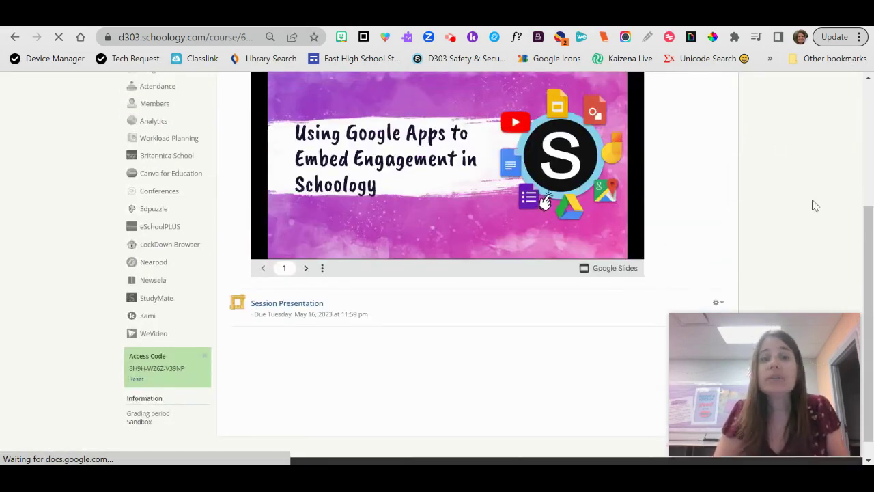
pyautogui.click(340, 335)
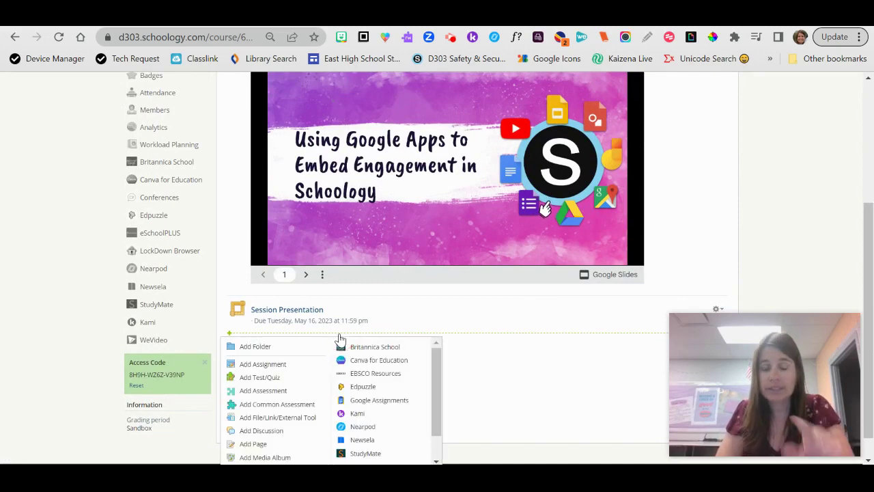
pyautogui.scroll(-1, 339, 337)
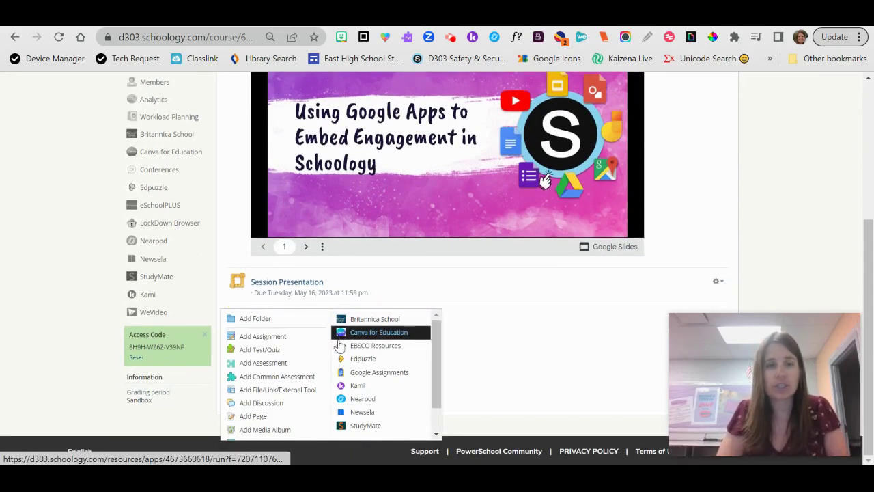
pyautogui.click(261, 393)
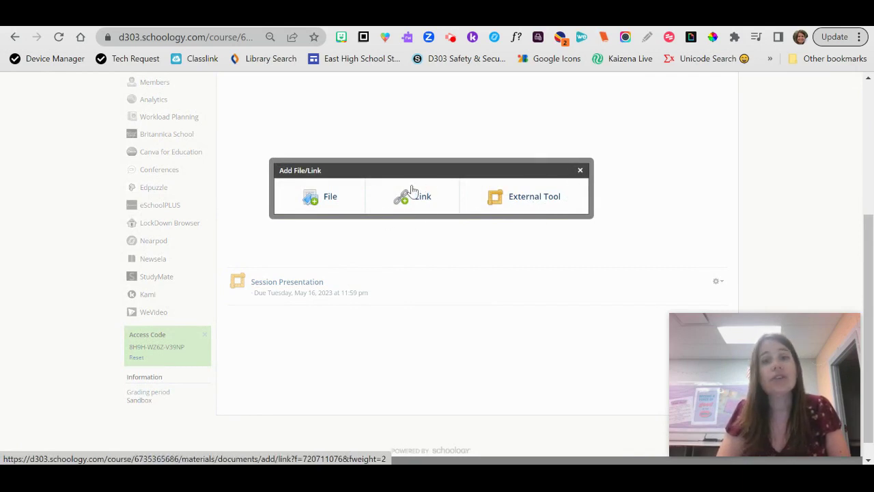
pyautogui.click(419, 205)
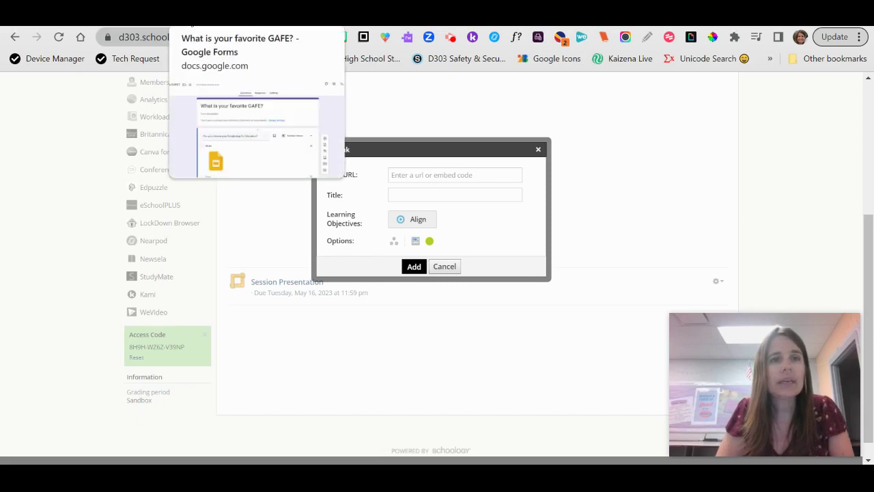
pyautogui.click(183, 26)
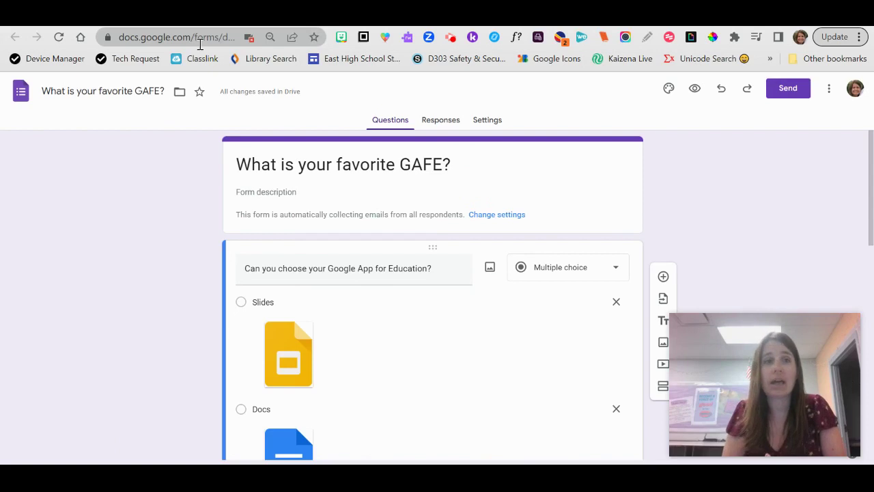
# Step: Copy the 'What is your favorite GAFE?' form's share link and return to Schoology Resources
pyautogui.click(795, 94)
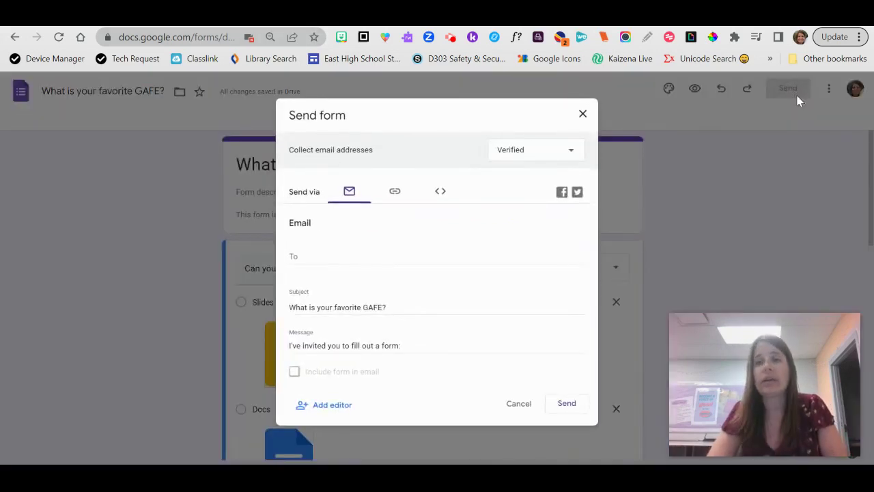
pyautogui.click(396, 195)
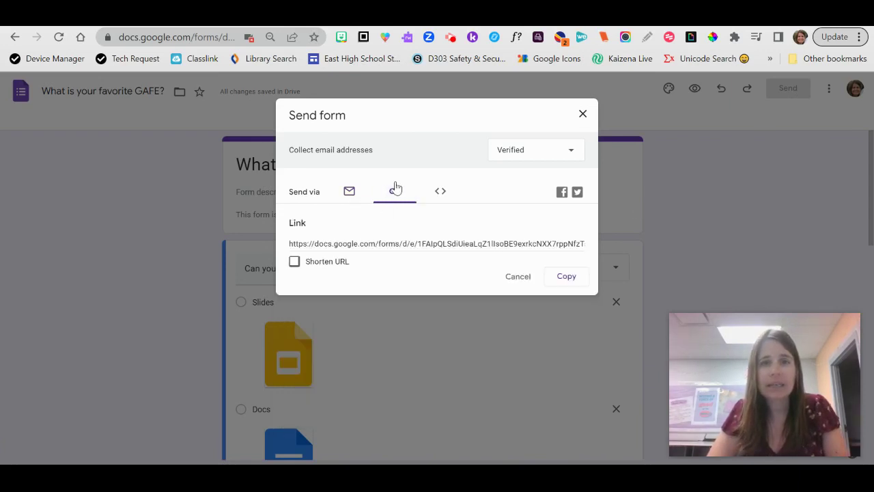
pyautogui.click(567, 276)
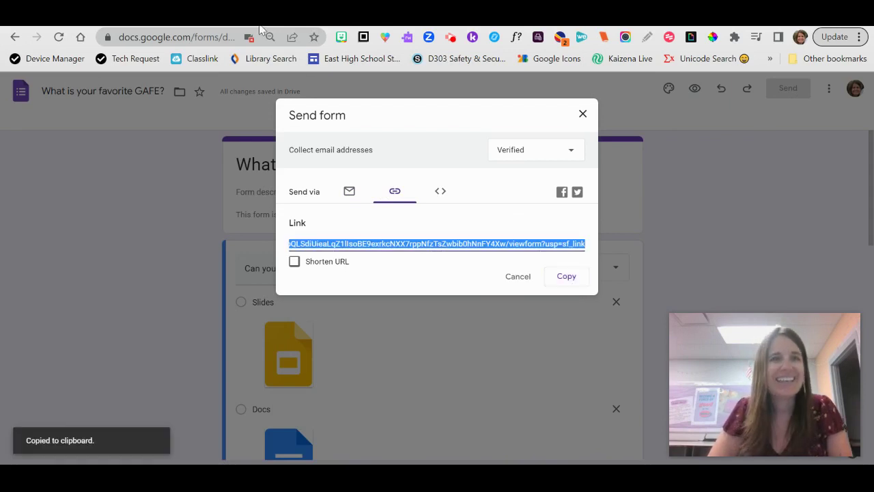
pyautogui.click(377, 24)
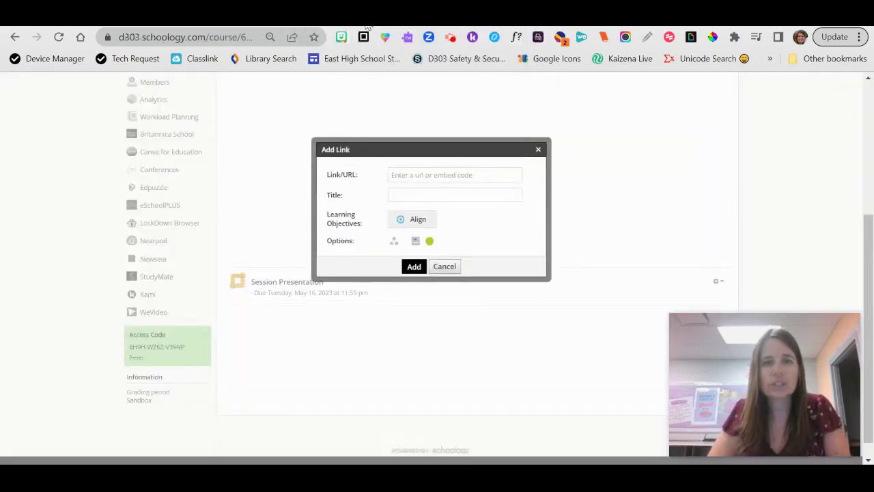
# Step: Add a 'Google Form Embed' link with the pasted form URL, displayed in Schoology, and open it
pyautogui.click(423, 175)
pyautogui.hotkey('ctrl', 'v')
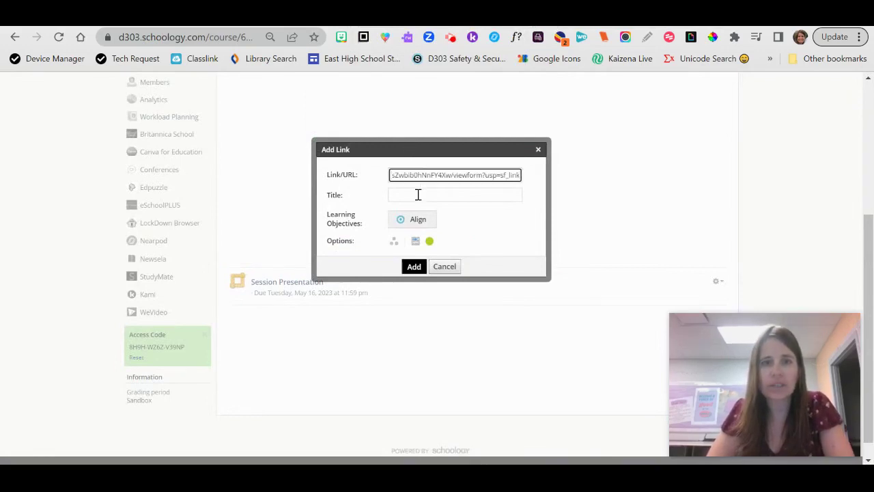
pyautogui.click(418, 195)
pyautogui.write('Google Form Embed')
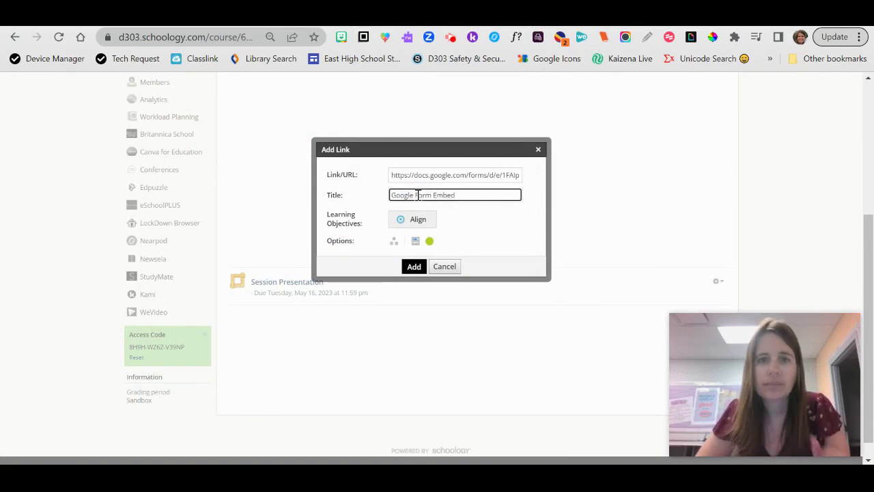
pyautogui.click(416, 242)
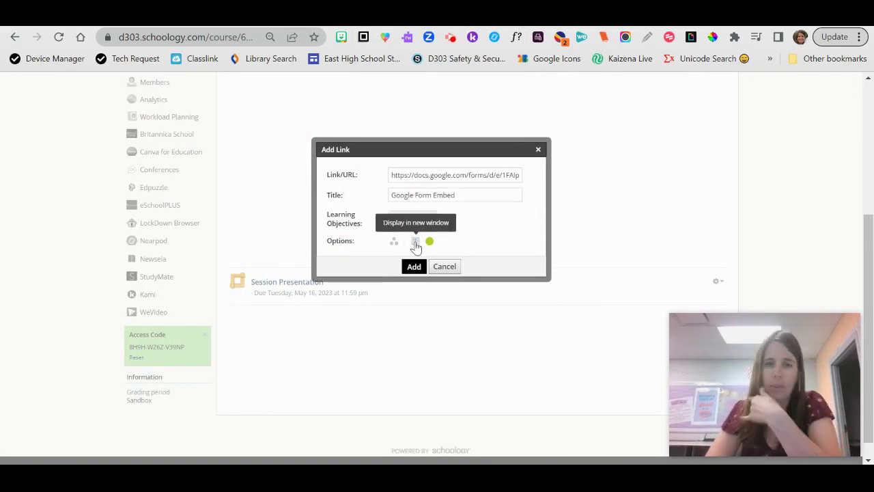
pyautogui.click(416, 244)
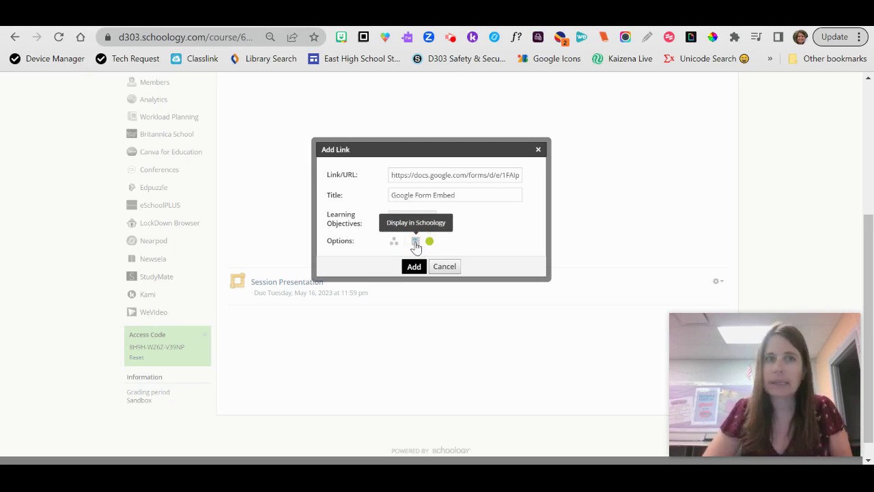
pyautogui.click(414, 266)
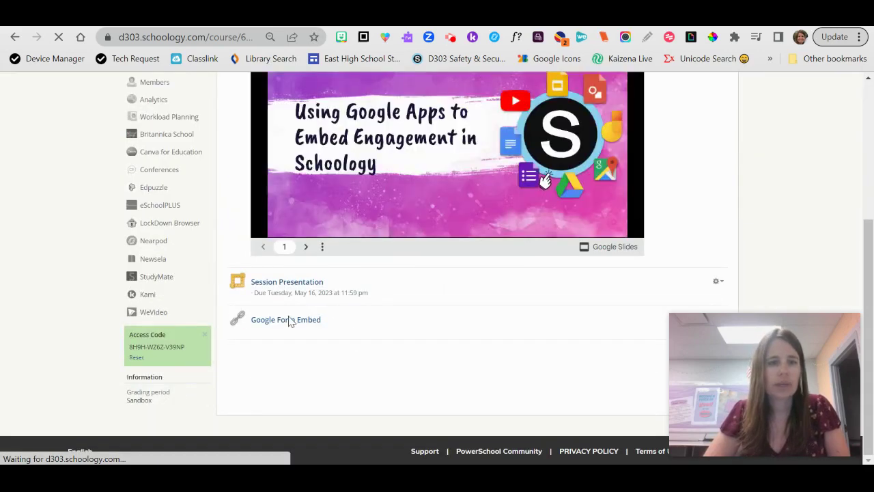
pyautogui.click(286, 321)
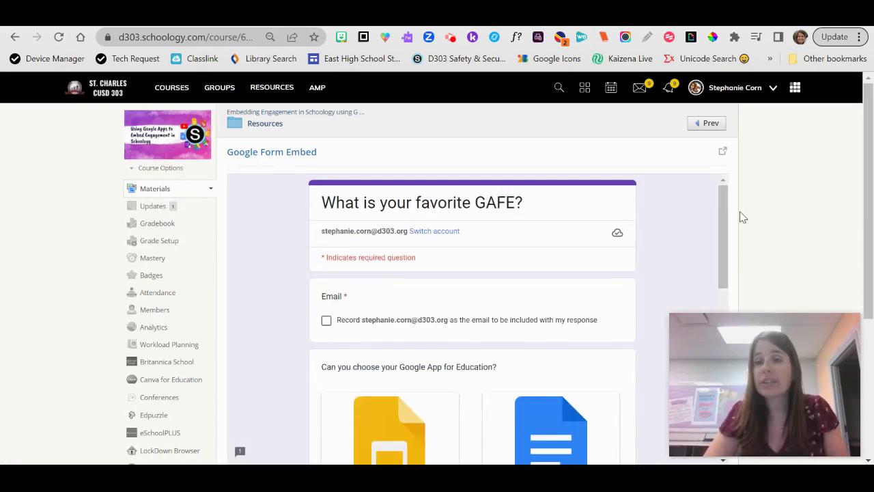
# Step: Answer the embedded GAFE form with Sites and submit, accepting the email warning
pyautogui.moveTo(726, 215); pyautogui.dragTo(696, 253)
pyautogui.click(327, 396)
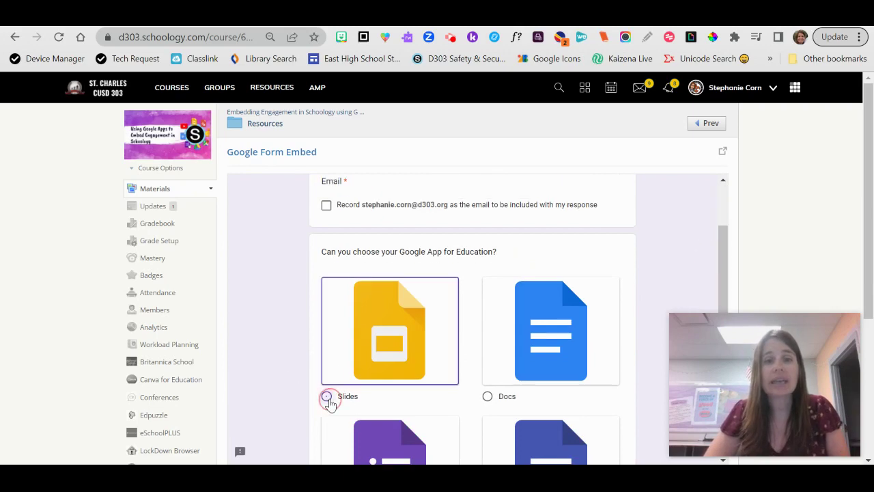
pyautogui.scroll(-3, 532, 360)
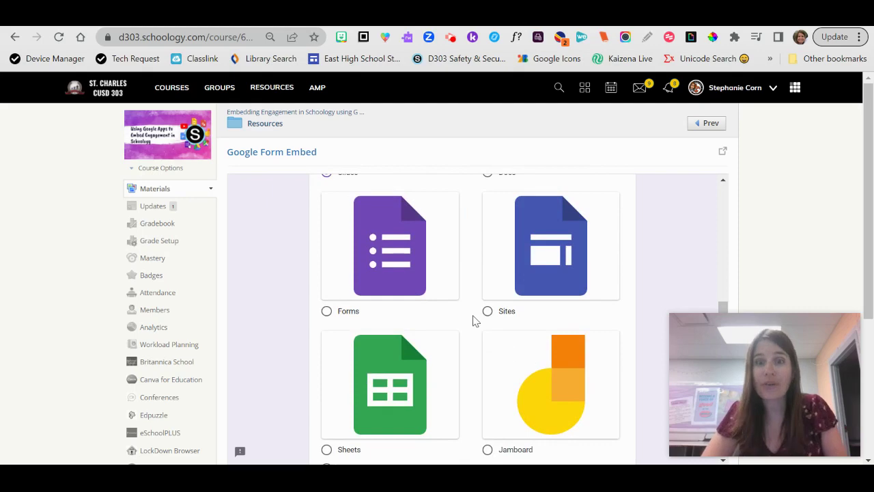
pyautogui.click(485, 312)
pyautogui.scroll(2, 484, 318)
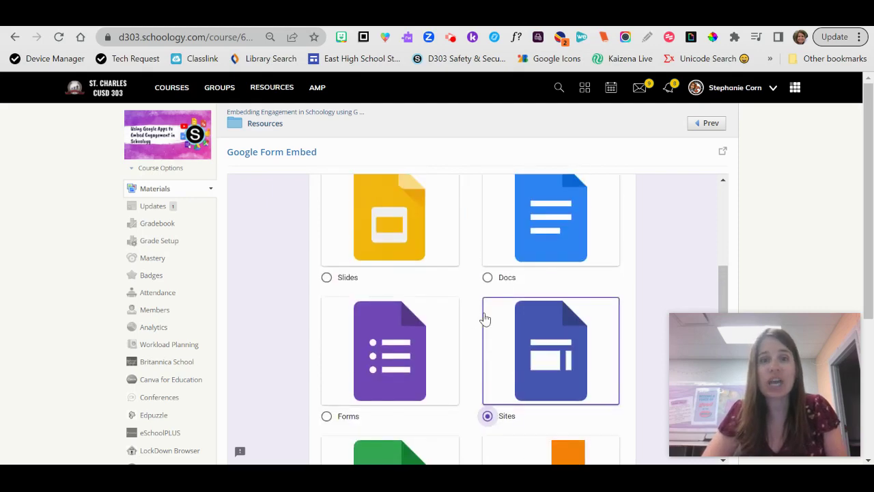
pyautogui.scroll(-4, 485, 318)
pyautogui.click(334, 387)
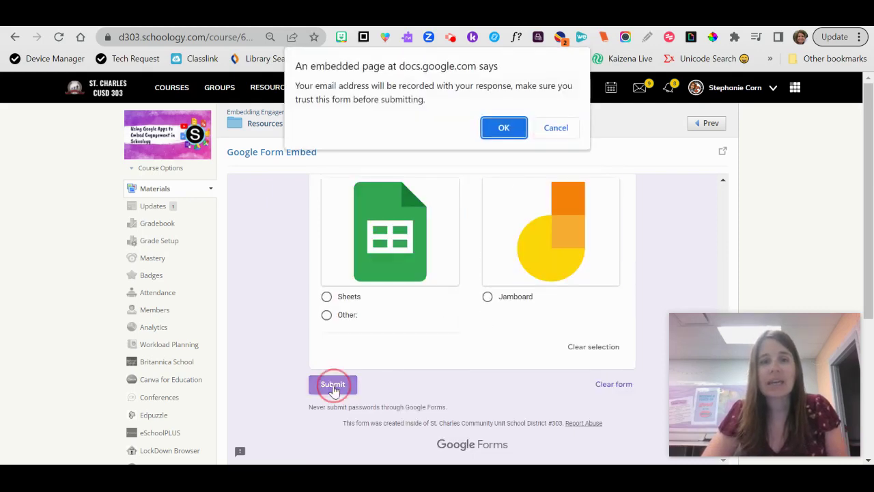
pyautogui.click(503, 127)
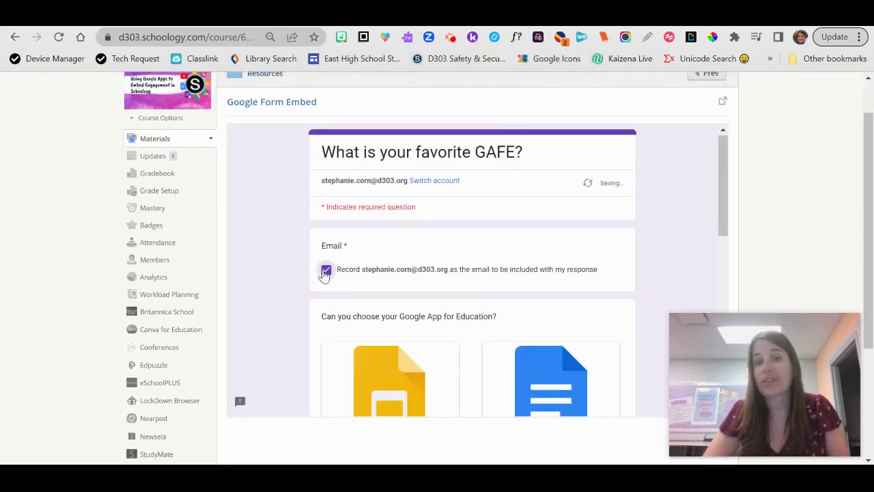
# Step: Resubmit the response with email recording accepted, then head back to Resources
pyautogui.scroll(-8, 325, 273)
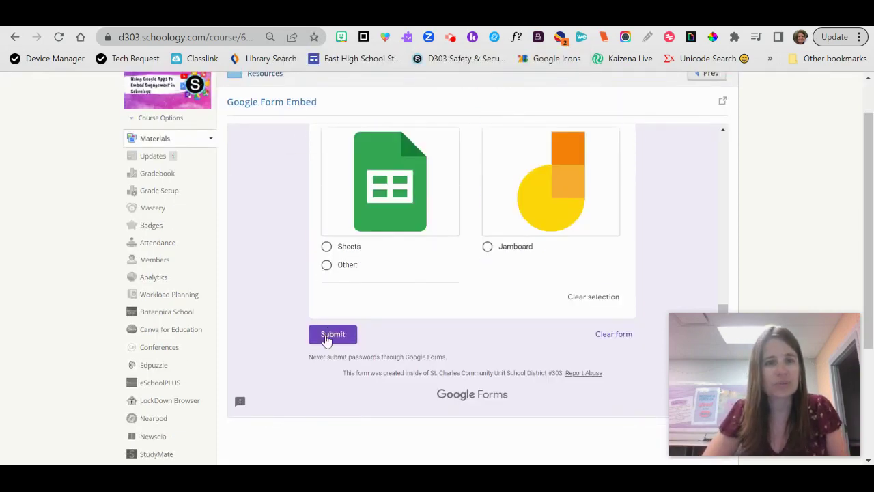
pyautogui.click(326, 338)
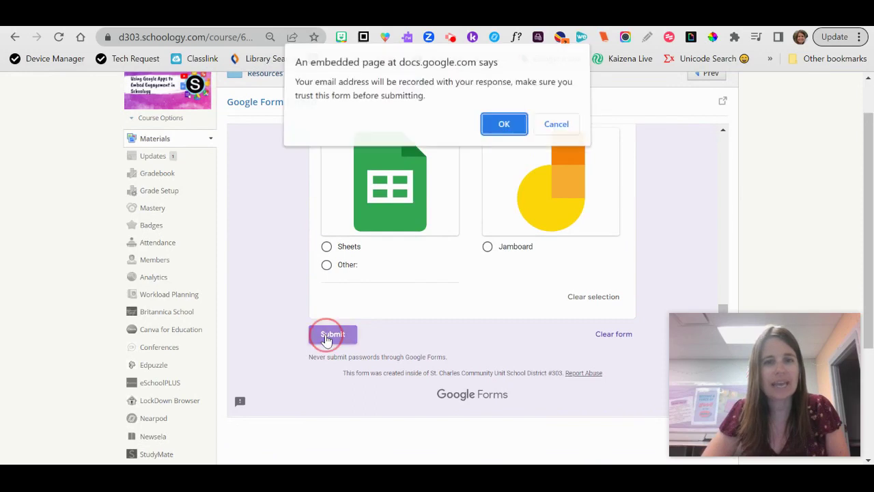
pyautogui.click(494, 135)
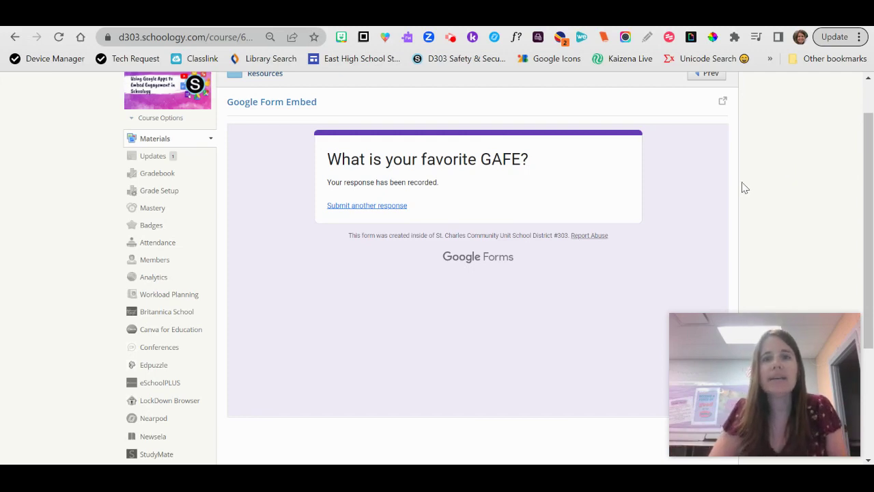
pyautogui.scroll(2, 503, 264)
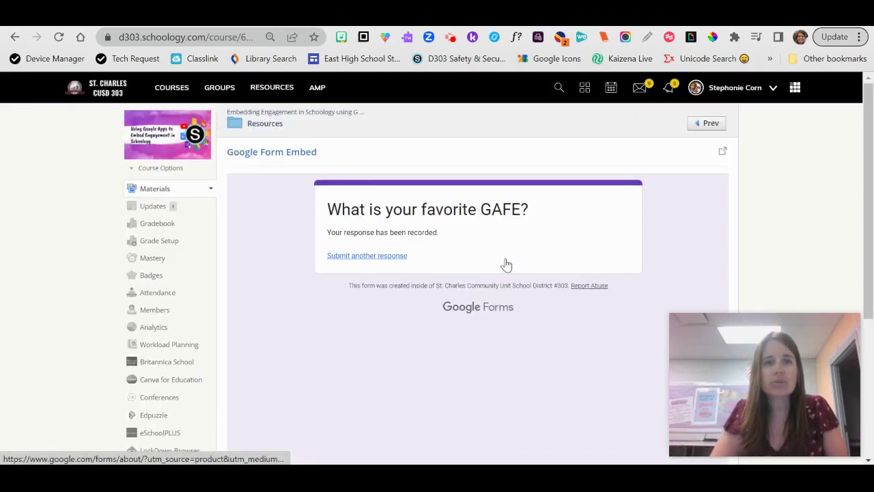
pyautogui.click(260, 128)
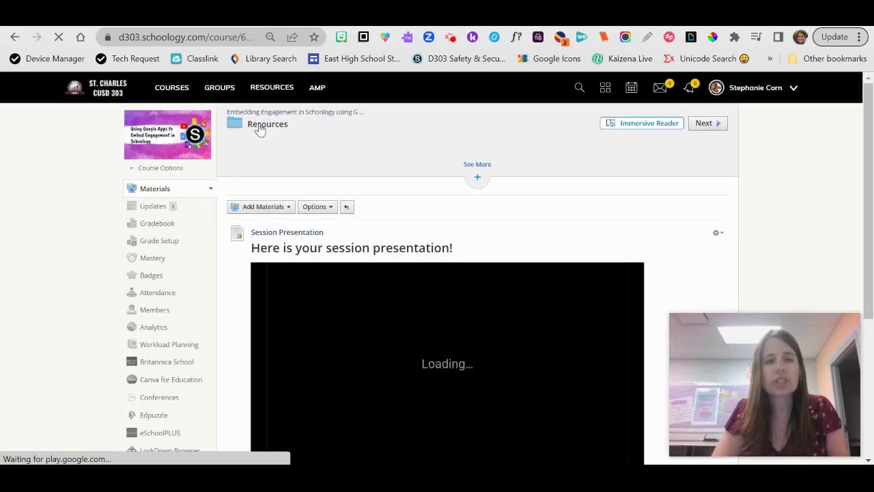
# Step: Show the add-material choices on the insertion line below Google Form Embed
pyautogui.scroll(-3, 603, 219)
pyautogui.scroll(3, 603, 213)
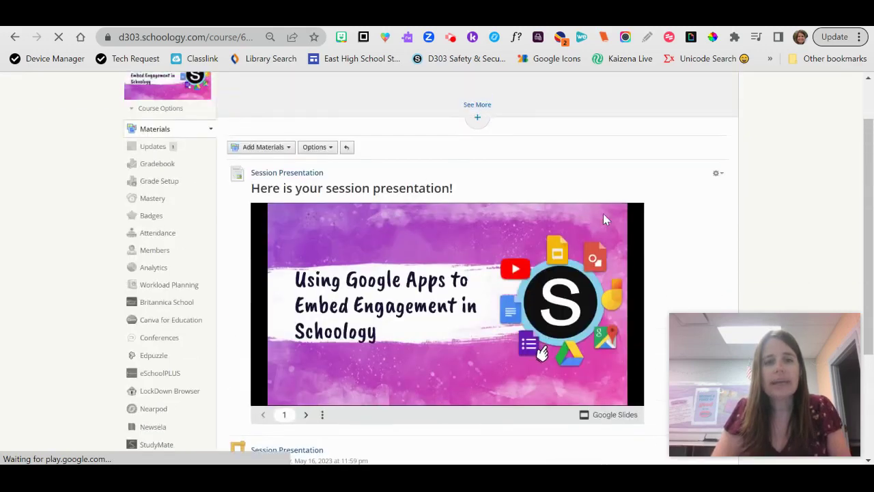
pyautogui.scroll(-4, 603, 213)
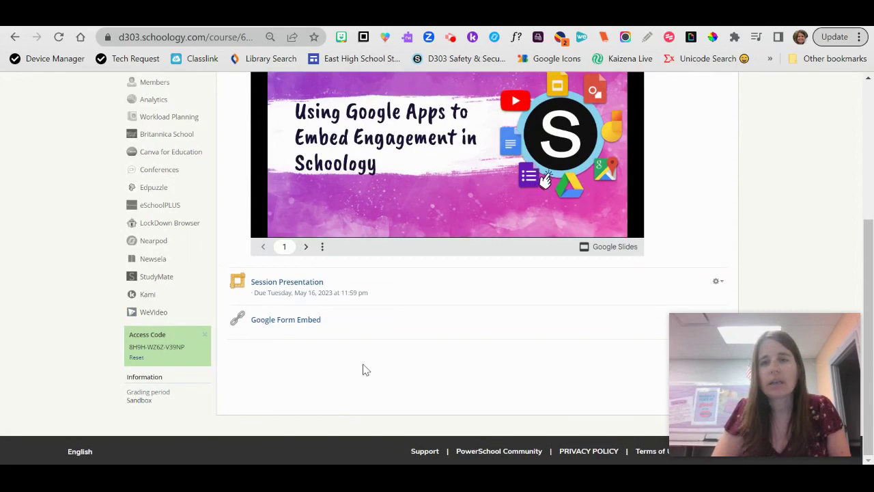
pyautogui.scroll(5, 363, 368)
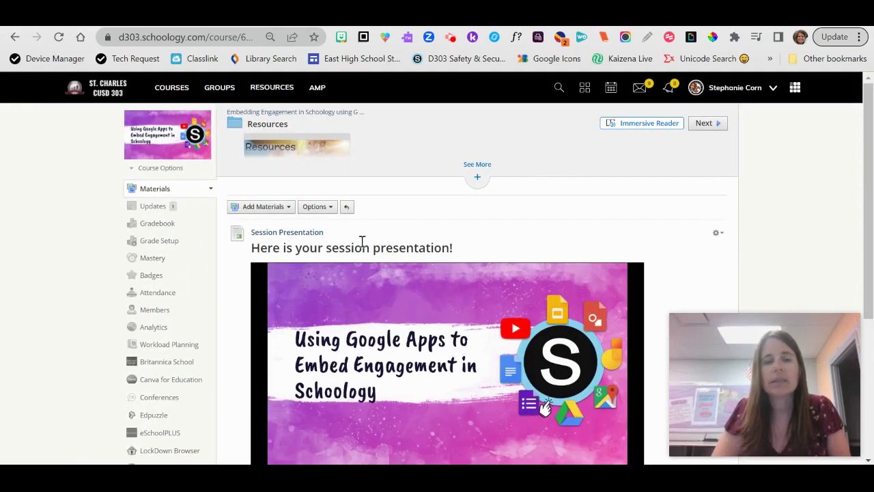
pyautogui.scroll(-3, 362, 242)
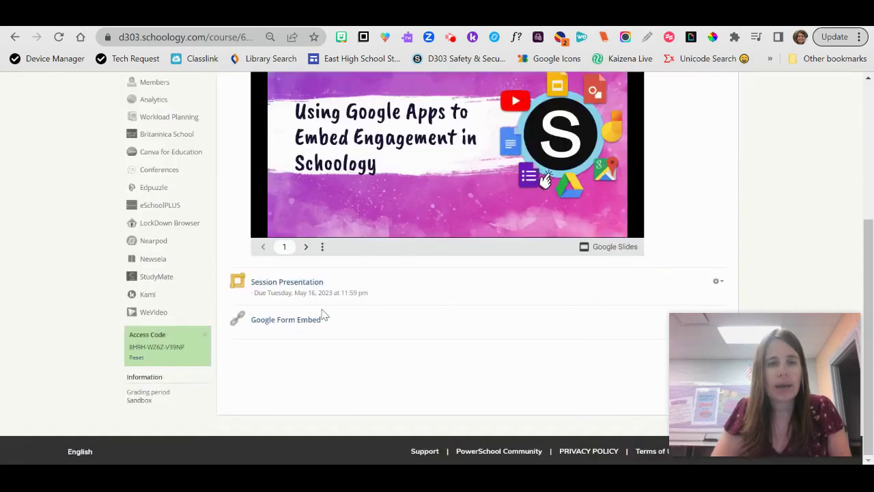
pyautogui.click(320, 344)
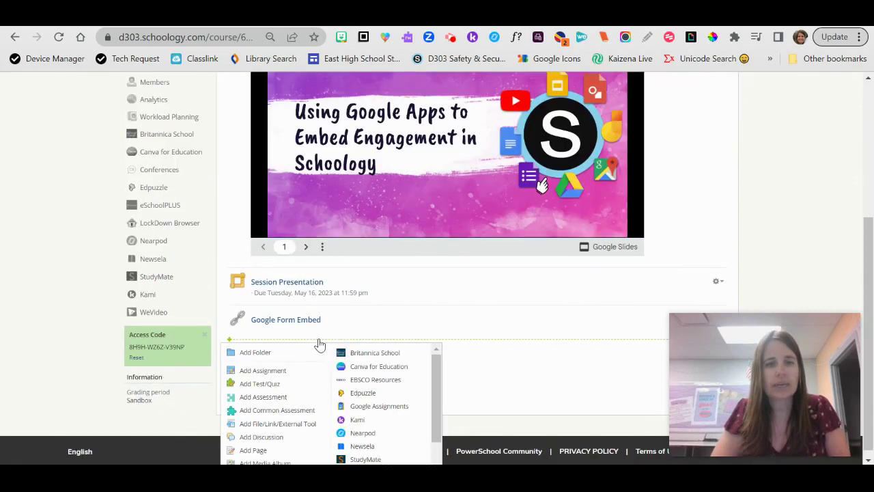
pyautogui.scroll(-2, 292, 409)
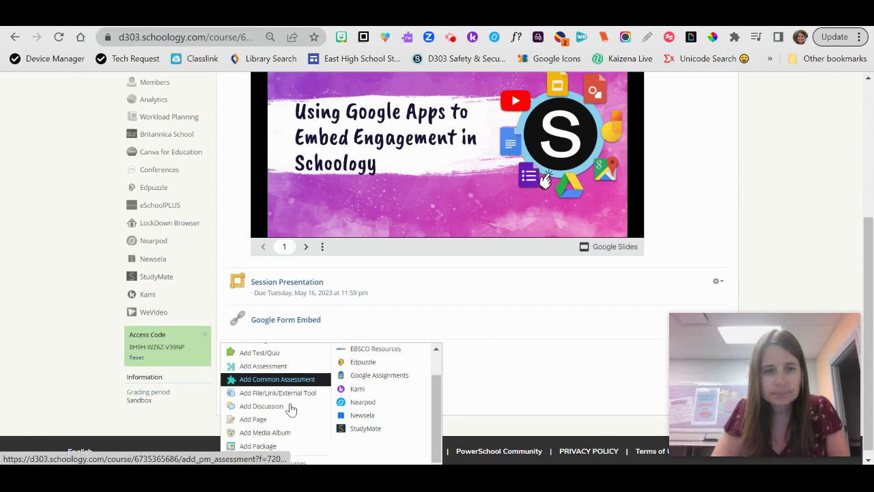
# Step: Start a new page and insert content through the Google Drive Resource App
pyautogui.click(257, 418)
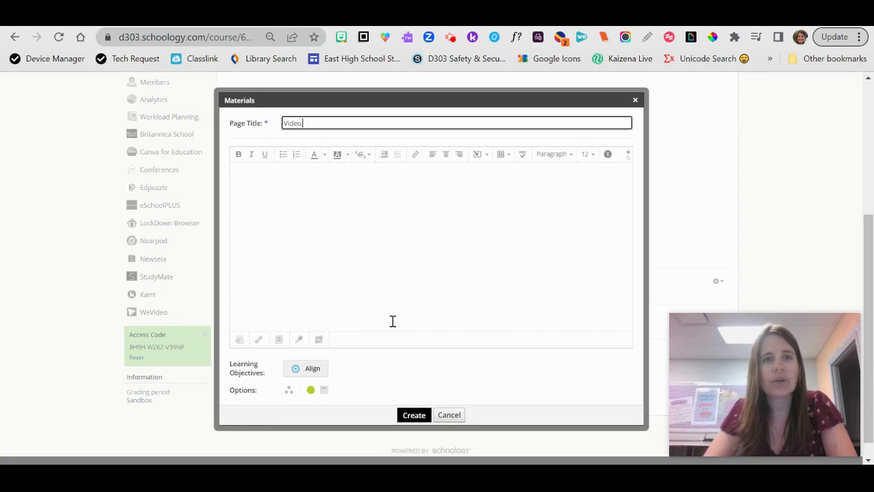
pyautogui.click(479, 154)
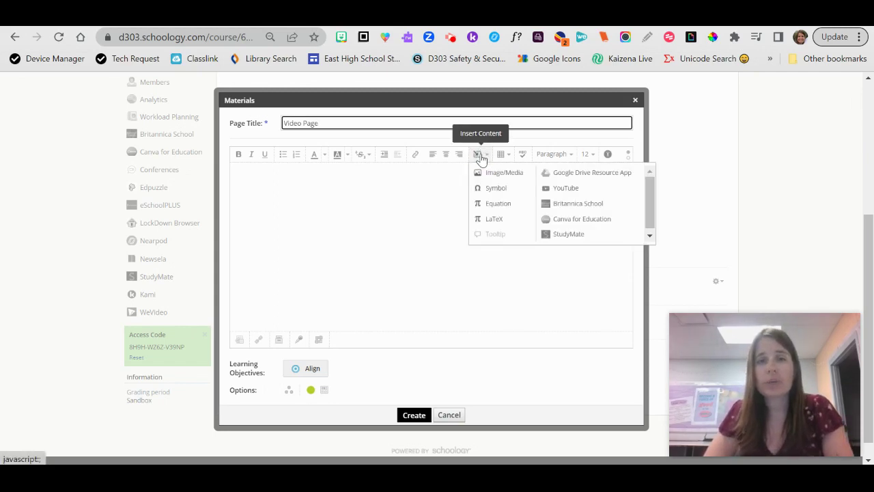
pyautogui.click(579, 175)
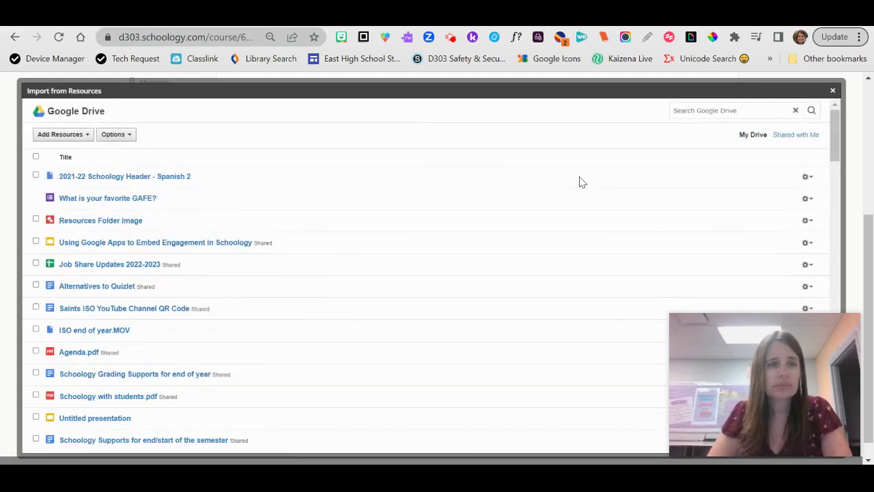
pyautogui.scroll(-3, 343, 278)
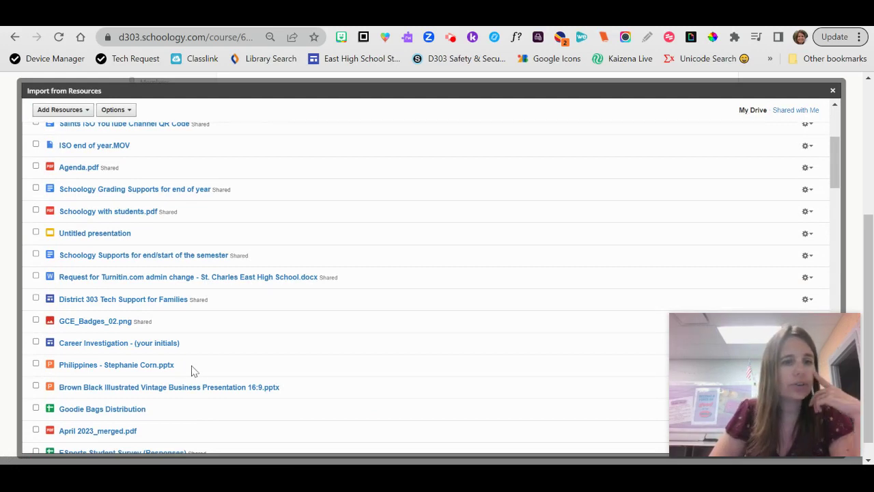
pyautogui.scroll(-5, 191, 371)
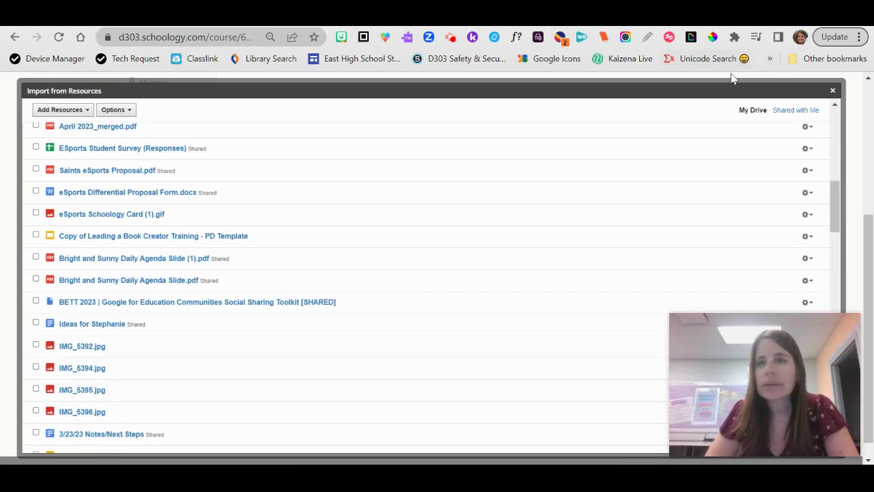
pyautogui.scroll(5, 654, 180)
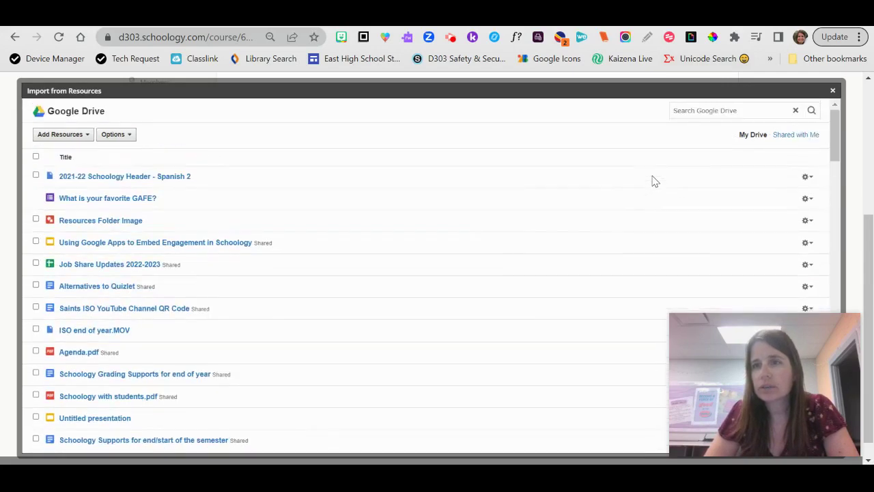
# Step: Search Drive for 'video' and embed Transition to Schoology Tier 1 Instruction Video.mp4
pyautogui.click(714, 111)
pyautogui.write('vi')
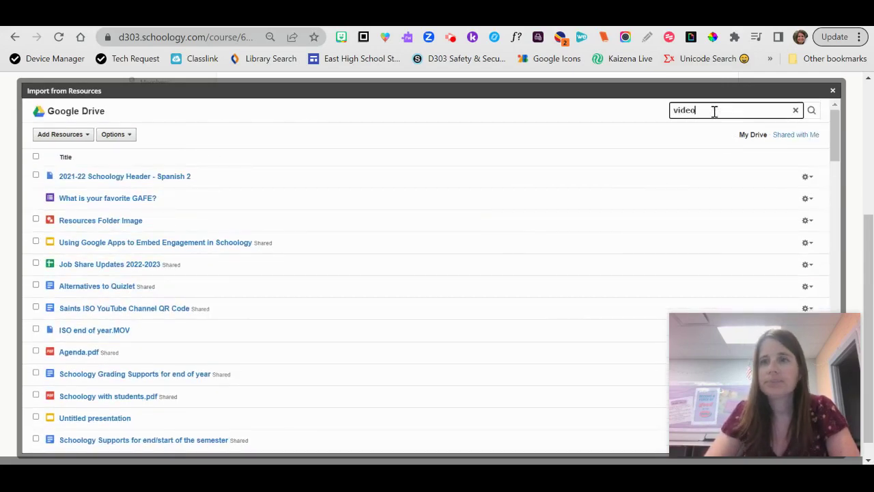
pyautogui.write('deo')
pyautogui.press('Return')
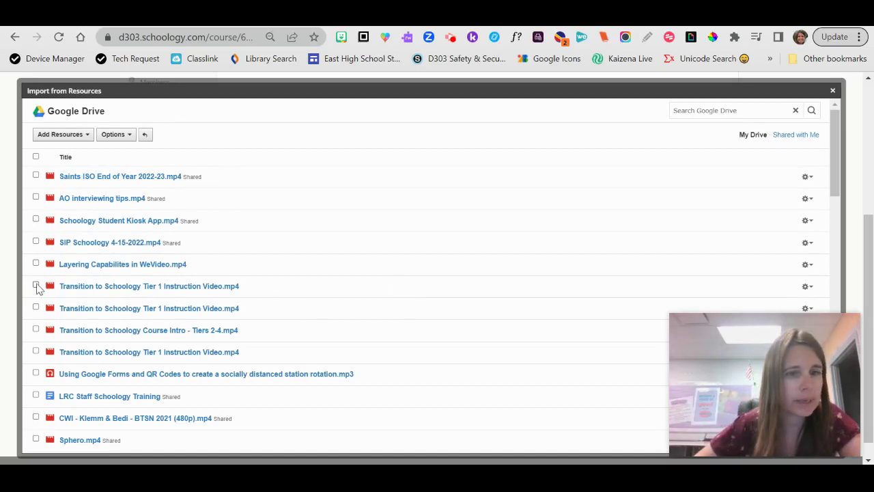
pyautogui.click(35, 285)
pyautogui.click(55, 135)
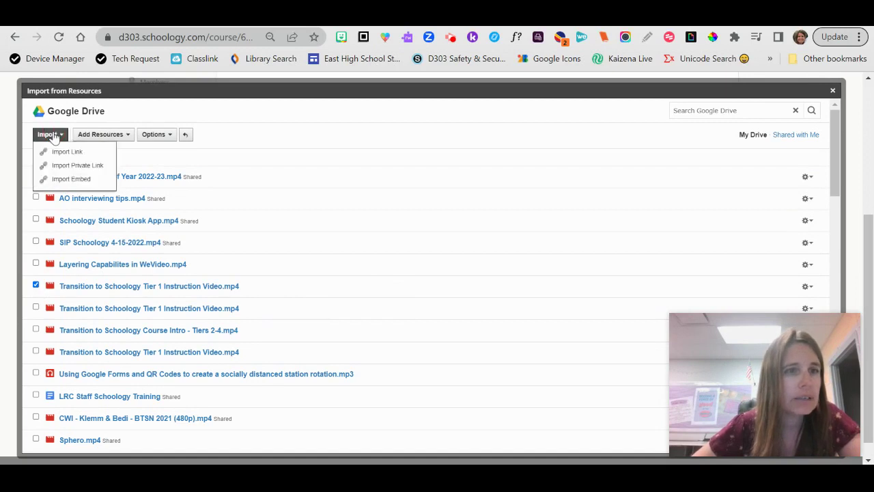
pyautogui.click(69, 181)
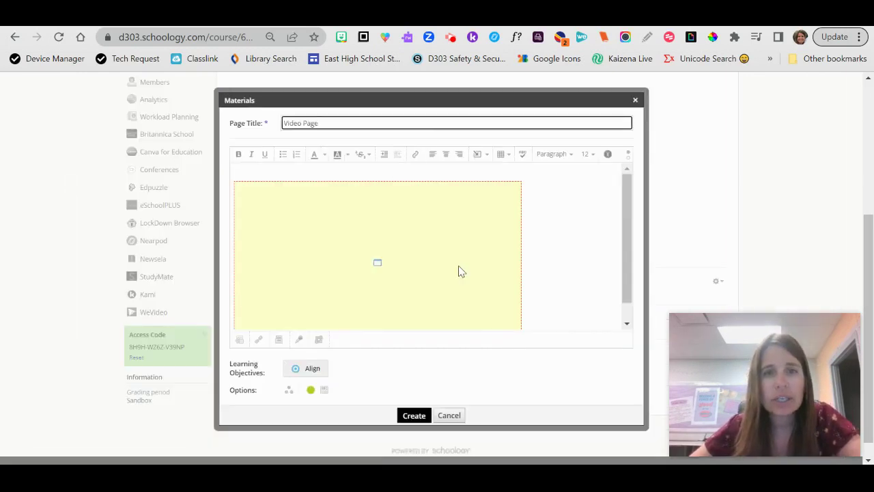
# Step: Widen the embedded video, remove the empty line above it, and add a line below
pyautogui.click(463, 271)
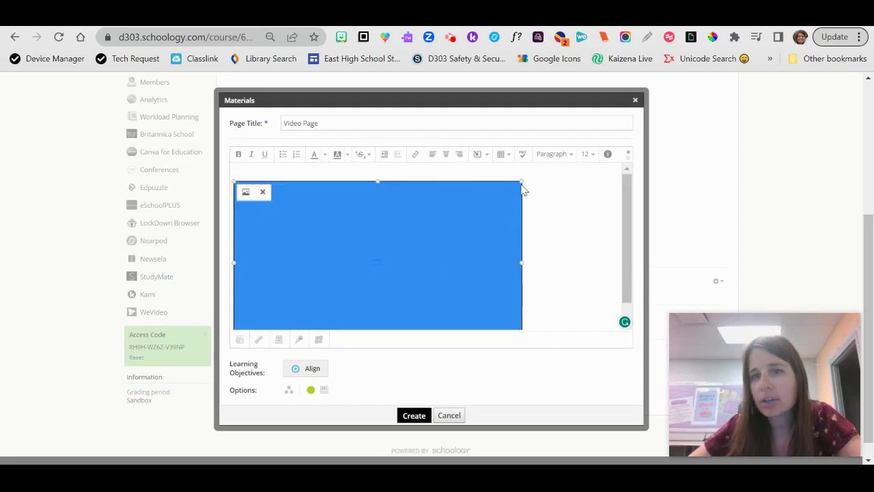
pyautogui.moveTo(523, 181); pyautogui.dragTo(603, 142)
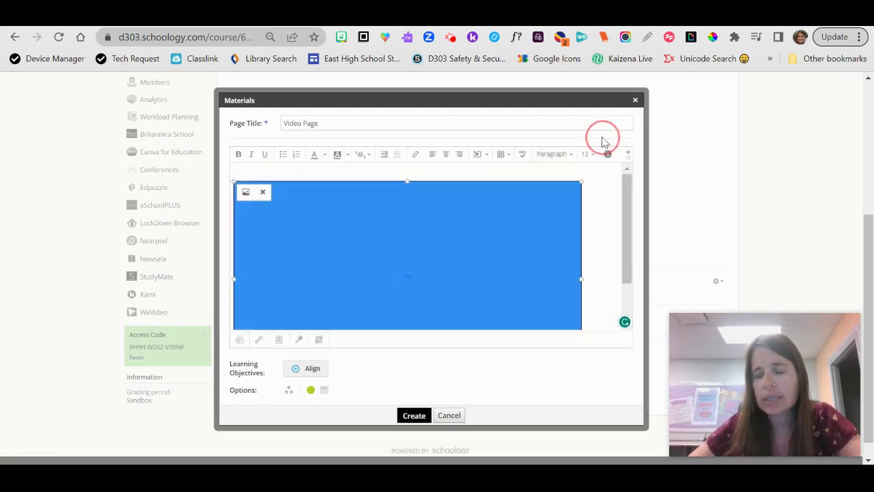
pyautogui.click(300, 172)
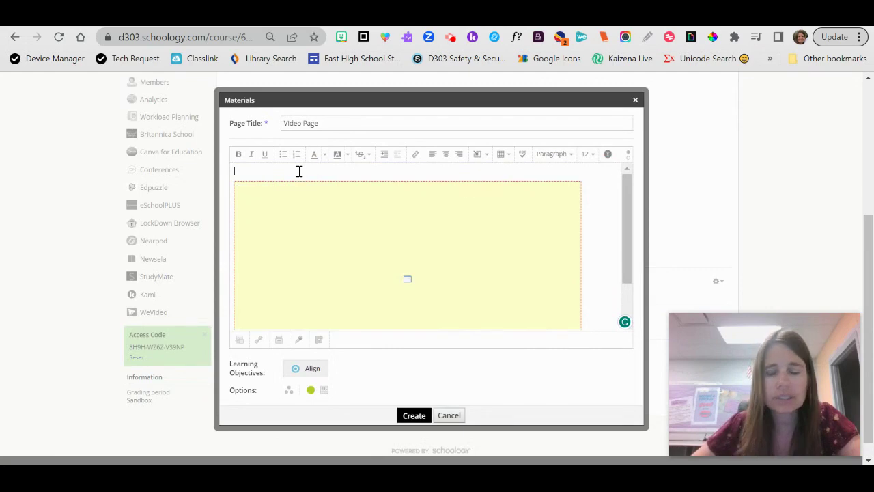
pyautogui.press('Delete')
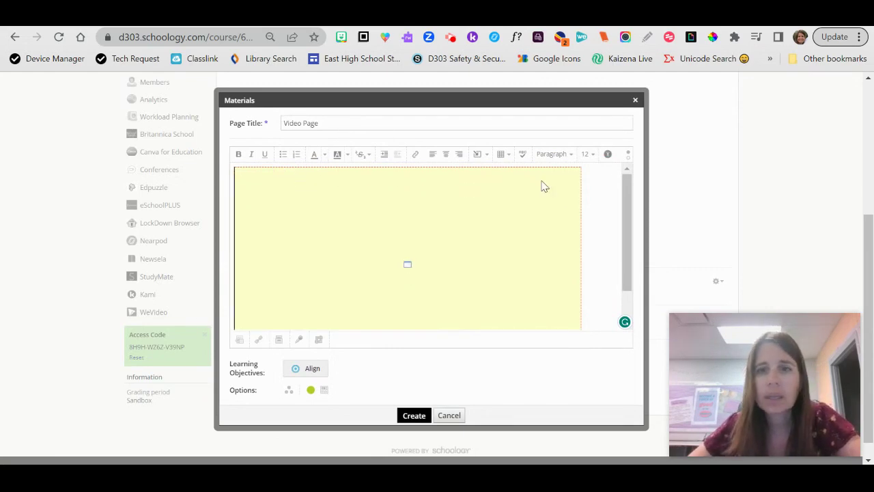
pyautogui.press('Down')
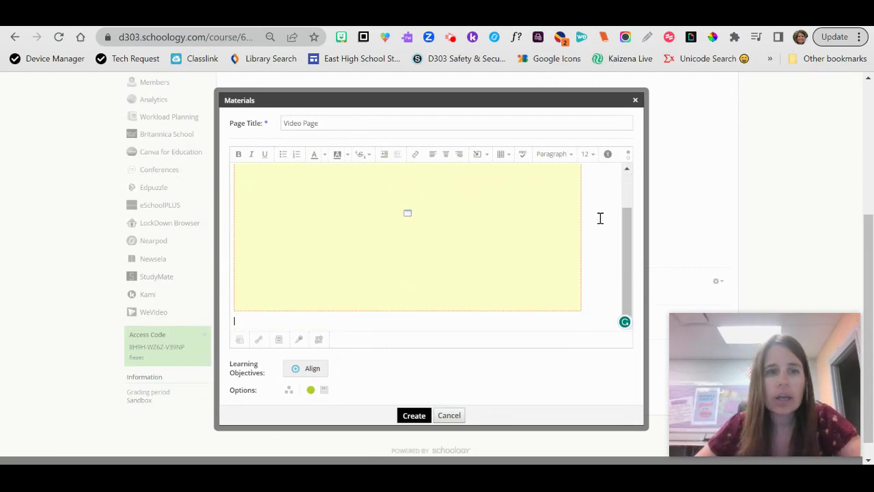
pyautogui.press('Return')
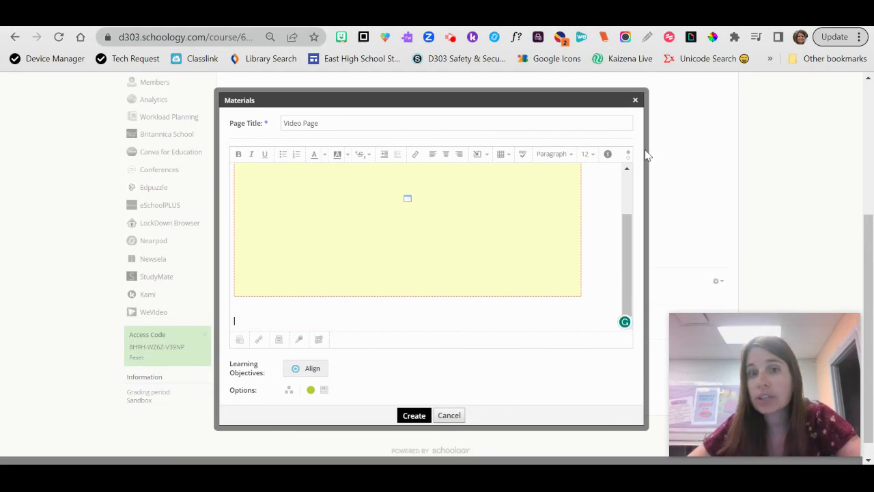
# Step: Insert YouTube content, ready the video search, then switch to YouTube Studio
pyautogui.click(478, 154)
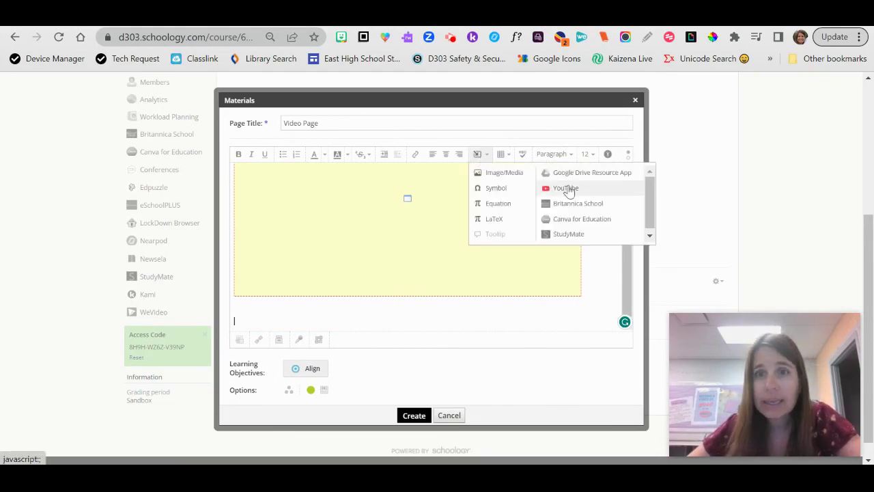
pyautogui.click(567, 188)
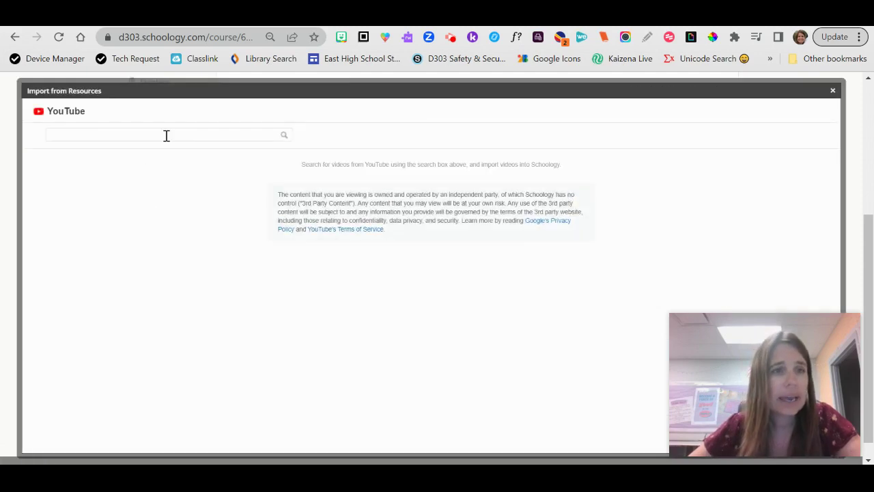
pyautogui.click(166, 135)
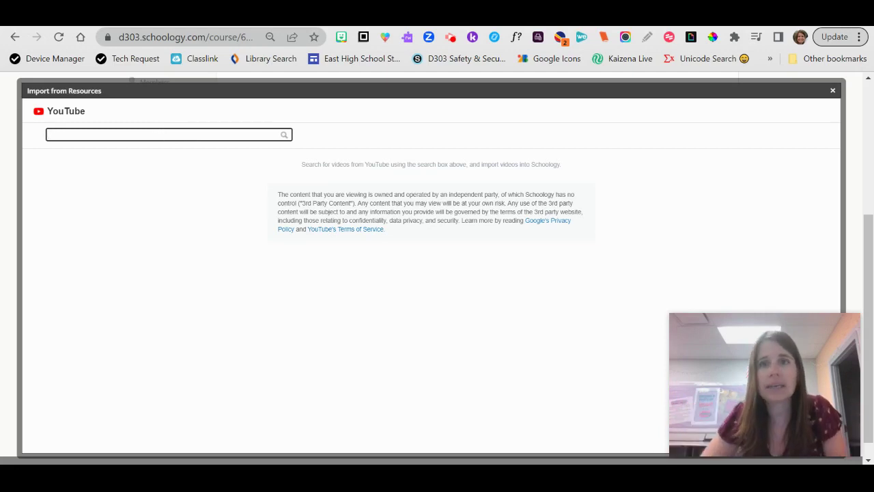
pyautogui.click(547, 16)
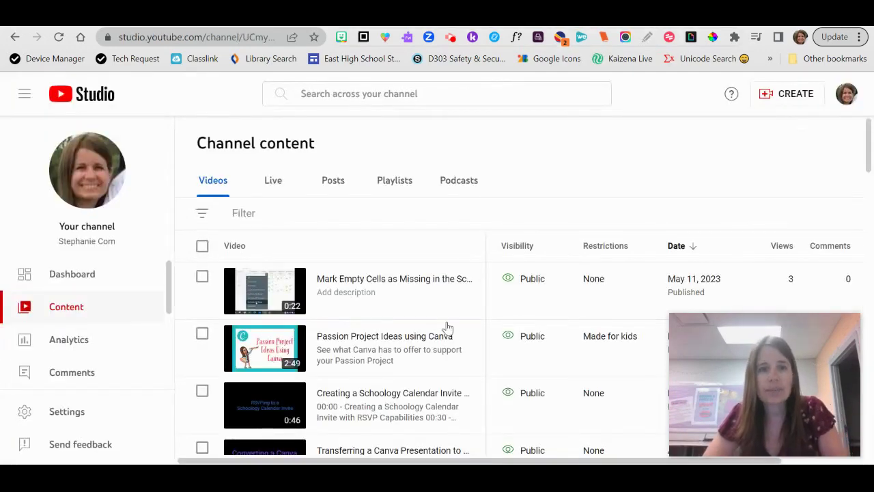
# Step: Copy the 'Embedding a PDF from Google Drive' video's shareable link and return to Schoology
pyautogui.scroll(-4, 470, 212)
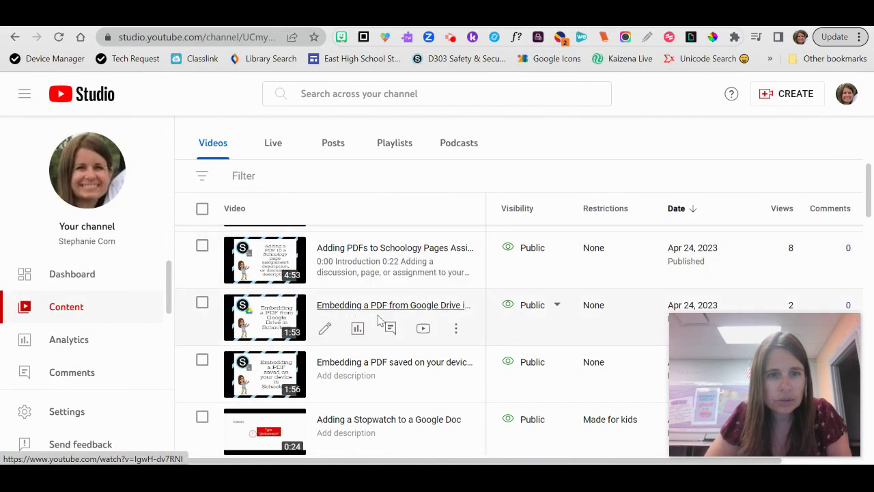
pyautogui.click(457, 330)
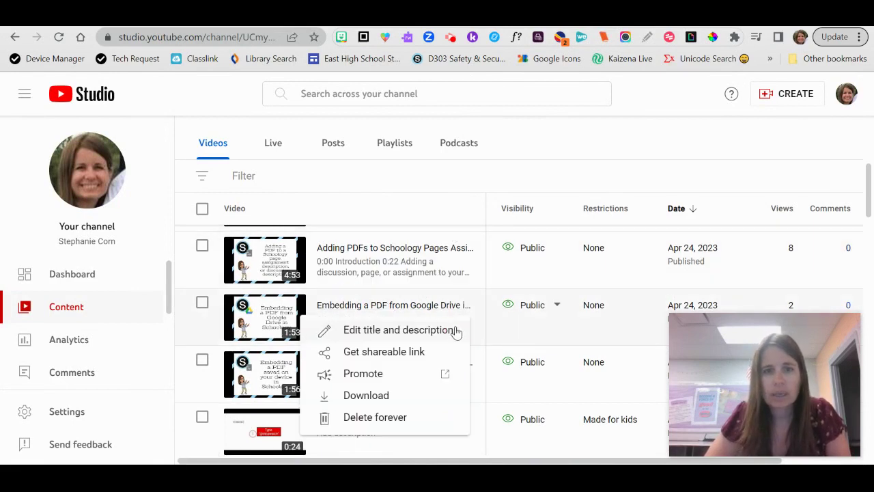
pyautogui.click(406, 354)
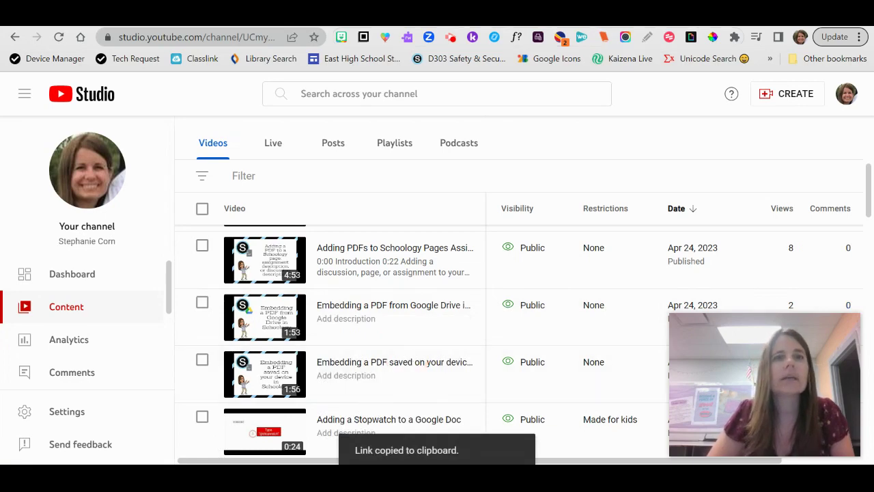
pyautogui.click(383, 14)
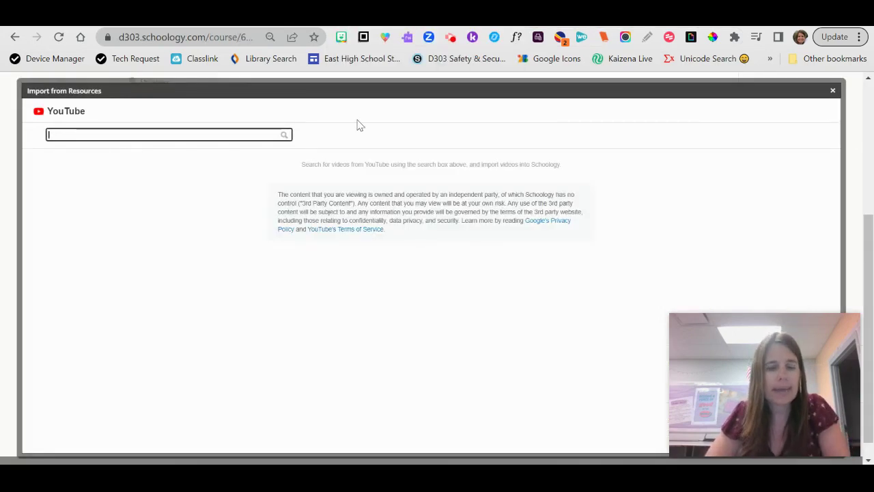
# Step: Search the pasted link and import 'Embedding a PDF from Google Drive in Schoology' as an embed
pyautogui.hotkey('ctrl', 'v')
pyautogui.press('Return')
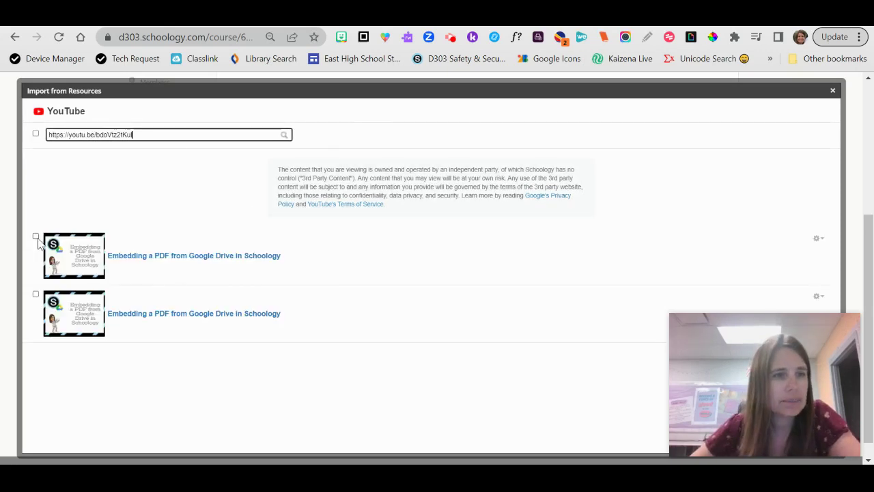
pyautogui.click(35, 237)
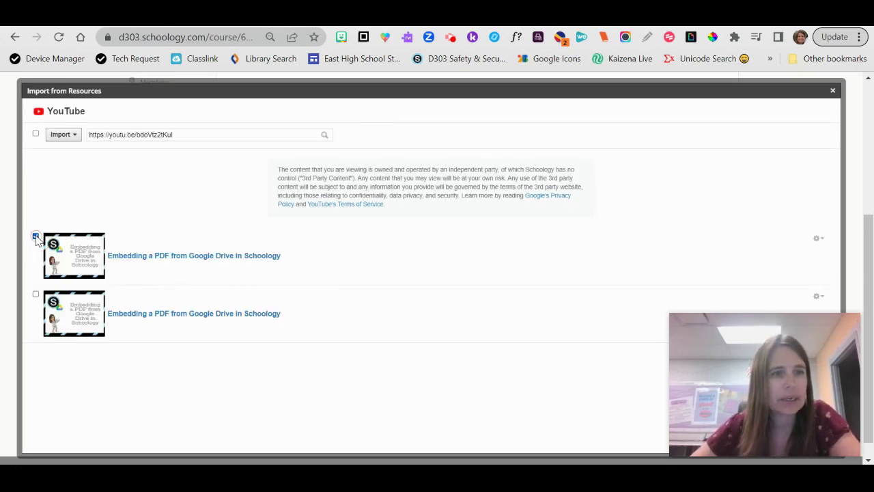
pyautogui.click(66, 135)
pyautogui.click(77, 168)
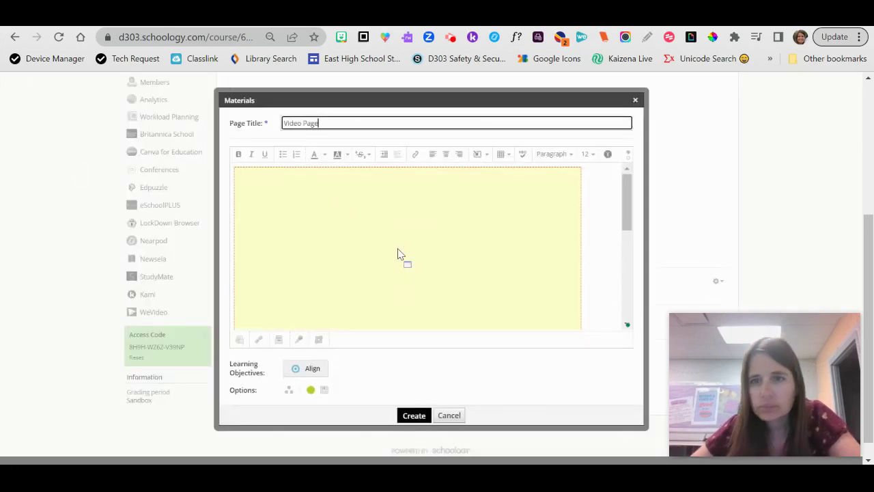
# Step: Resize the new video embed, then add blank lines above the first video
pyautogui.click(398, 252)
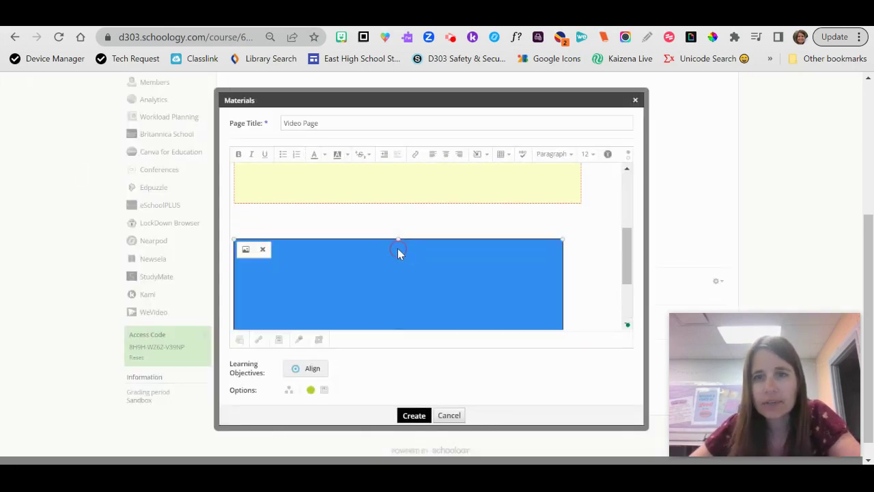
pyautogui.moveTo(562, 241); pyautogui.dragTo(588, 212)
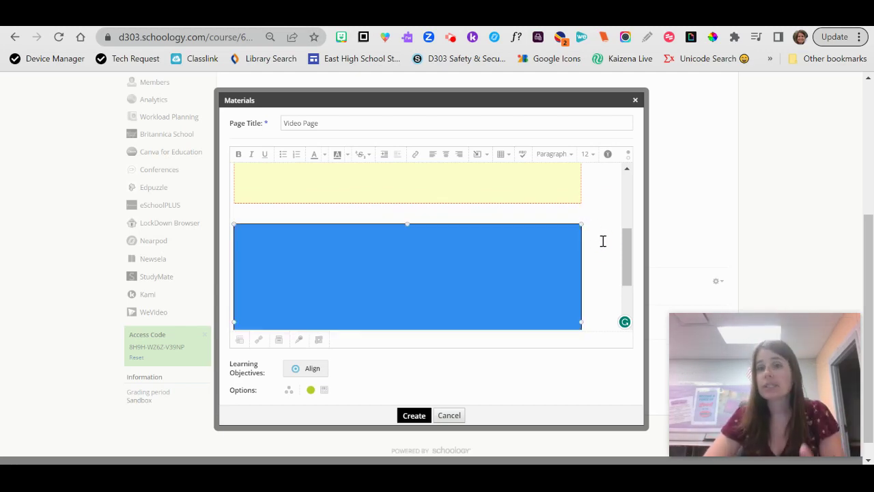
pyautogui.click(603, 241)
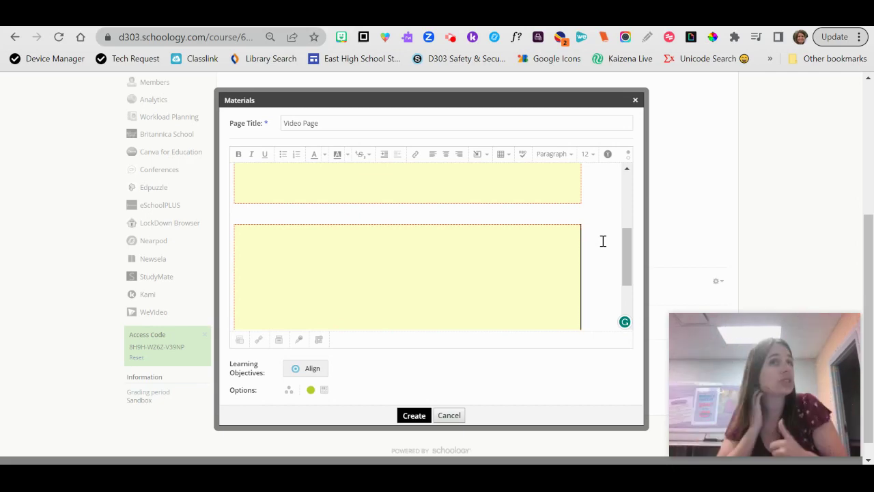
pyautogui.scroll(3, 603, 241)
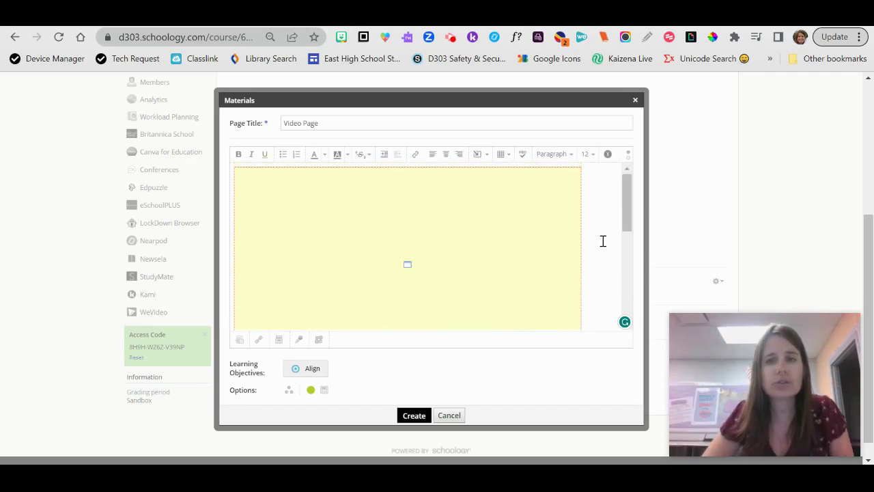
pyautogui.click(233, 225)
pyautogui.press('Return')
pyautogui.press('Return')
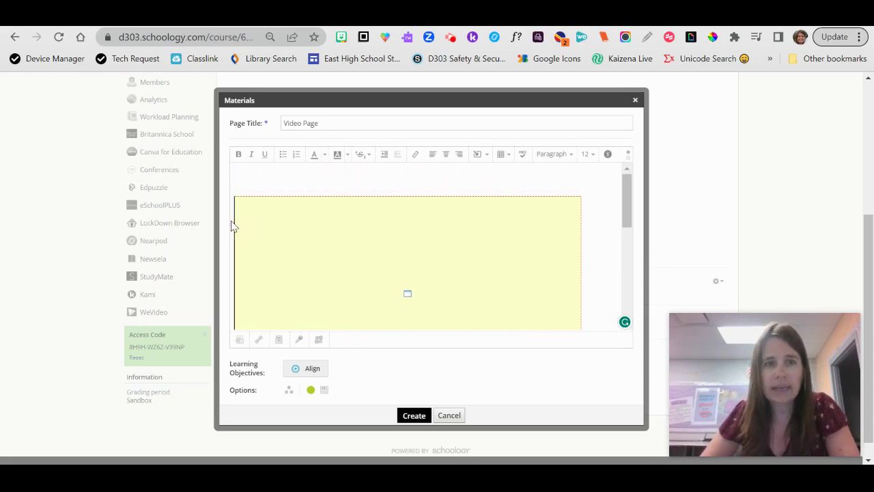
pyautogui.press('Up')
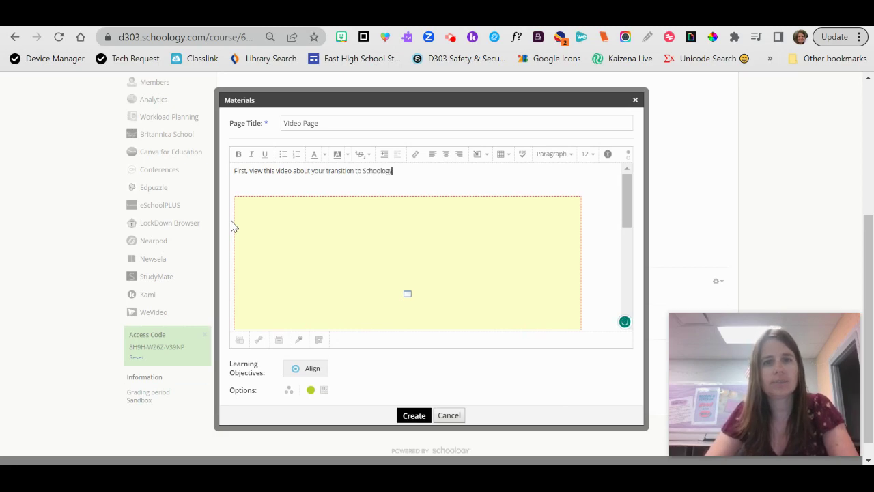
# Step: Set the introduction lines above the videos to font size 24 and create the Video Page
pyautogui.hotkey('shift', 'Home')
pyautogui.click(588, 153)
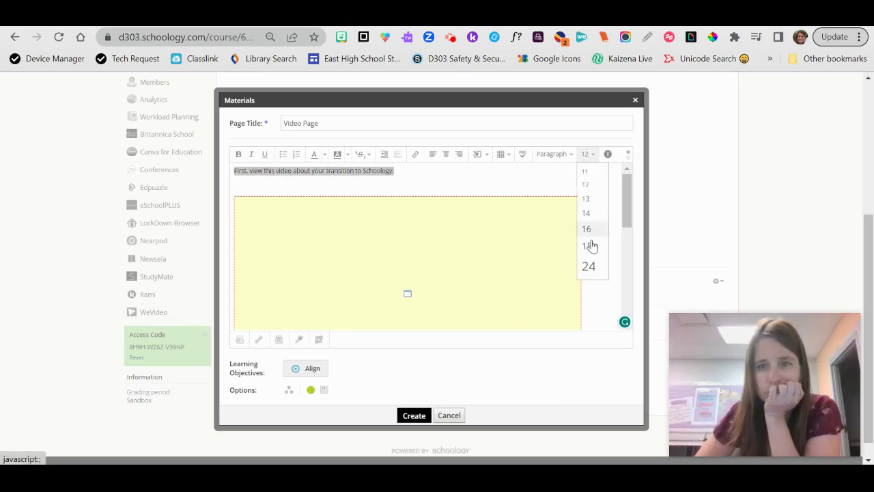
pyautogui.click(590, 266)
pyautogui.scroll(-3, 593, 268)
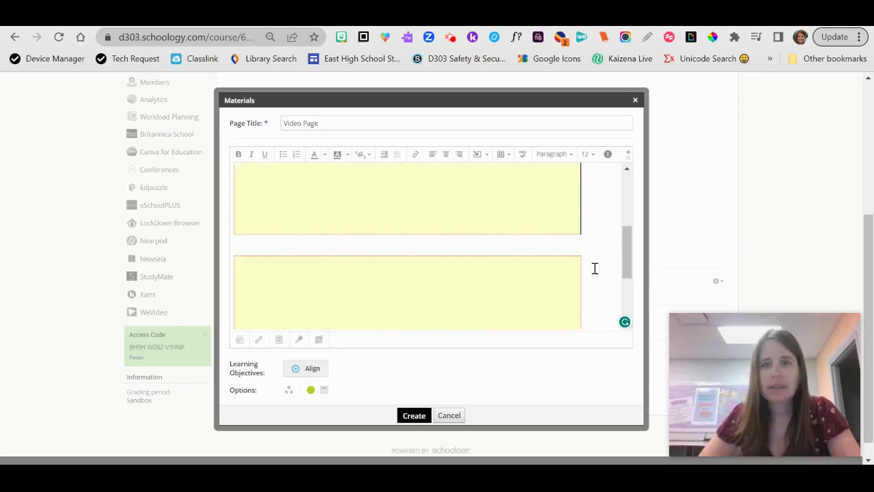
pyautogui.click(603, 278)
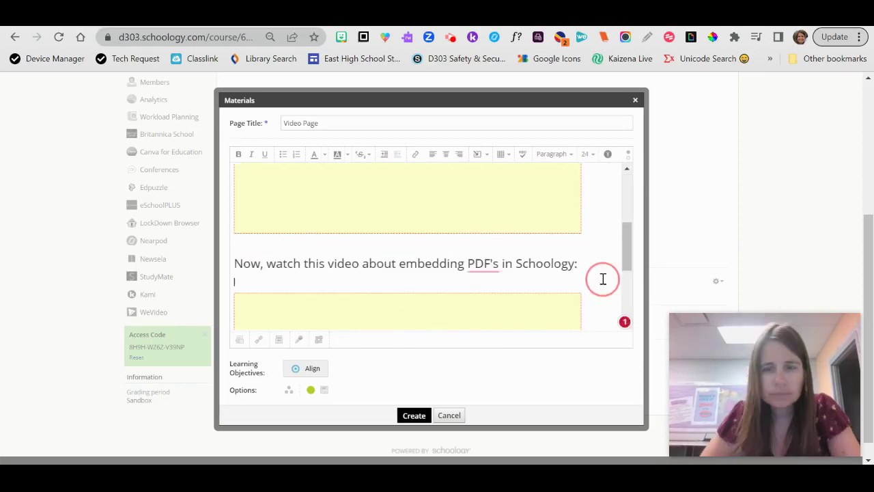
pyautogui.scroll(5, 604, 279)
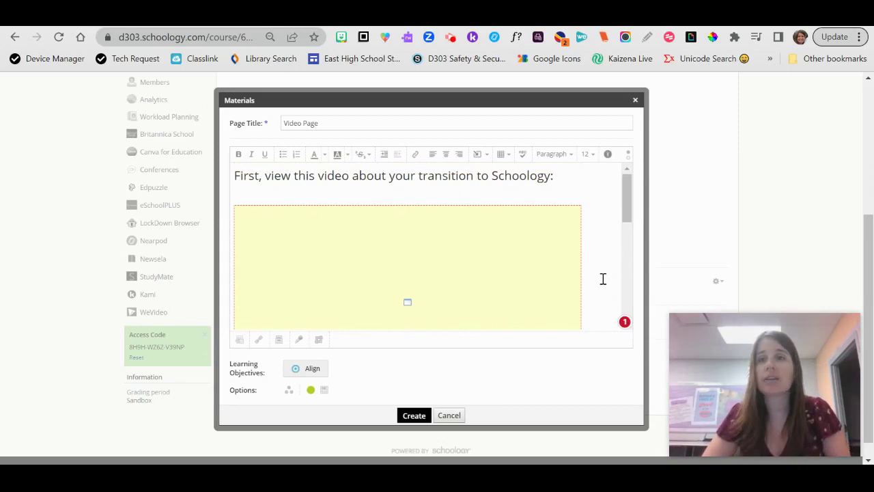
pyautogui.scroll(-6, 604, 278)
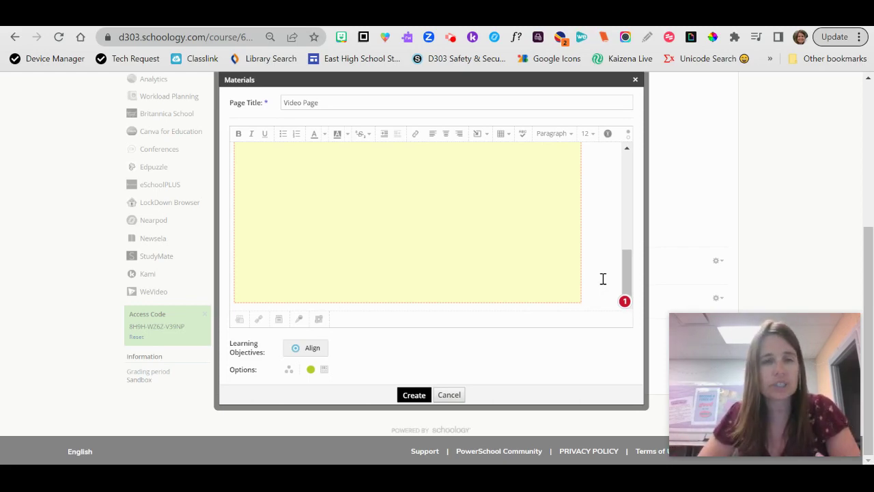
pyautogui.click(414, 397)
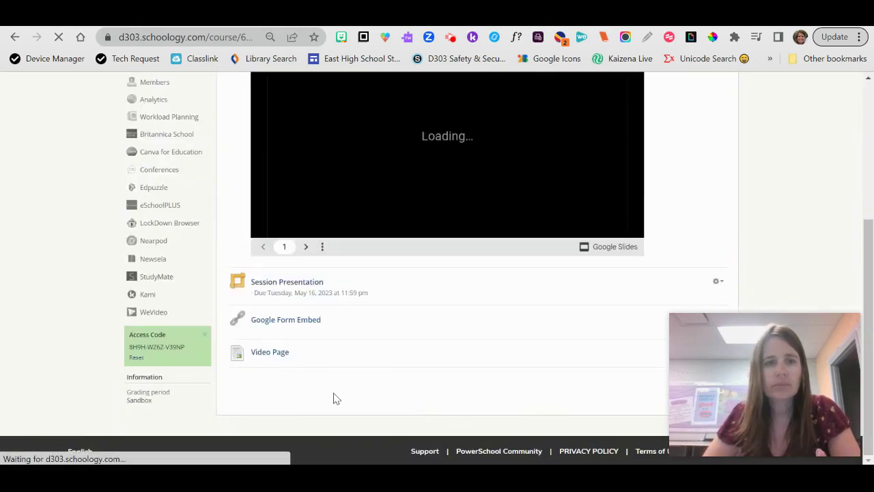
# Step: Open the Video Page and scroll through its size-24 introductions and both embedded videos
pyautogui.click(270, 355)
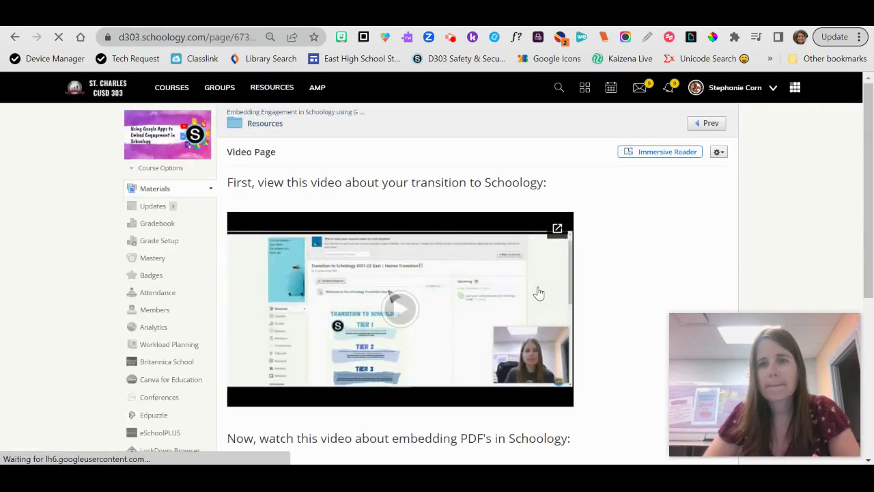
pyautogui.scroll(-2, 674, 273)
pyautogui.scroll(1, 674, 273)
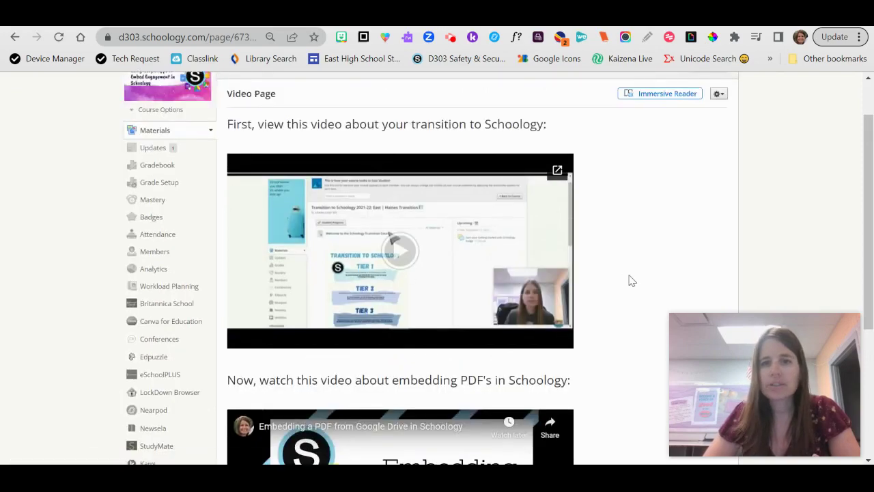
pyautogui.scroll(-4, 631, 280)
pyautogui.scroll(4, 632, 280)
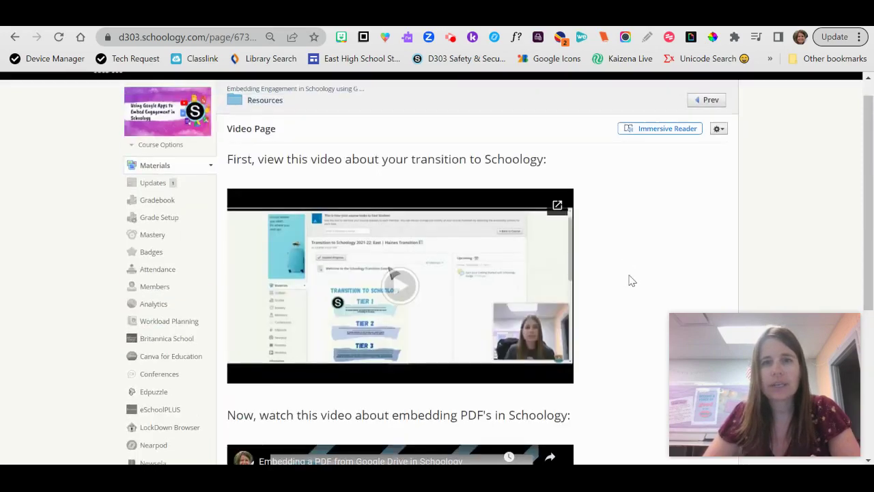
pyautogui.scroll(-2, 619, 277)
pyautogui.scroll(1, 620, 278)
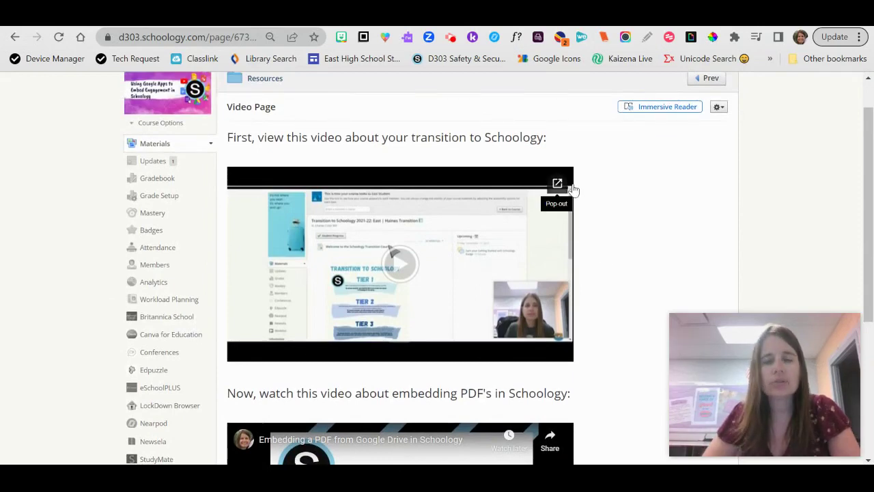
pyautogui.scroll(-1, 639, 270)
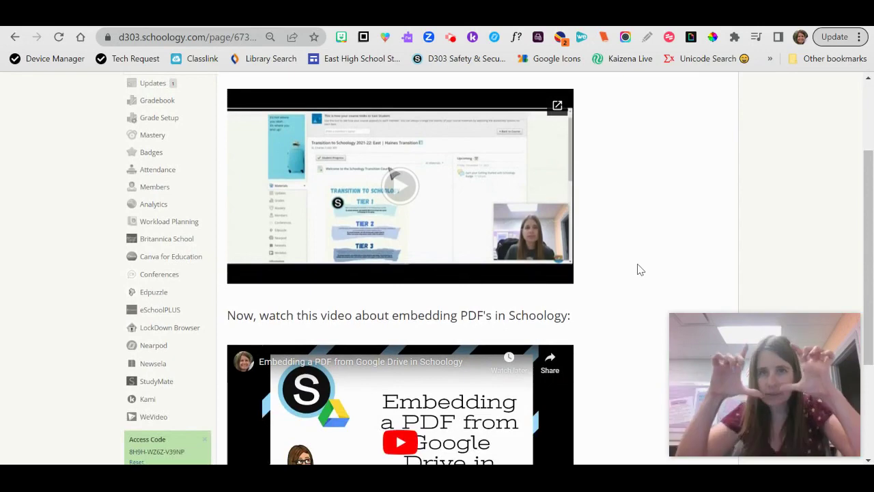
pyautogui.scroll(-2, 640, 270)
pyautogui.scroll(5, 640, 270)
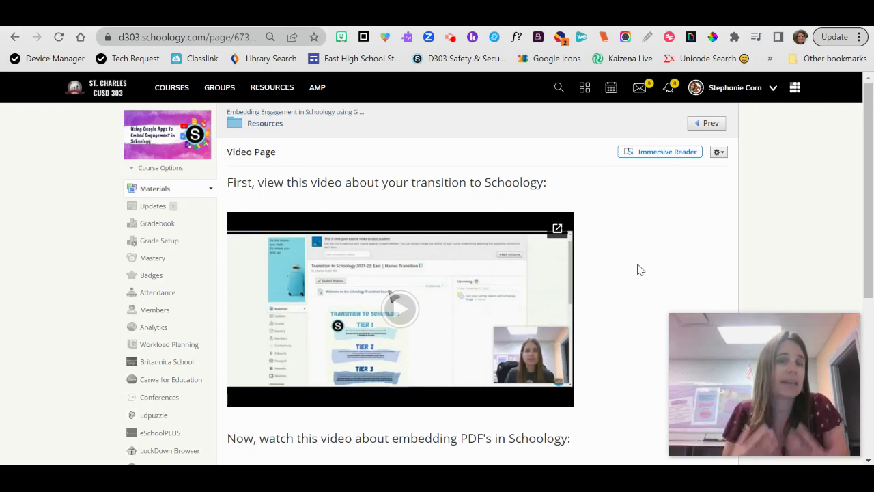
# Step: Return to course materials and open the add-materials menu below Google Form Embed in Resources
pyautogui.click(326, 115)
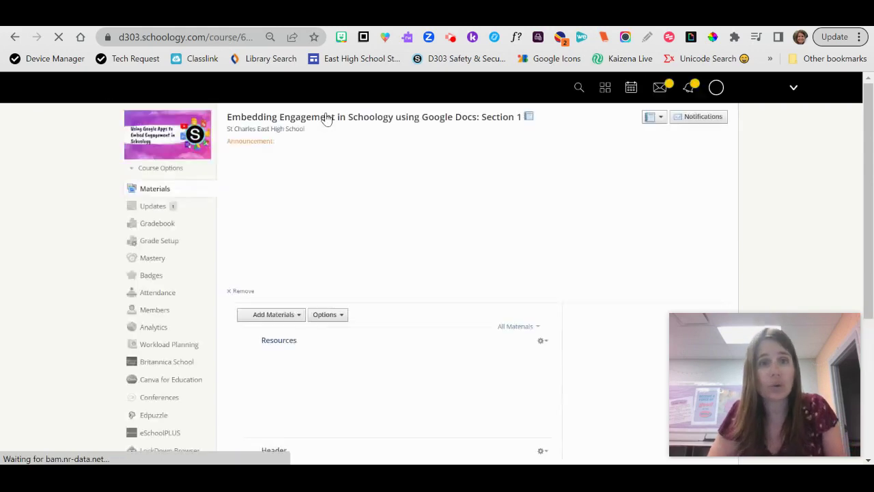
pyautogui.scroll(-1, 737, 140)
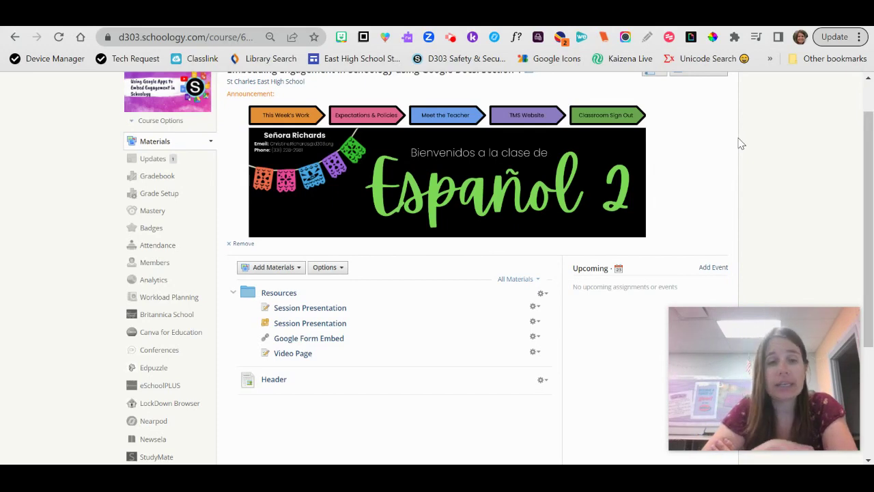
pyautogui.scroll(-2, 344, 276)
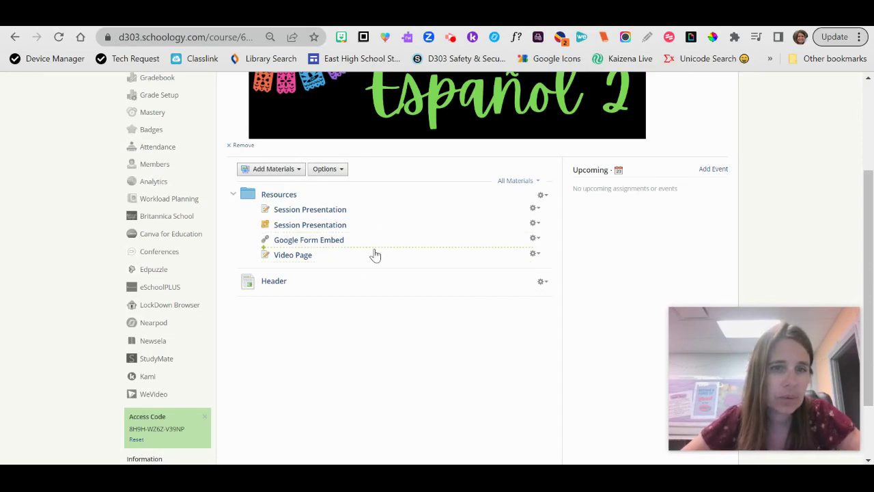
pyautogui.click(374, 249)
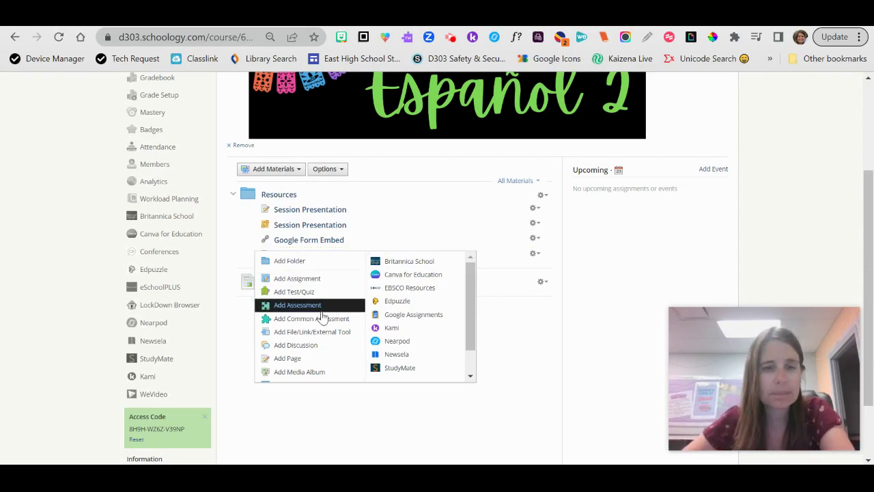
# Step: Add a page titled 'Pyramid of Giza Map' and set up an Image/Media insert as web Media
pyautogui.click(288, 358)
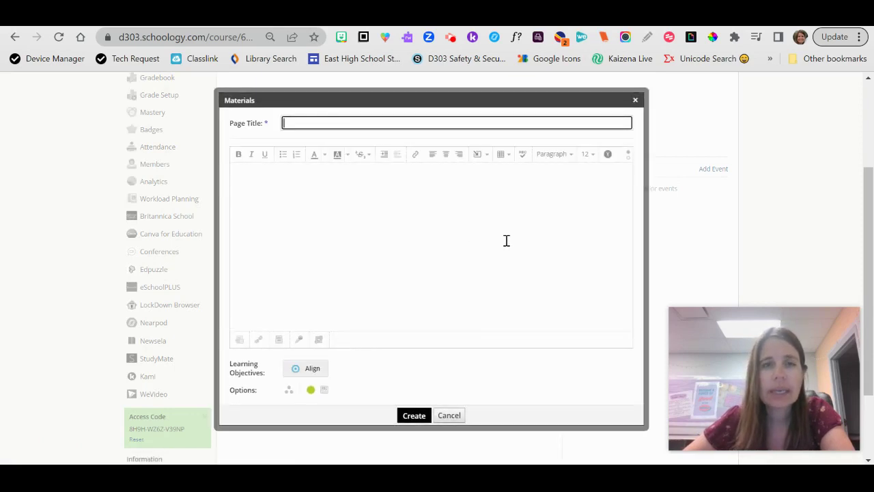
pyautogui.write('Pyram')
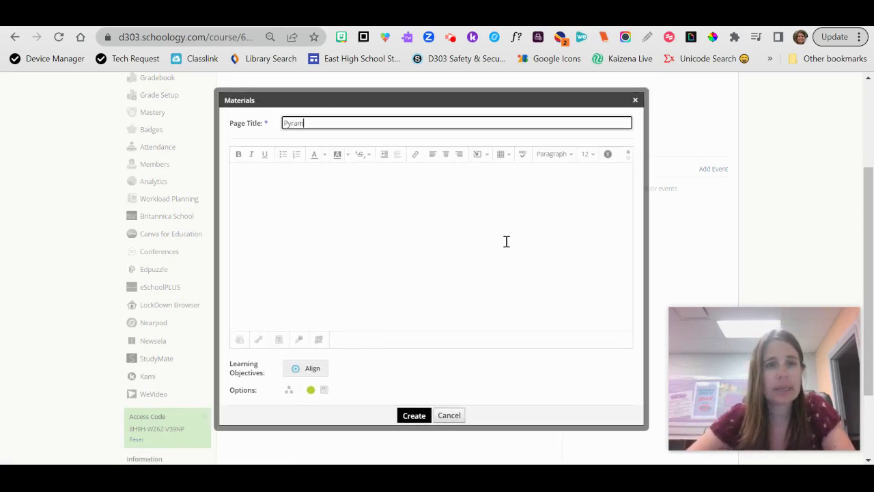
pyautogui.write('id of Giza Map')
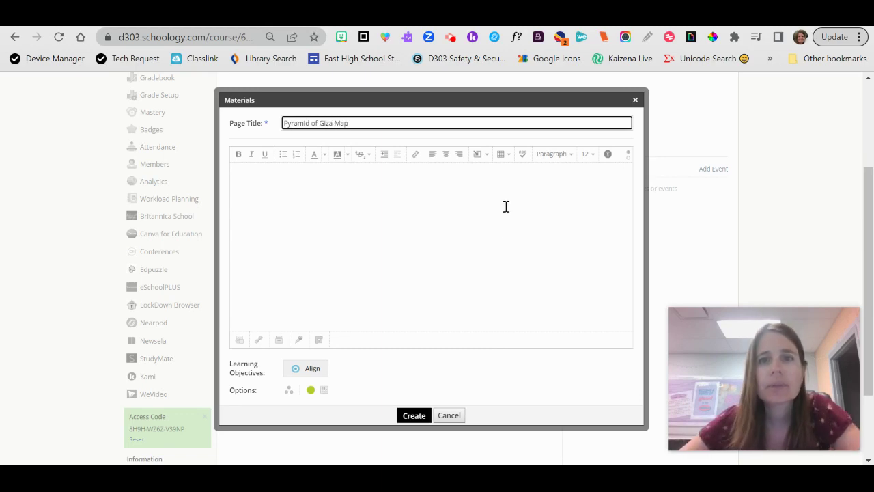
pyautogui.click(479, 159)
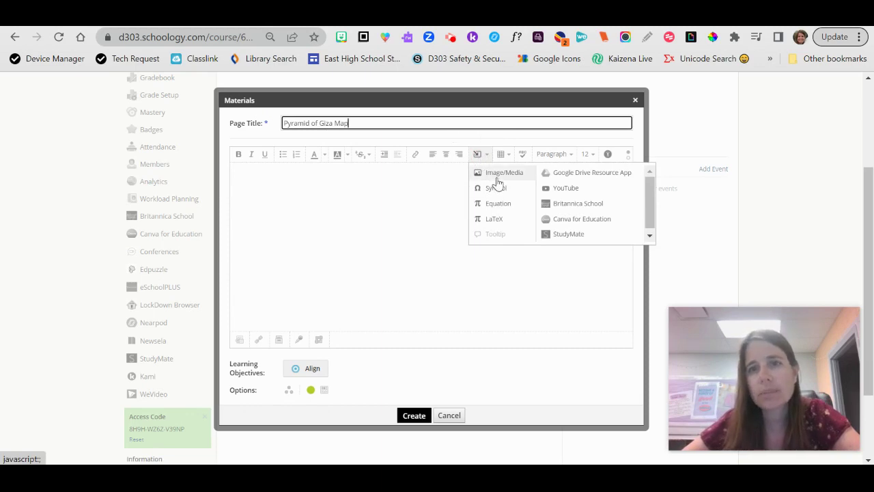
pyautogui.click(497, 179)
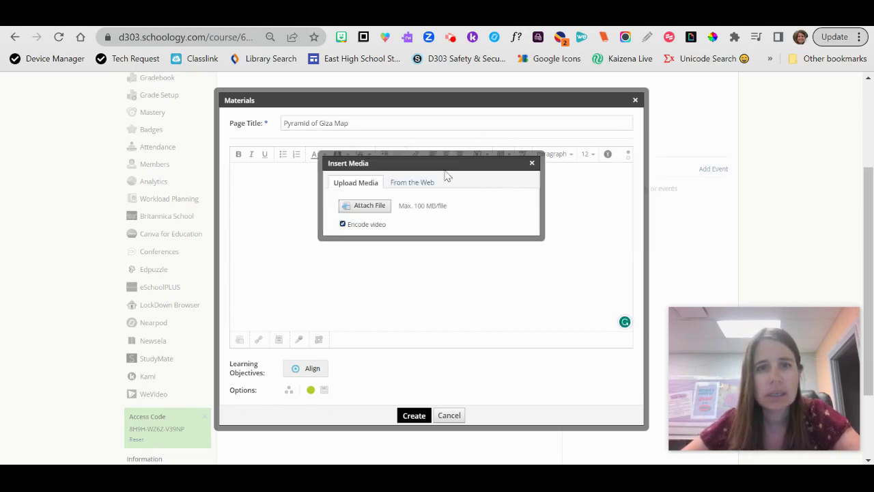
pyautogui.click(422, 182)
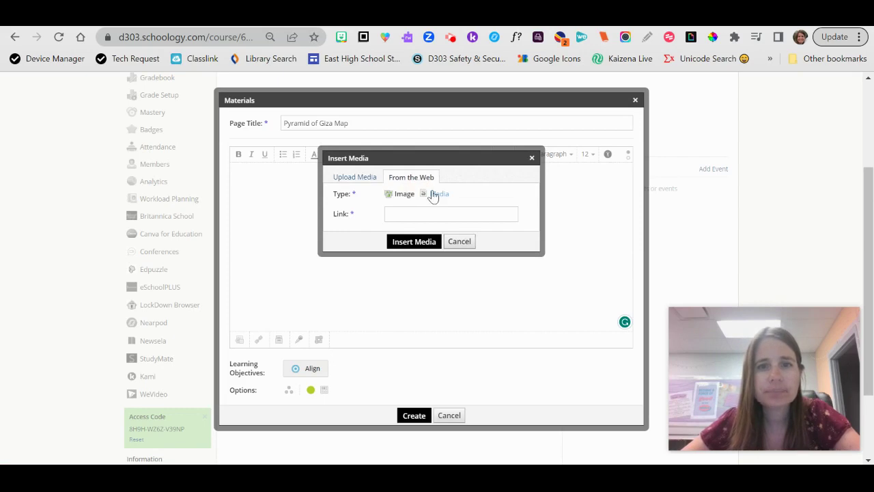
pyautogui.click(439, 194)
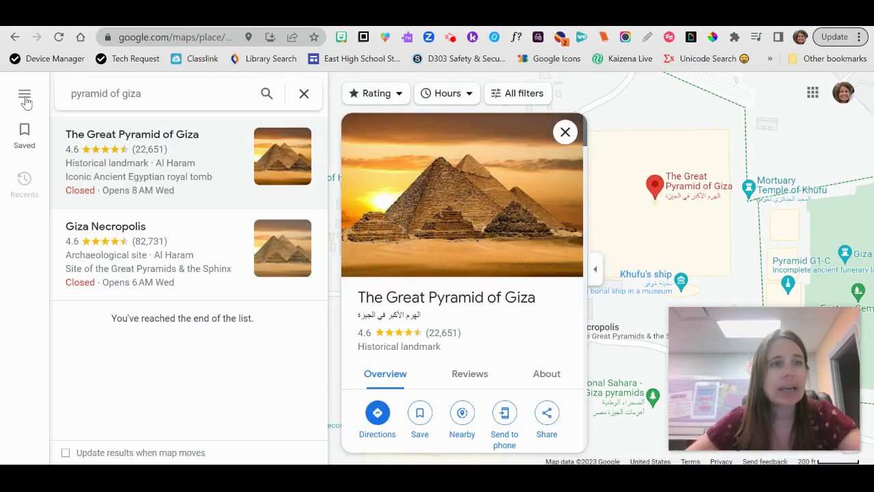
# Step: Copy the Embed a map HTML for The Great Pyramid of Giza from Google Maps' Share dialog
pyautogui.rightClick(26, 100)
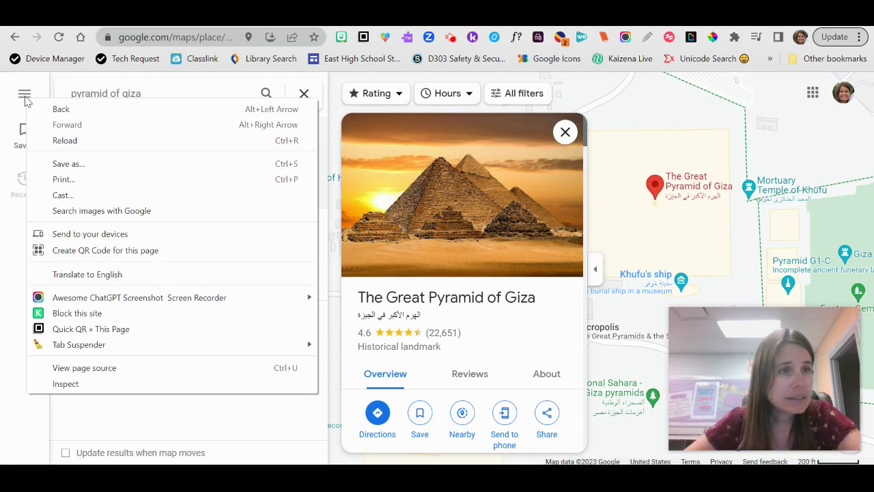
pyautogui.click(25, 99)
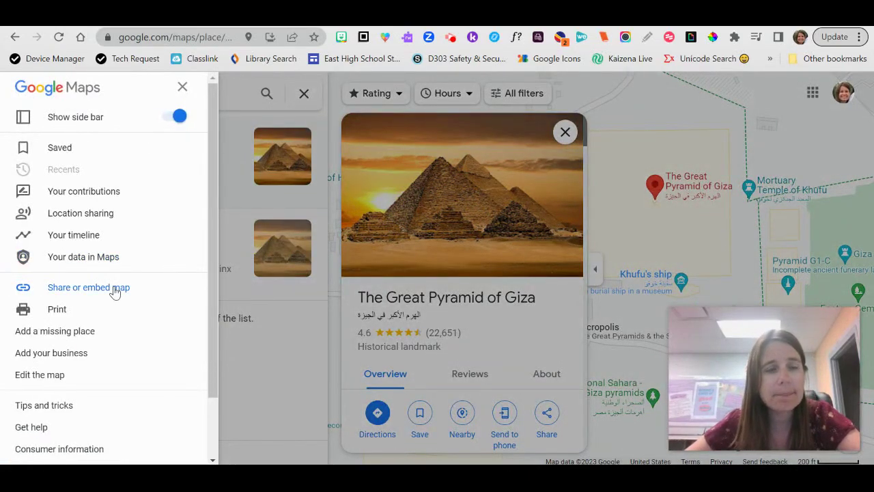
pyautogui.click(639, 124)
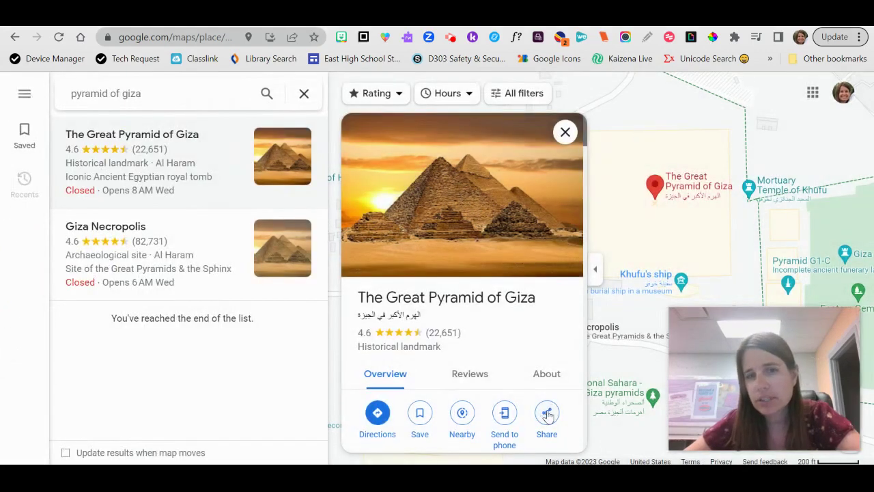
pyautogui.click(549, 416)
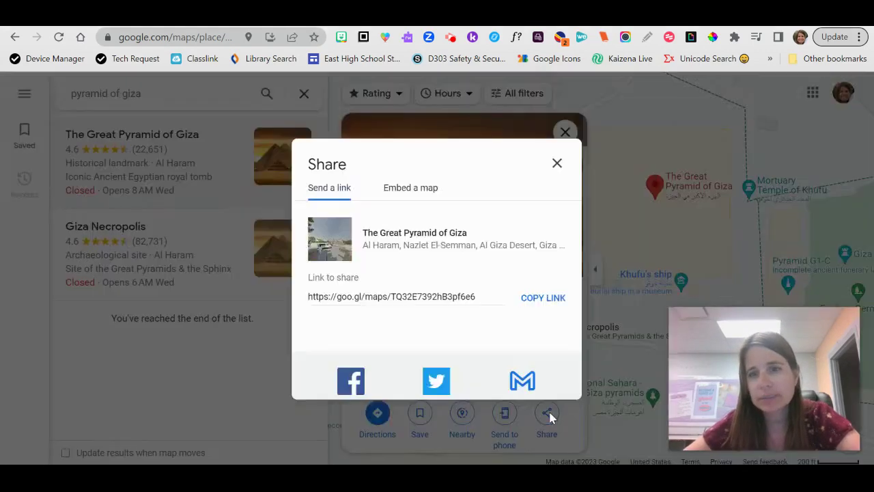
pyautogui.click(404, 194)
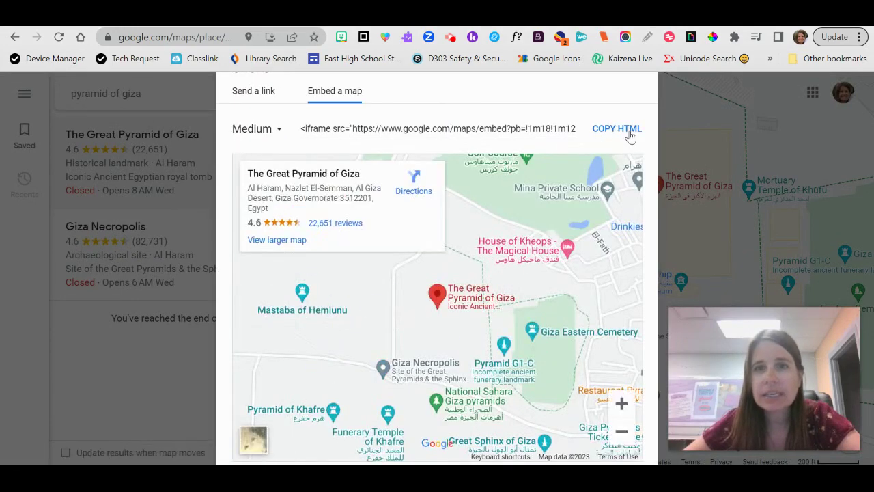
pyautogui.click(623, 130)
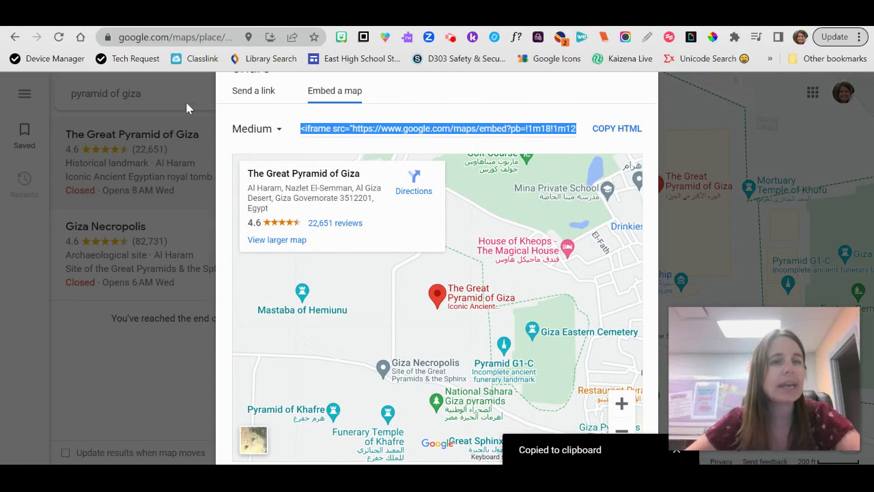
pyautogui.click(376, 26)
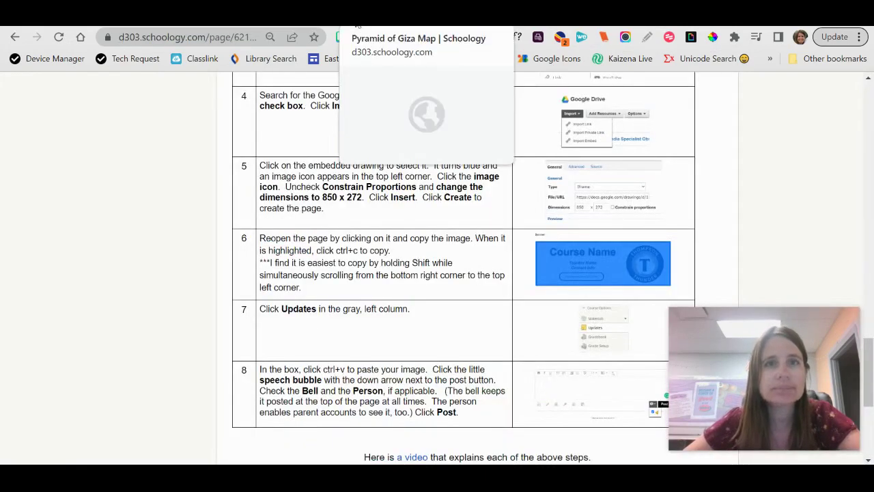
# Step: Paste the map iframe as web media on the Pyramid of Giza Map page and save it
pyautogui.click(375, 26)
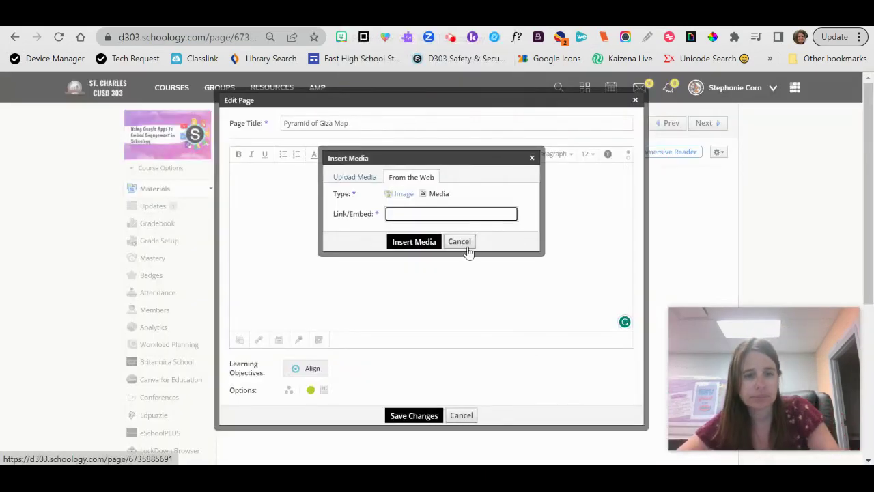
pyautogui.hotkey('ctrl', 'v')
pyautogui.click(414, 242)
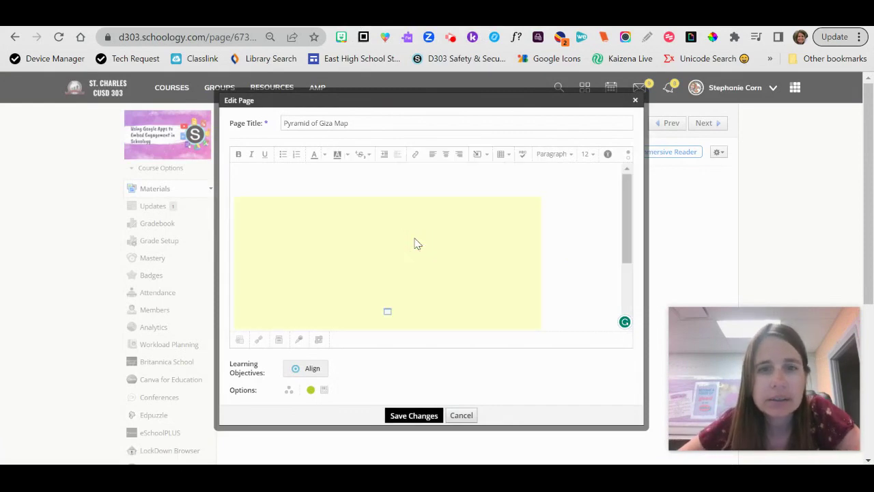
pyautogui.click(412, 415)
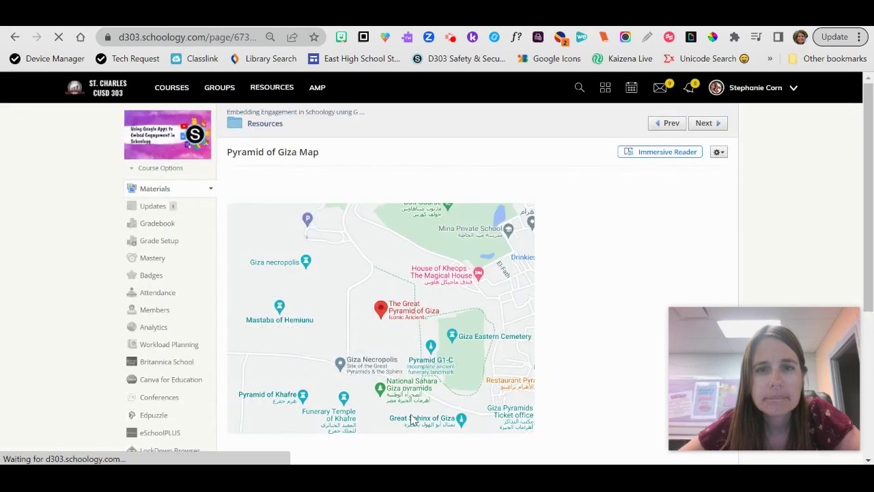
# Step: Test the embedded map by panning, selecting Sphinx Specialized Hospital, and toggling satellite view
pyautogui.moveTo(418, 328)
pyautogui.mouseDown()
pyautogui.moveTo(449, 335)
pyautogui.moveTo(507, 410)
pyautogui.moveTo(354, 397)
pyautogui.mouseUp()
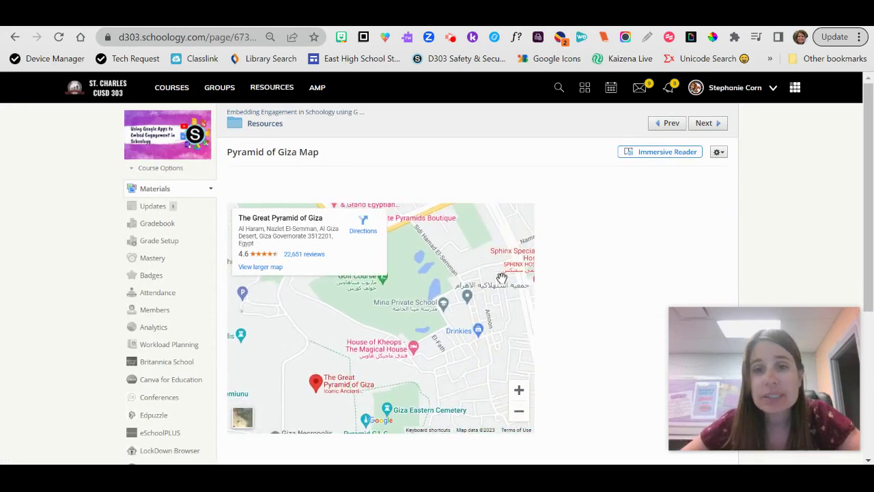
pyautogui.moveTo(501, 279)
pyautogui.mouseDown()
pyautogui.moveTo(421, 323)
pyautogui.moveTo(306, 356)
pyautogui.moveTo(278, 349)
pyautogui.moveTo(269, 307)
pyautogui.moveTo(351, 296)
pyautogui.moveTo(526, 246)
pyautogui.moveTo(481, 232)
pyautogui.moveTo(414, 289)
pyautogui.moveTo(358, 315)
pyautogui.mouseUp()
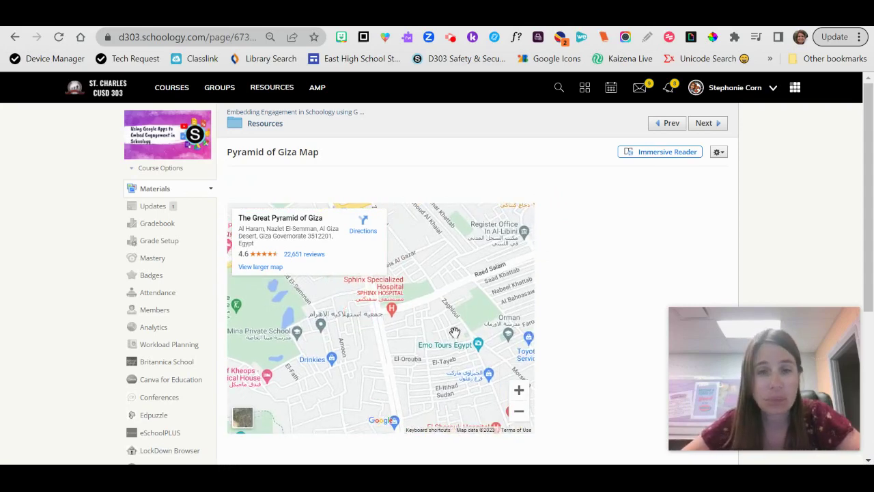
pyautogui.click(392, 310)
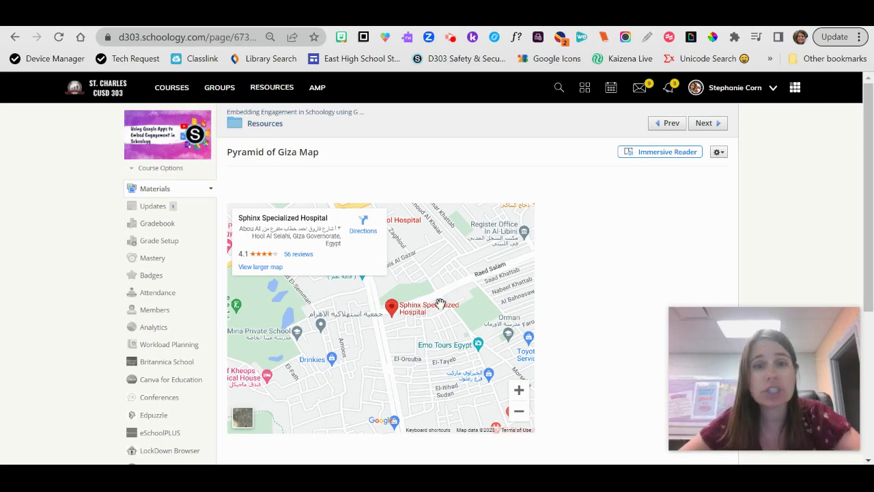
pyautogui.click(248, 420)
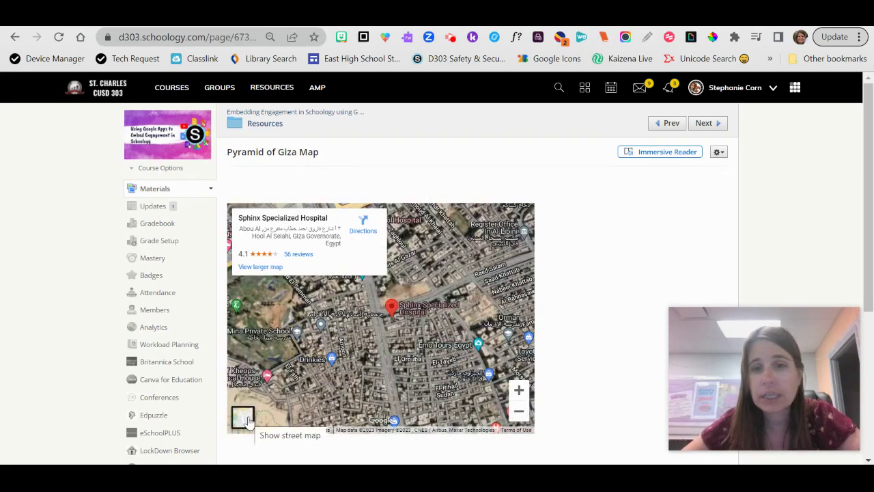
pyautogui.rightClick(248, 421)
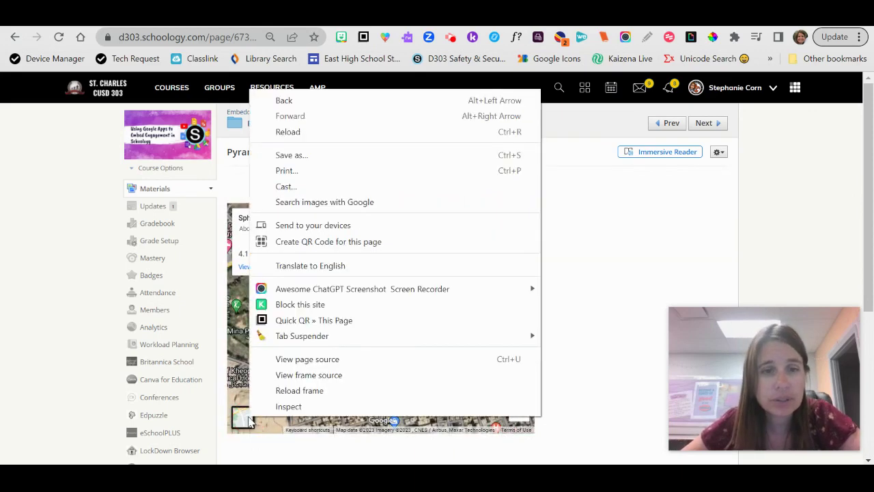
pyautogui.click(248, 420)
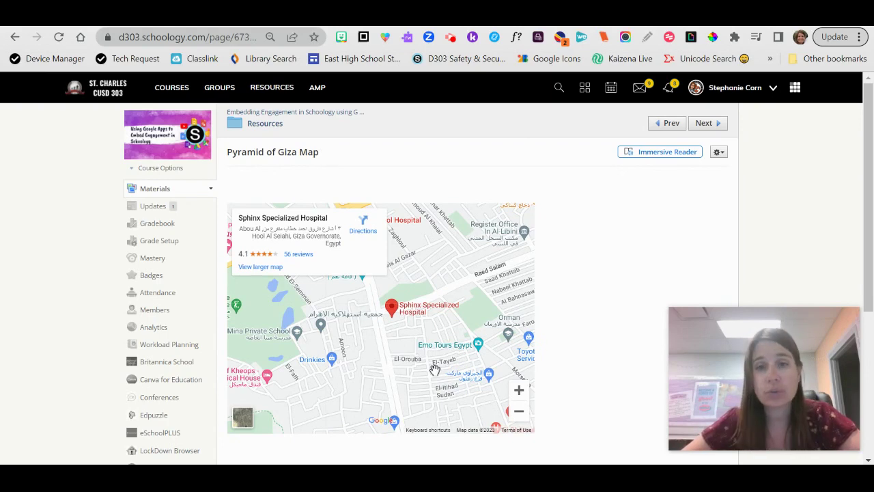
pyautogui.moveTo(435, 369); pyautogui.dragTo(428, 402)
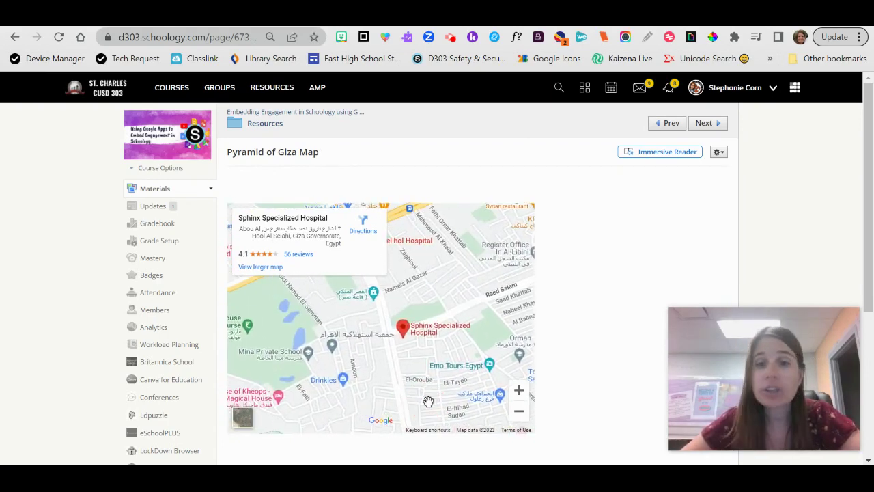
# Step: Reopen the page in Edit Page and add a new line below the embedded map
pyautogui.click(722, 154)
pyautogui.click(703, 168)
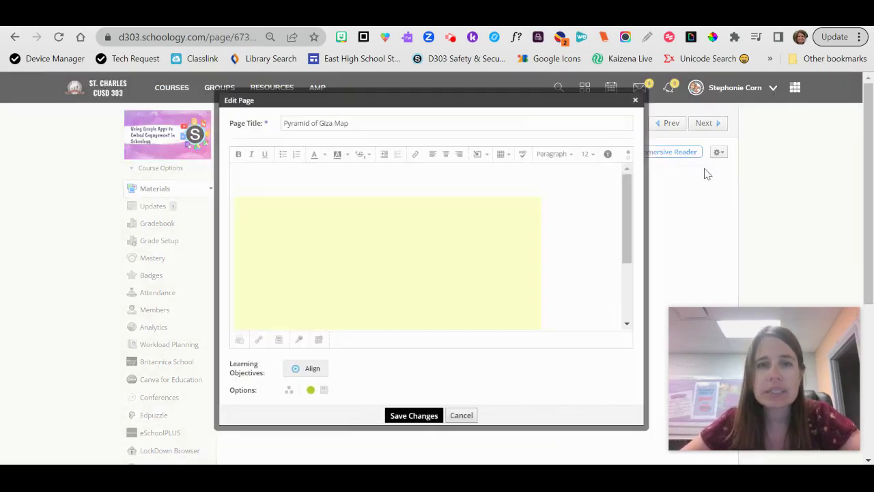
pyautogui.click(567, 247)
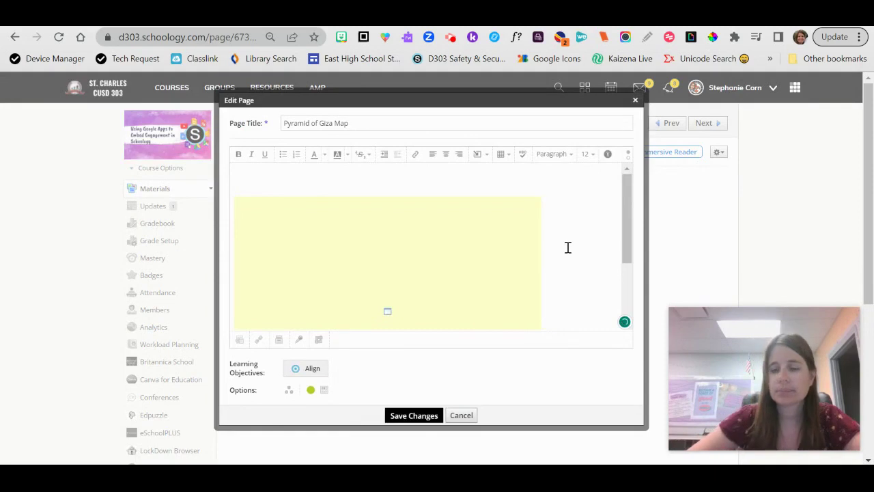
pyautogui.press('Return')
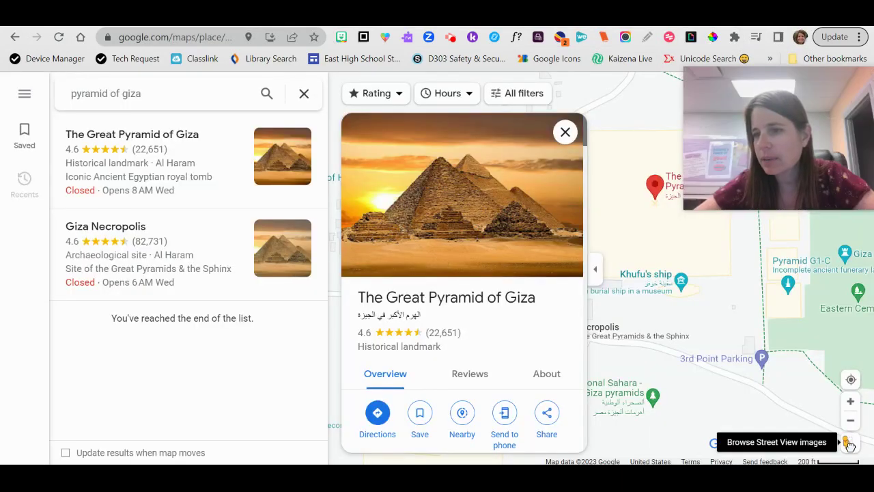
# Step: Select Giza Necropolis and open its Dec 2019 Street View panorama
pyautogui.moveTo(849, 444)
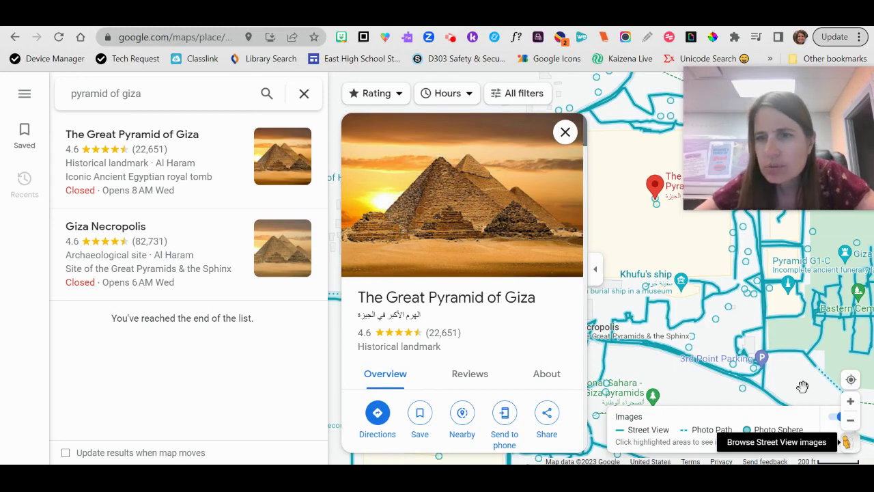
pyautogui.click(686, 341)
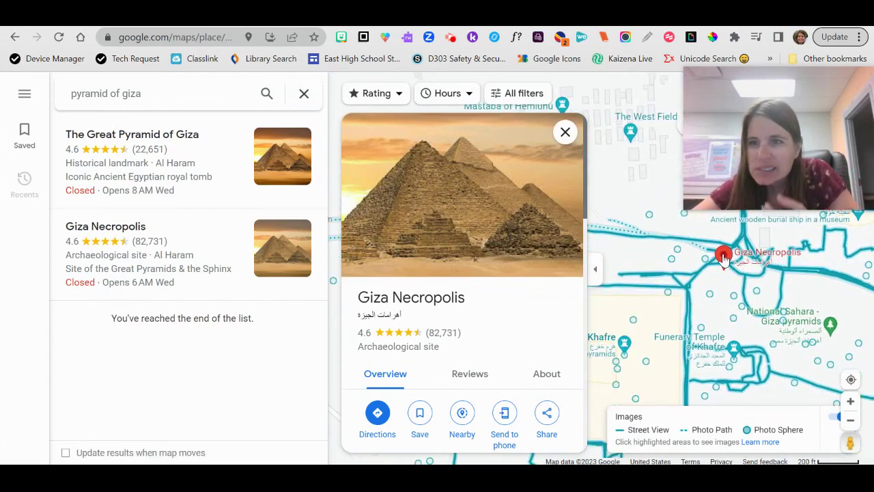
pyautogui.click(759, 295)
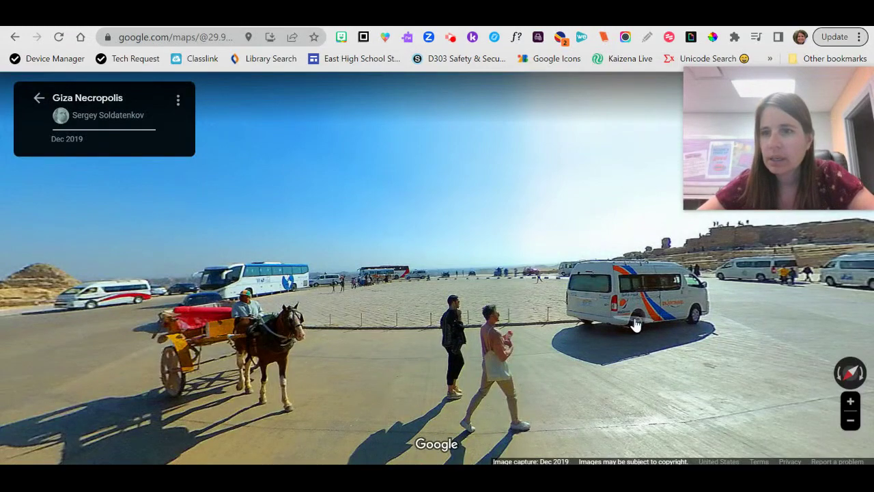
# Step: Centre the Great Pyramid in Street View and copy that view's medium-size embed HTML
pyautogui.moveTo(427, 306); pyautogui.dragTo(167, 338)
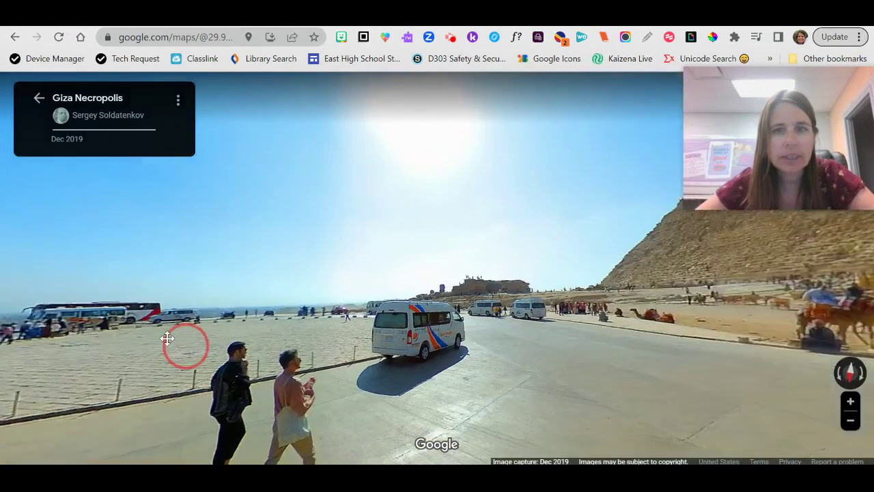
pyautogui.moveTo(383, 307); pyautogui.dragTo(0, 307)
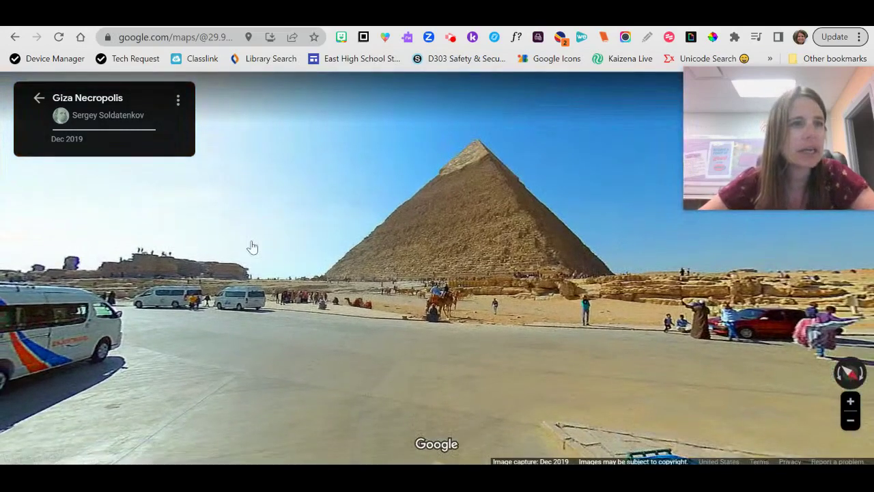
pyautogui.click(178, 104)
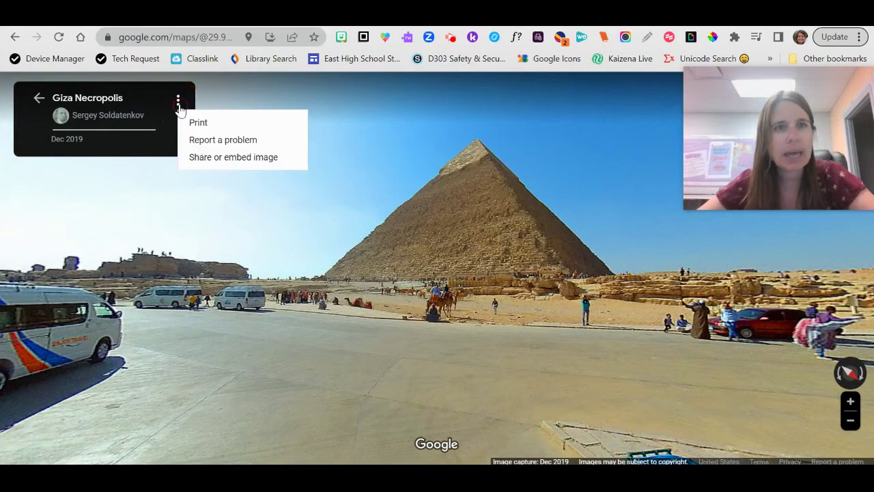
pyautogui.click(228, 158)
pyautogui.click(399, 192)
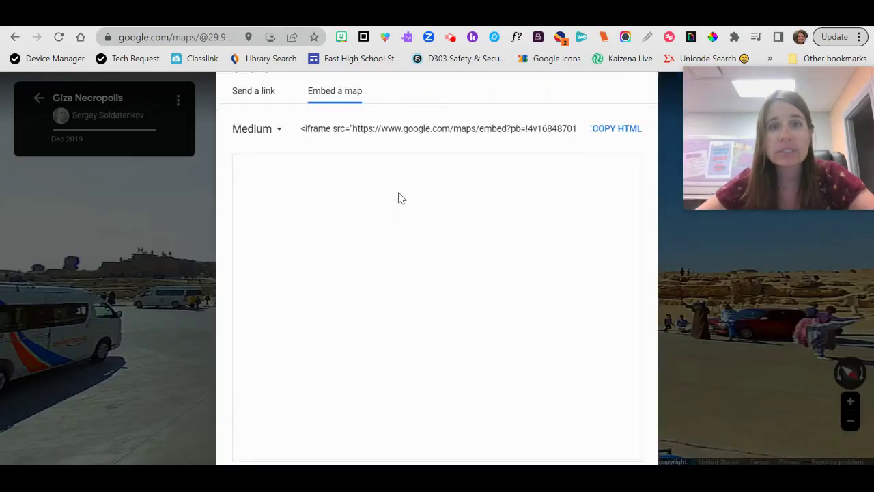
pyautogui.click(609, 130)
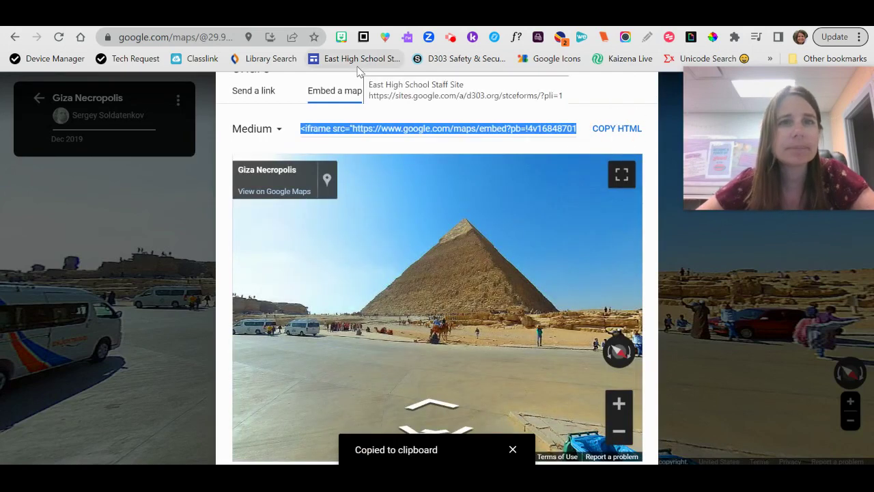
# Step: Insert the Street View iframe as web media on the line below the map and save the page
pyautogui.click(360, 26)
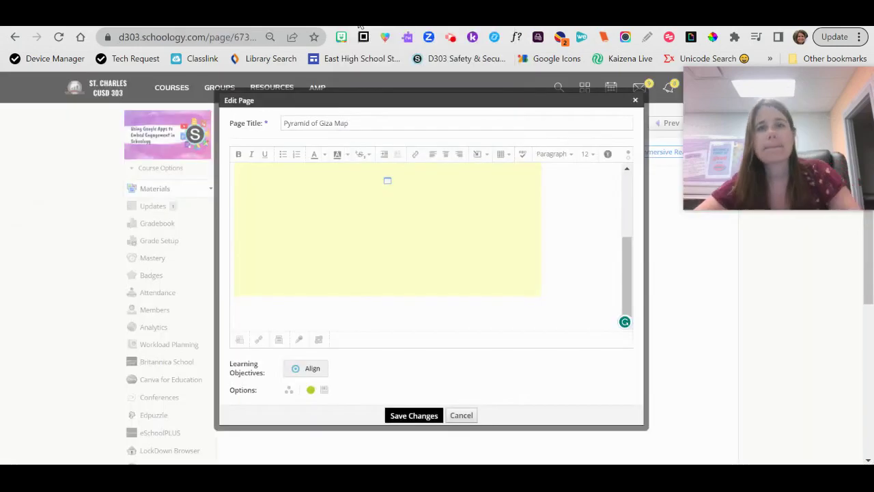
pyautogui.click(355, 324)
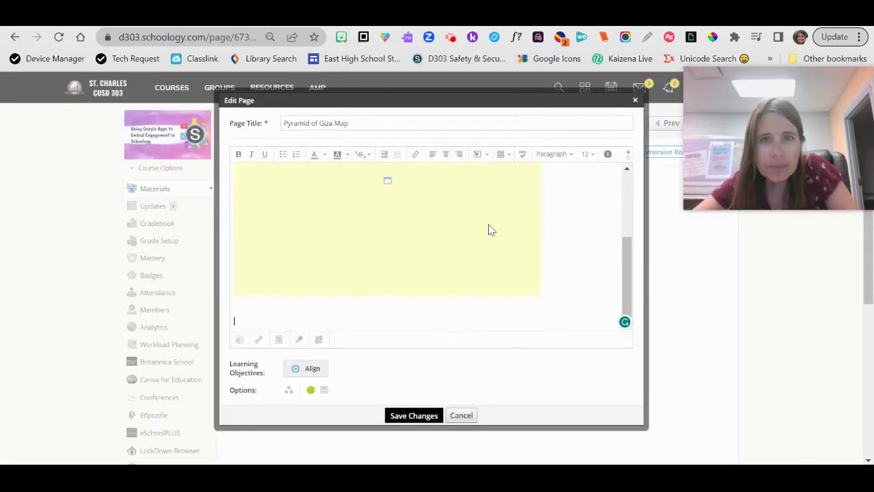
pyautogui.click(483, 157)
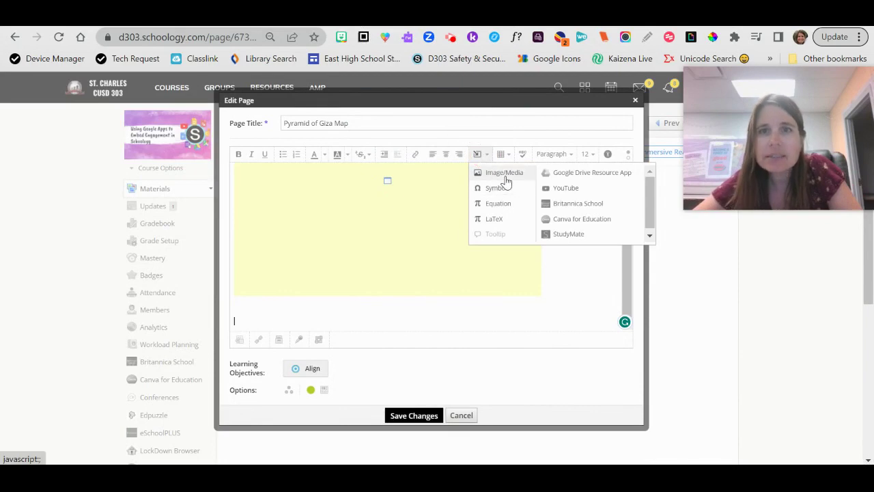
pyautogui.click(505, 174)
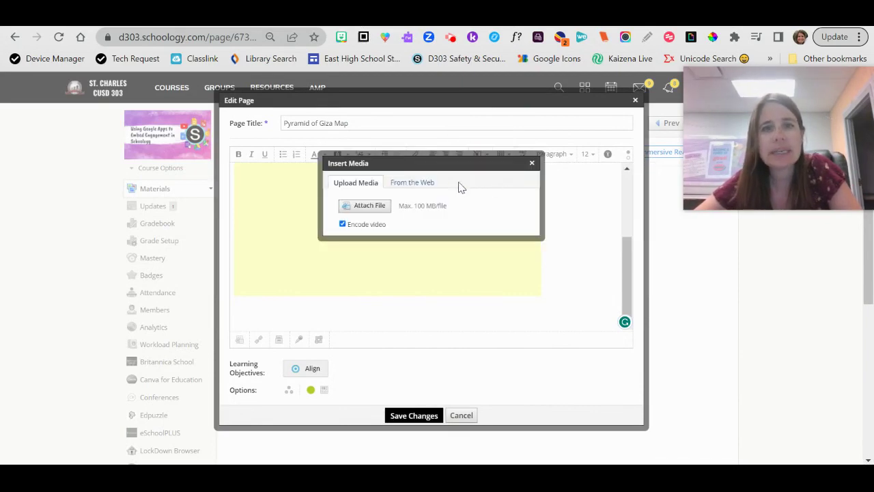
pyautogui.click(412, 181)
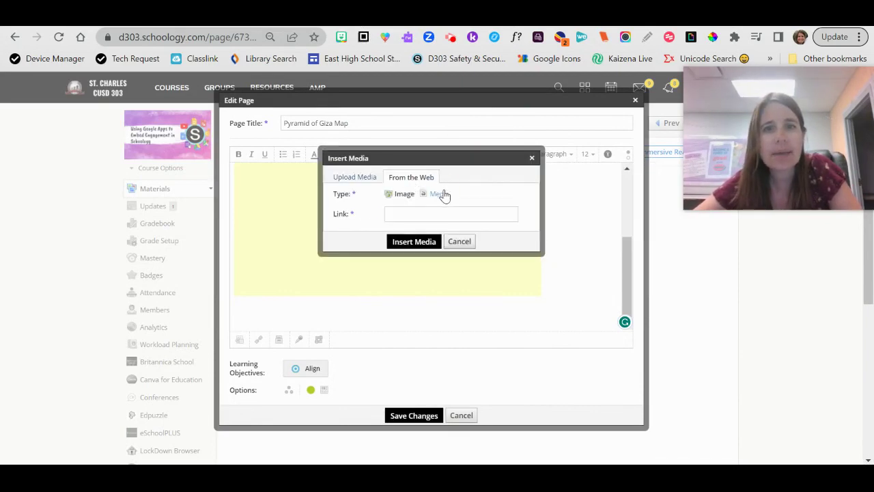
pyautogui.click(440, 194)
pyautogui.click(434, 213)
pyautogui.hotkey('ctrl', 'v')
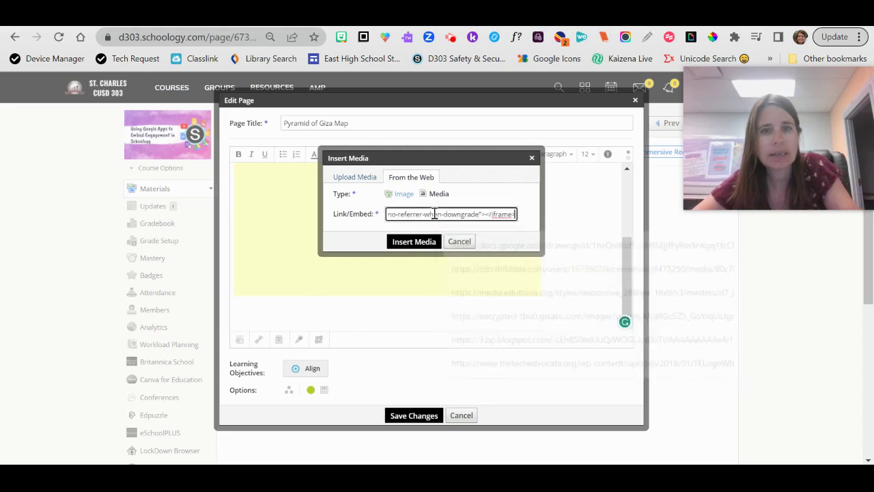
pyautogui.click(415, 242)
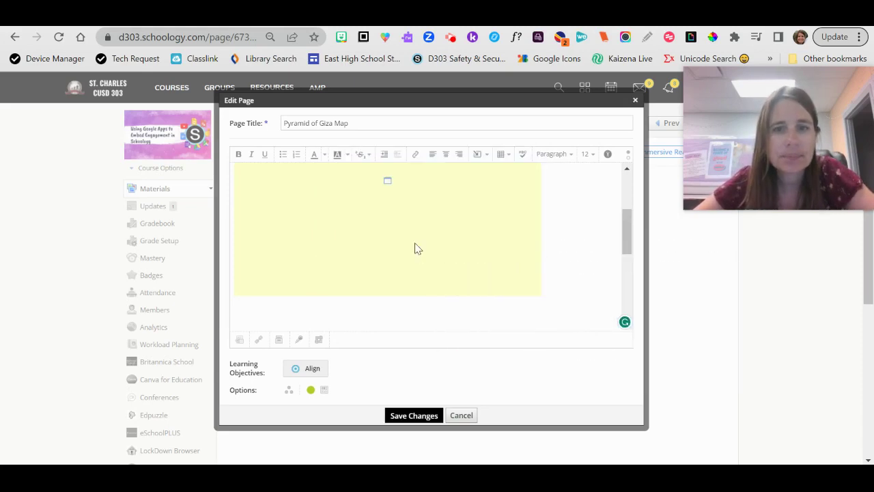
pyautogui.click(403, 416)
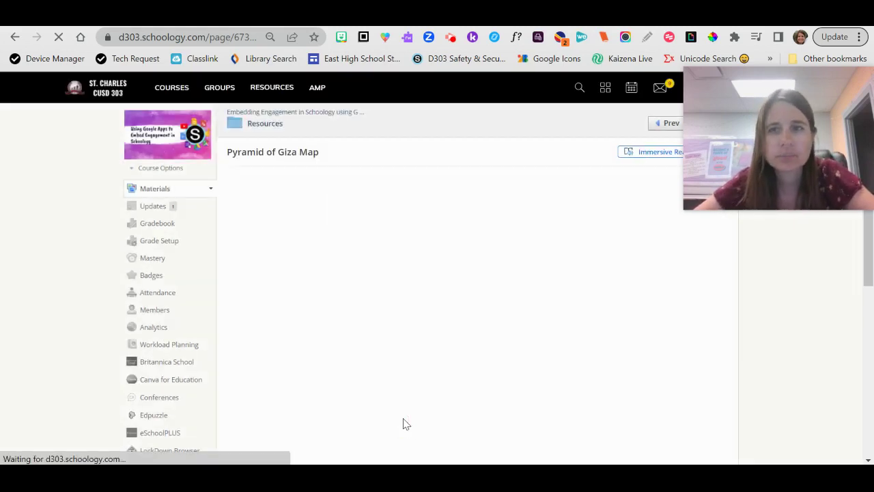
# Step: Look around the embedded pyramid Street View and step forward toward the white van
pyautogui.scroll(-3, 677, 308)
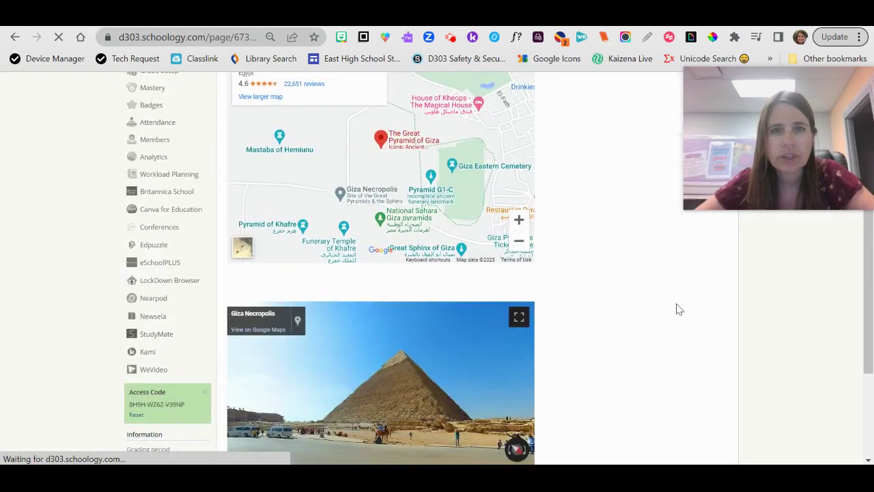
pyautogui.scroll(2, 676, 308)
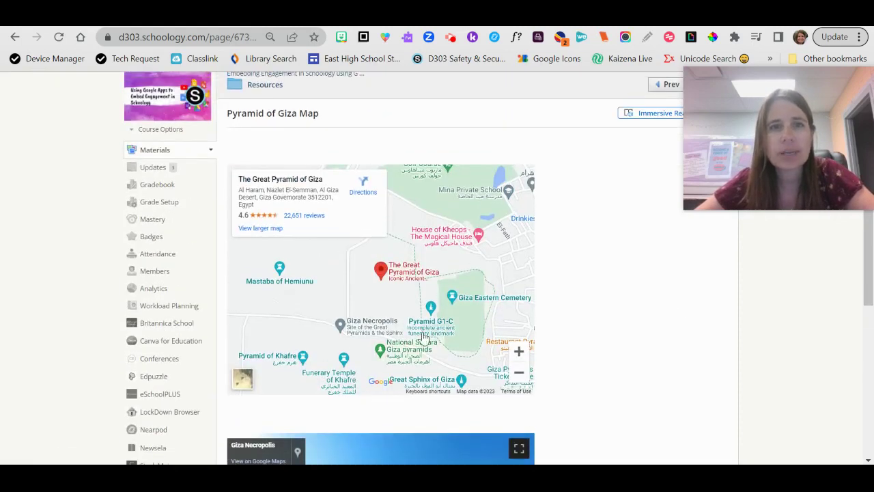
pyautogui.scroll(-4, 454, 331)
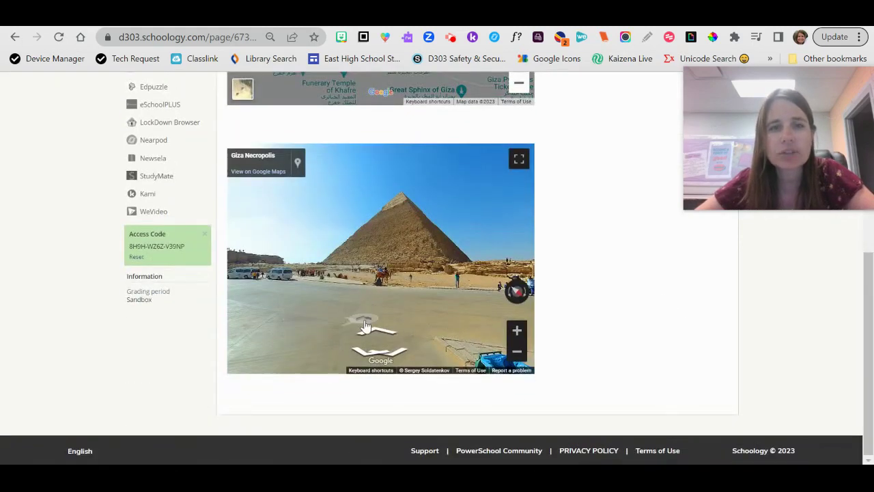
pyautogui.moveTo(367, 318); pyautogui.dragTo(238, 322)
pyautogui.moveTo(229, 355); pyautogui.dragTo(391, 332)
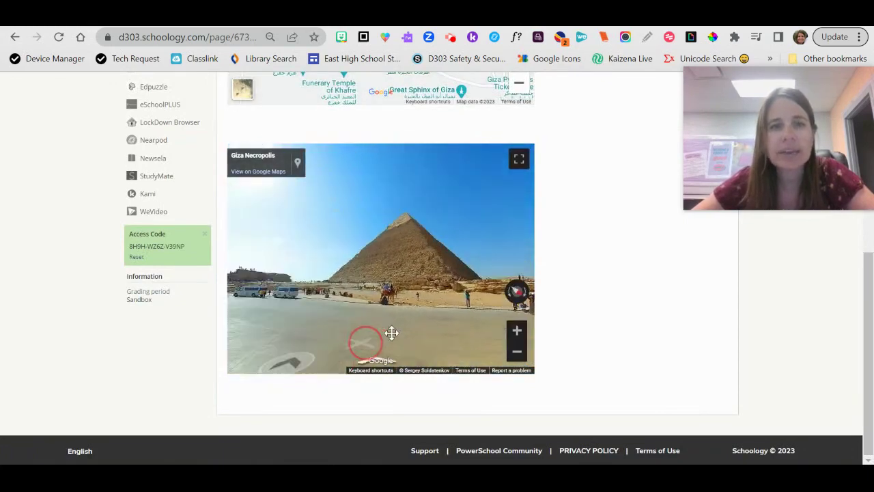
pyautogui.click(391, 333)
pyautogui.moveTo(505, 236); pyautogui.dragTo(386, 316)
pyautogui.click(387, 316)
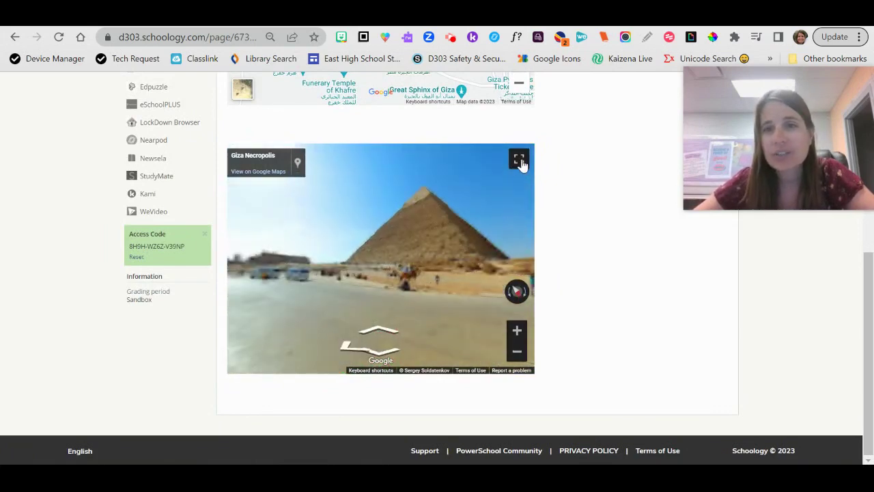
# Step: View the pyramid Street View in full screen, pan around it, then exit full screen
pyautogui.click(519, 161)
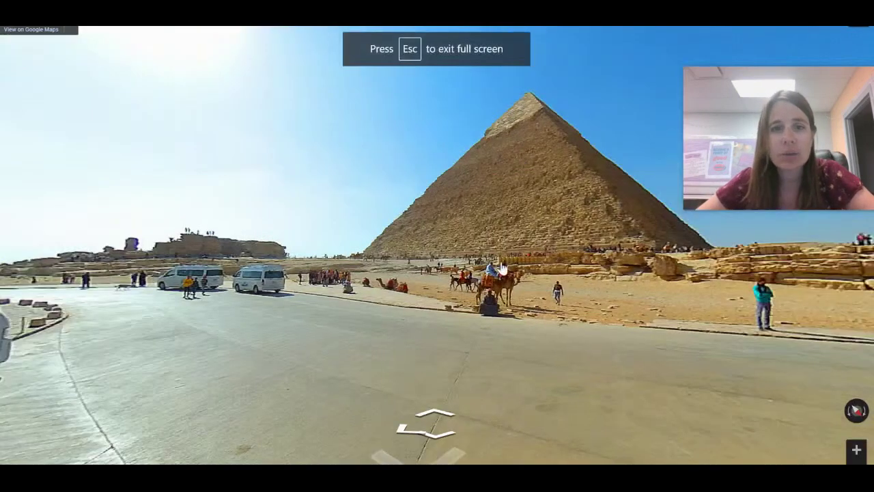
pyautogui.moveTo(466, 367); pyautogui.dragTo(287, 427)
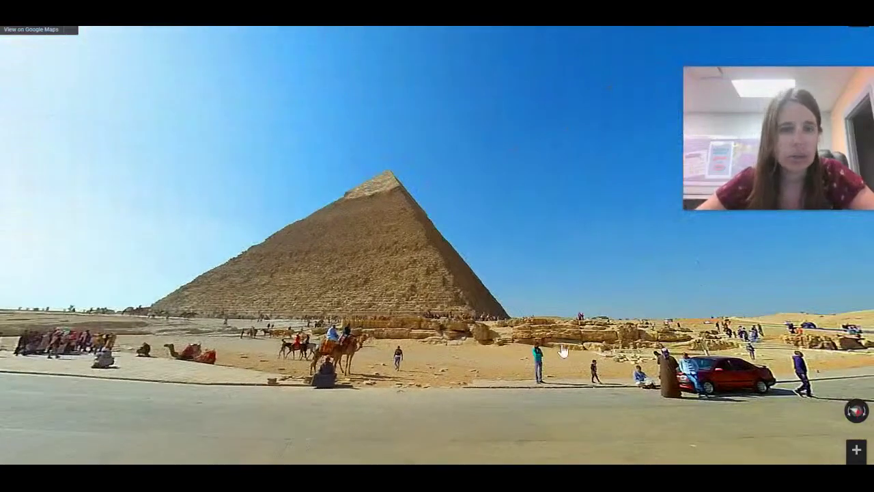
pyautogui.moveTo(563, 351); pyautogui.dragTo(321, 307)
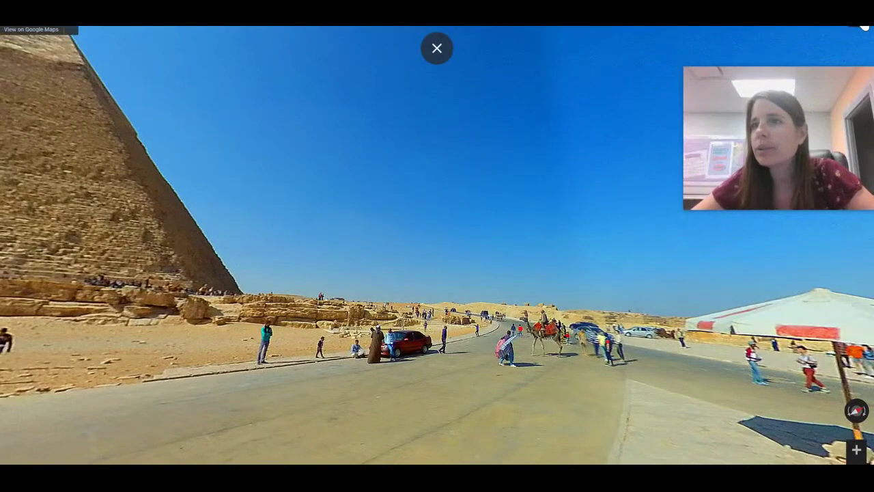
pyautogui.press('Escape')
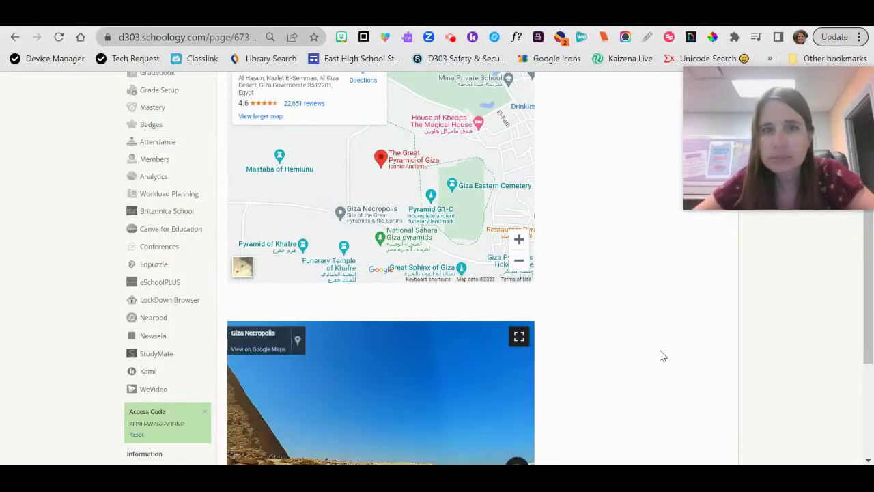
pyautogui.scroll(-3, 660, 355)
pyautogui.scroll(4, 660, 356)
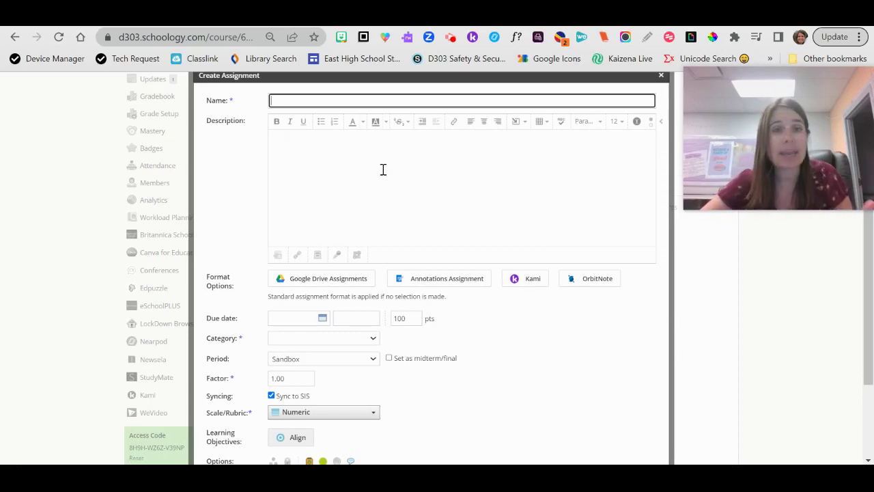
# Step: Close the empty Create Assignment form without saving it
pyautogui.click(383, 169)
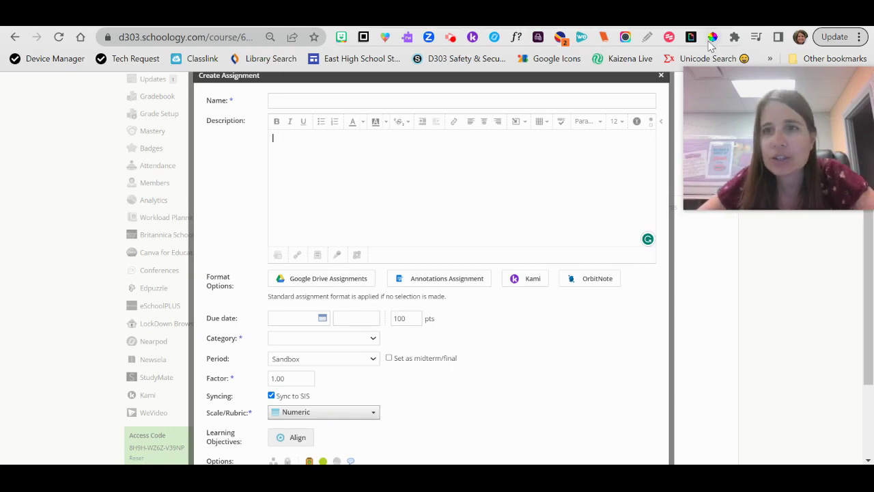
pyautogui.click(662, 75)
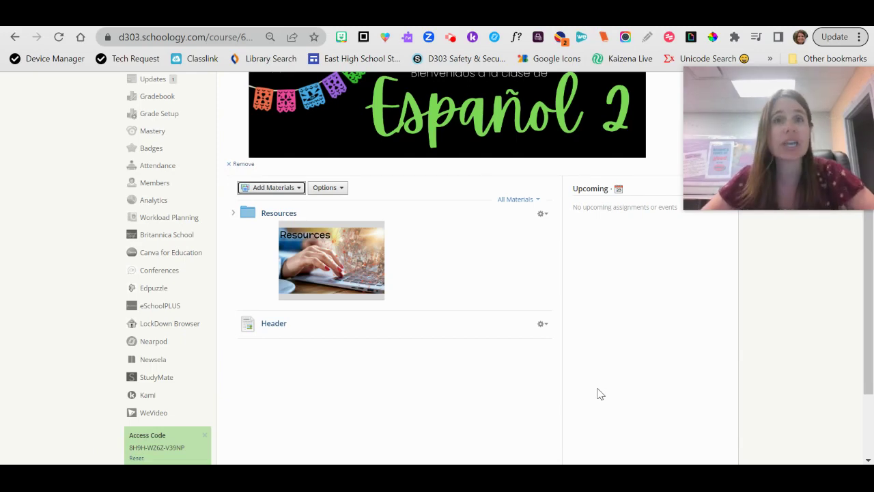
# Step: Switch to the Embedding Engagement course tab and scroll to its Access Code box
pyautogui.scroll(2, 597, 394)
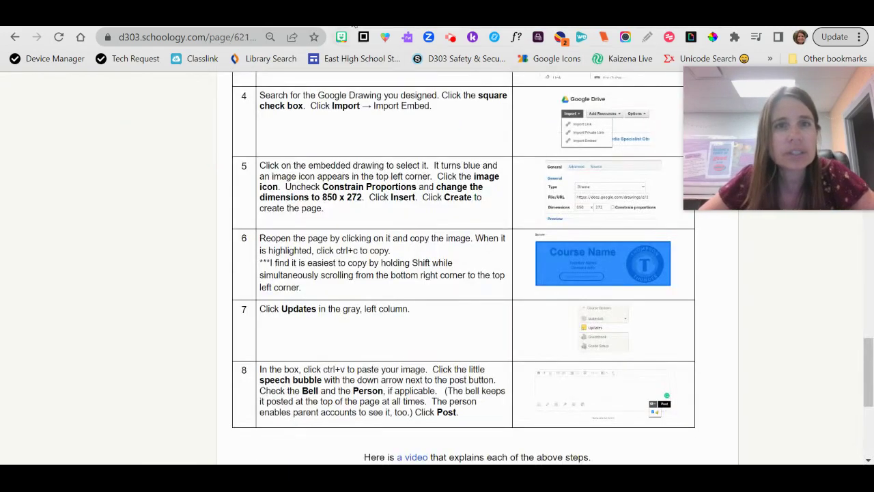
pyautogui.click(383, 13)
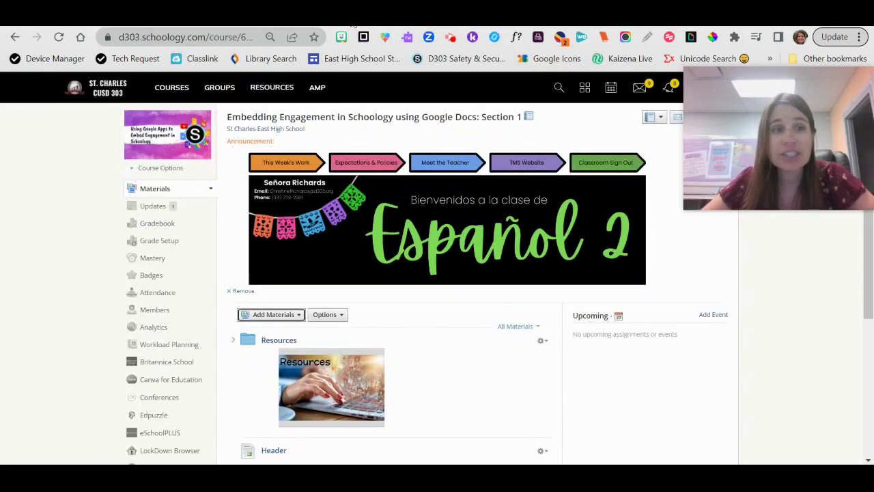
pyautogui.scroll(-3, 168, 326)
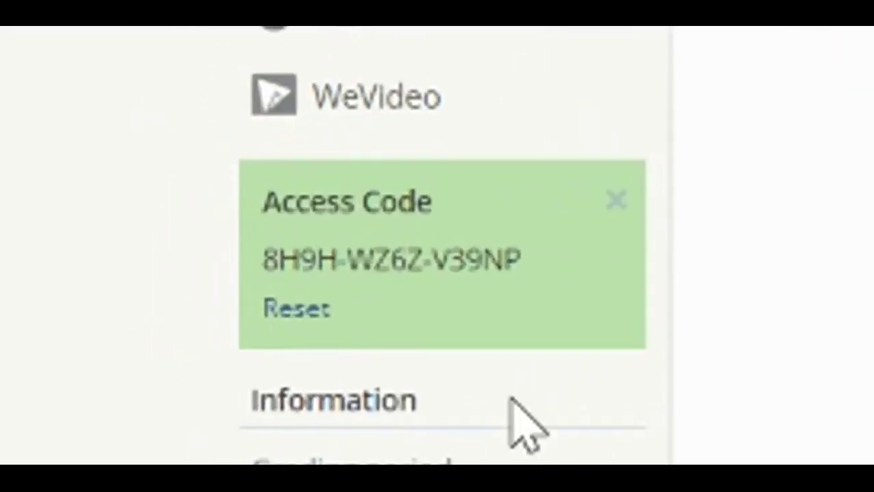